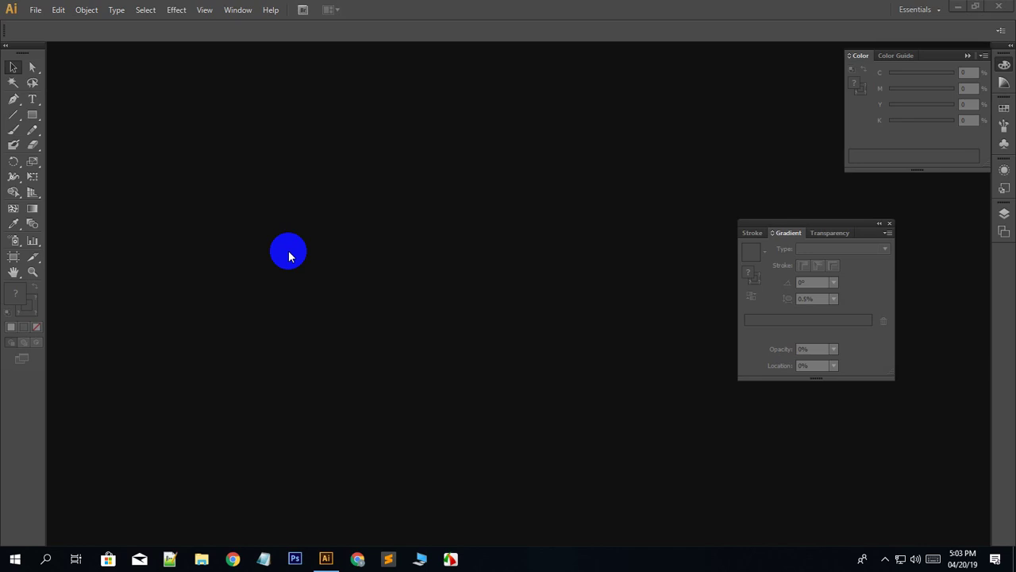
# Bring Illustrator into focus and look through the File menu.
pyautogui.click(34, 11)
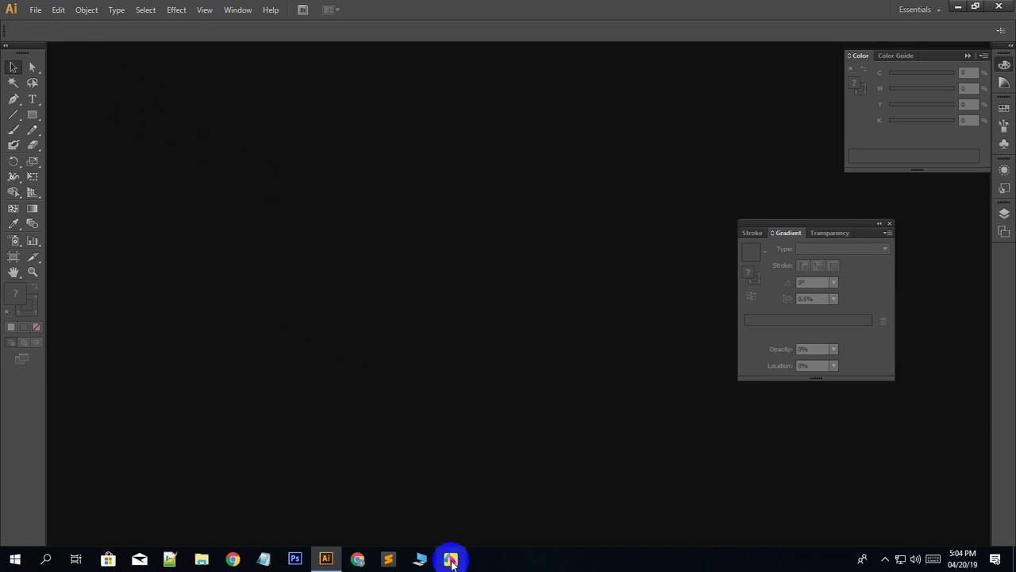
pyautogui.click(885, 558)
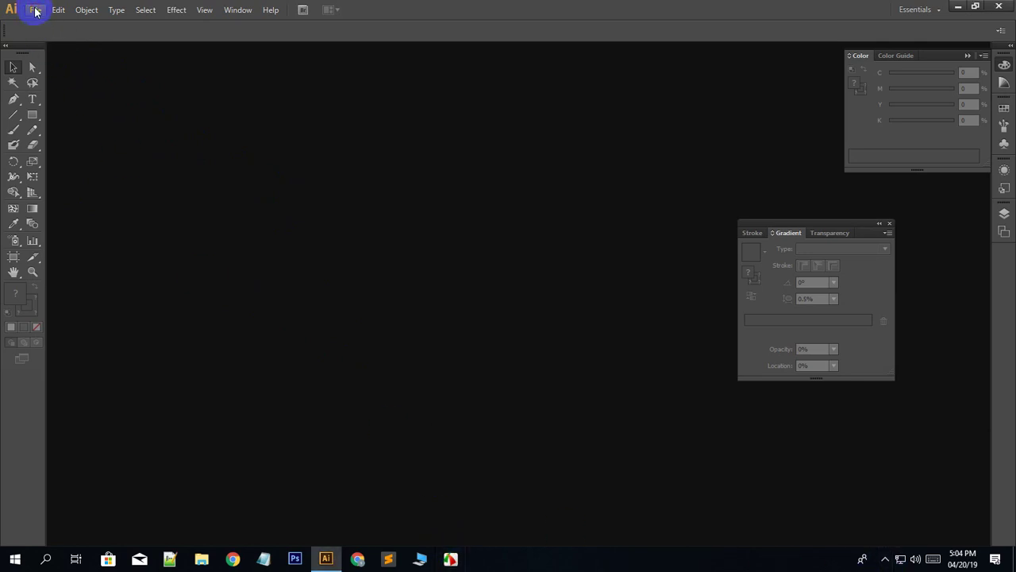
pyautogui.click(249, 232)
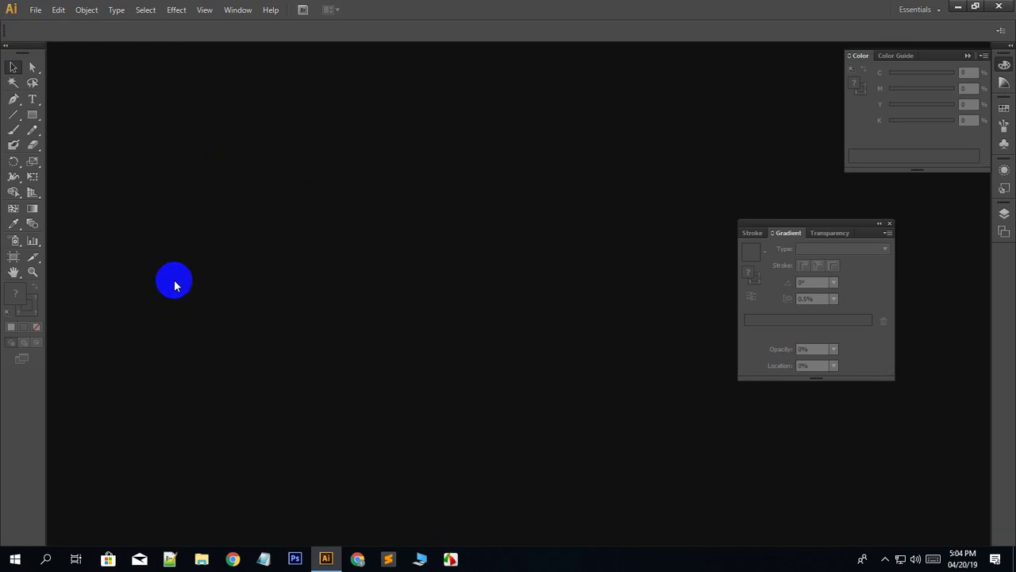
pyautogui.click(34, 11)
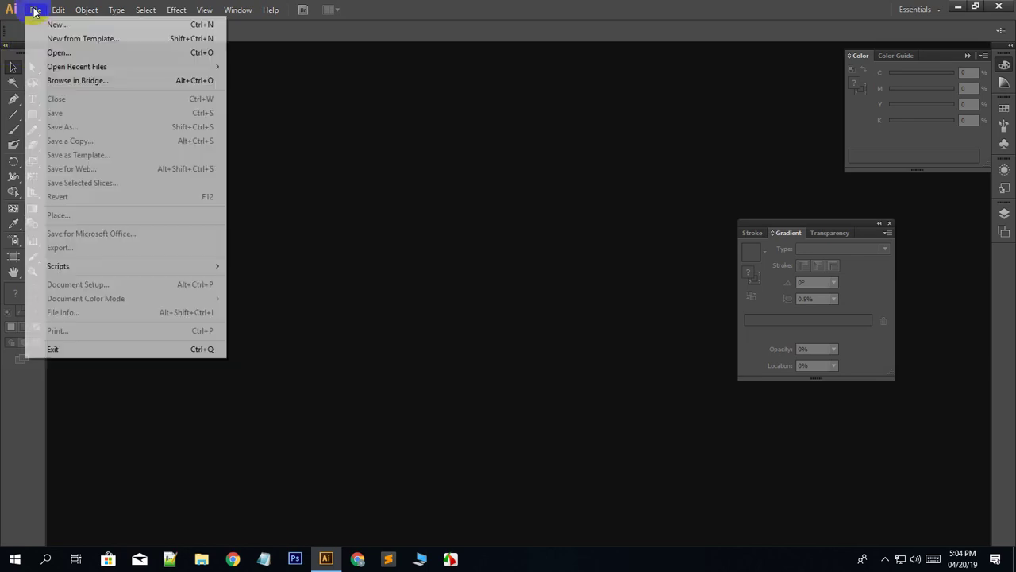
pyautogui.click(65, 27)
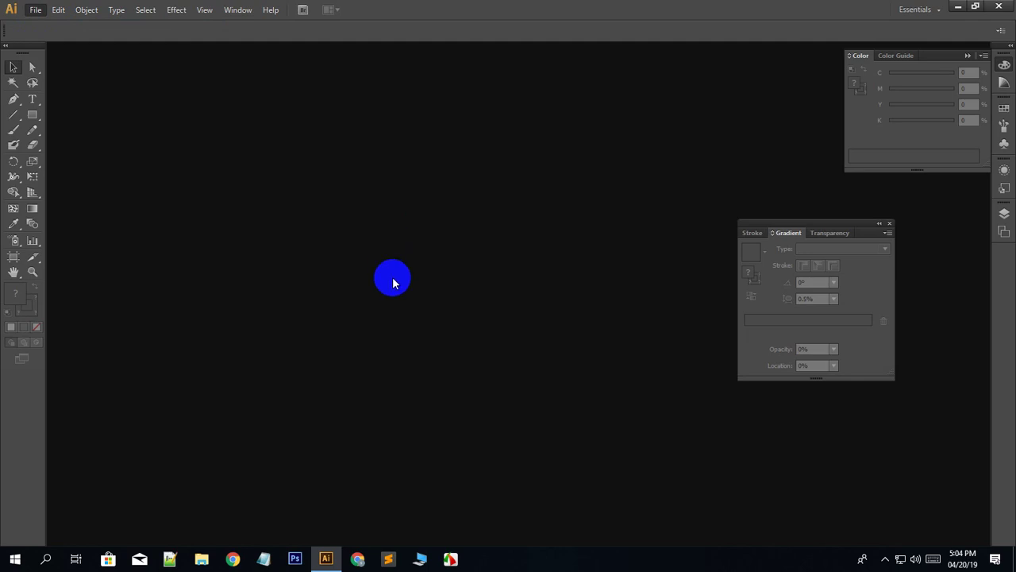
# Create a new A4 landscape CMYK document with the fill set to None.
pyautogui.hotkey('ctrl', 'n')
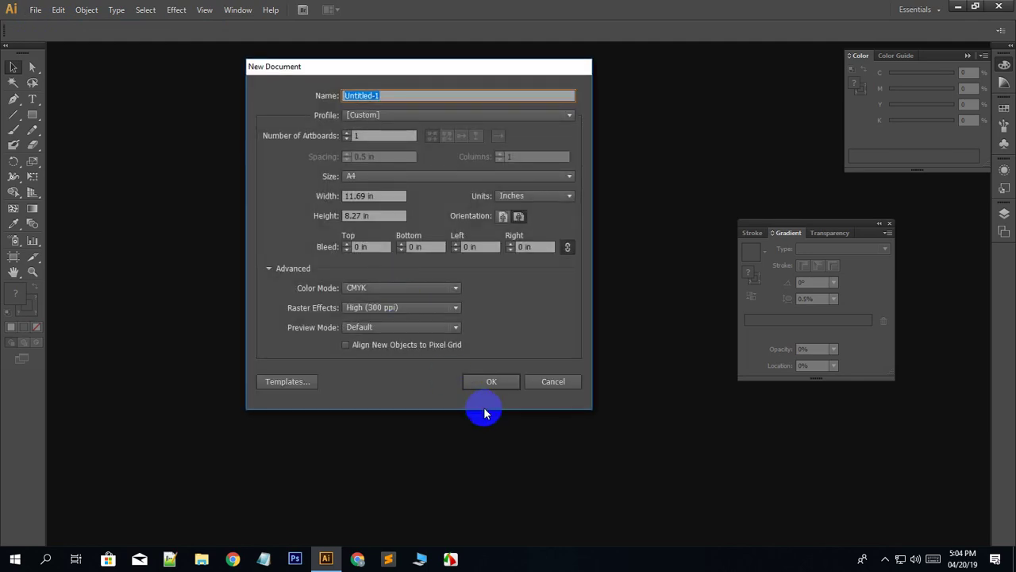
pyautogui.click(494, 382)
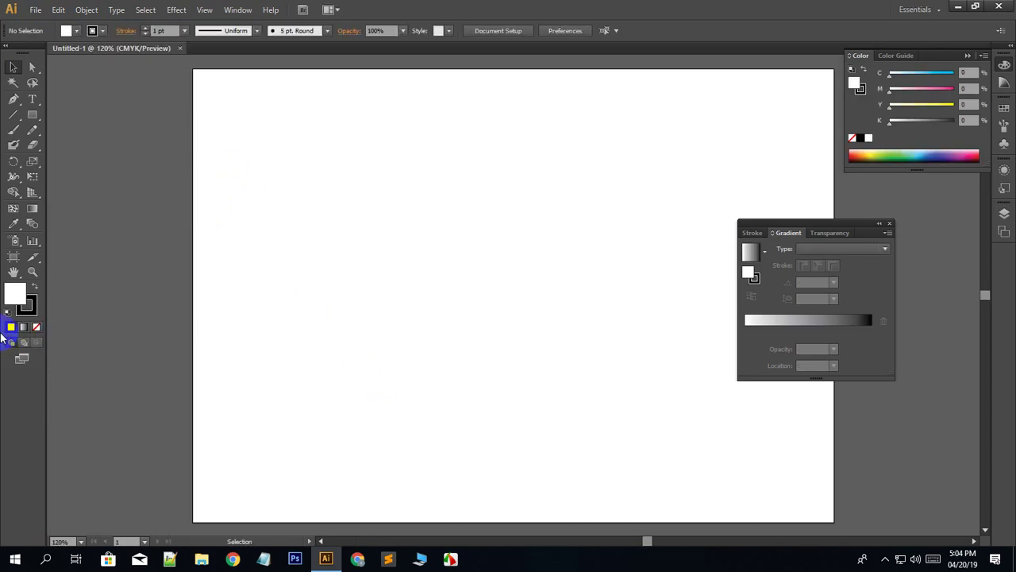
pyautogui.click(36, 326)
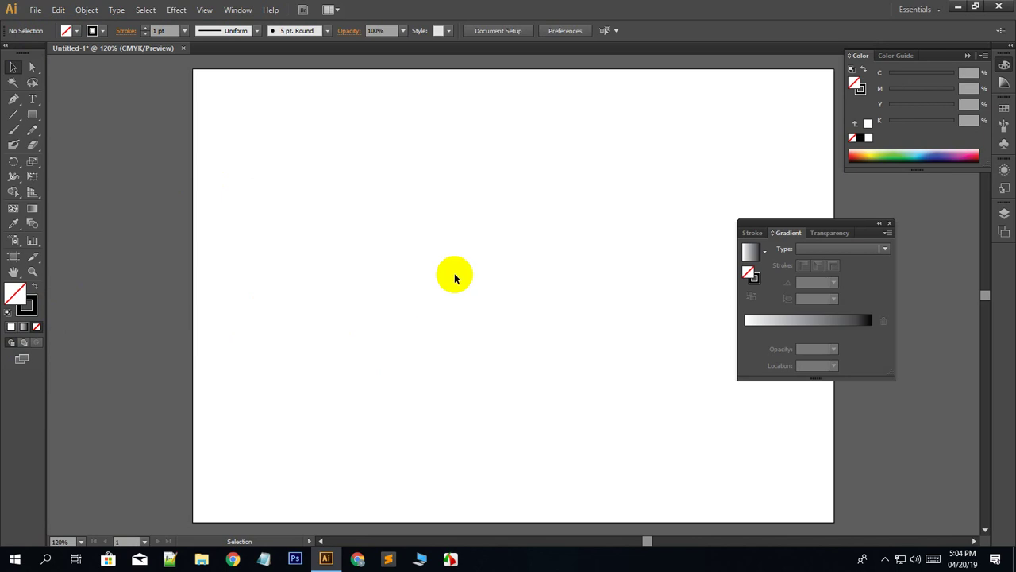
# Show the Align panel from the Window menu and move it aside.
pyautogui.click(230, 9)
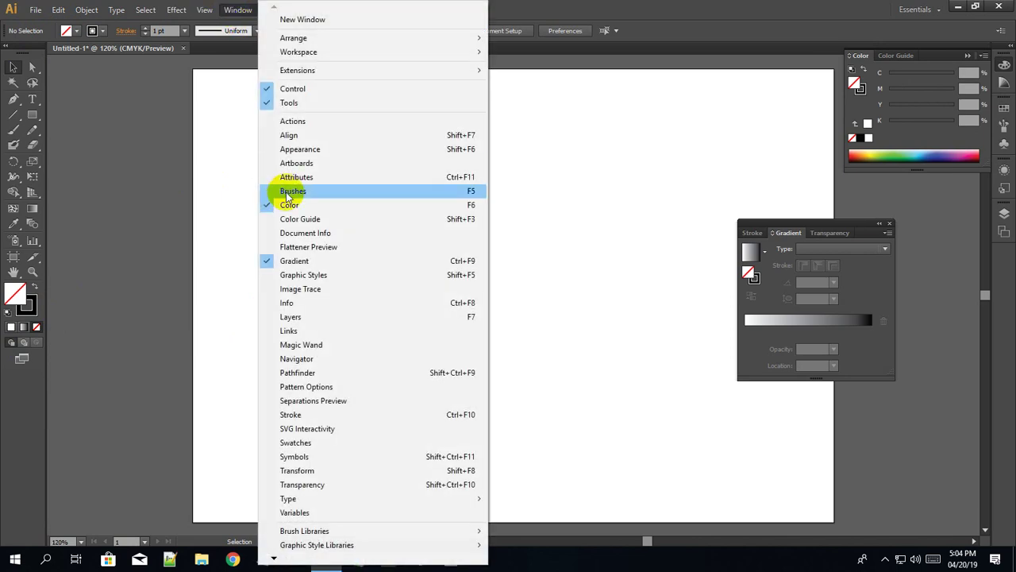
pyautogui.click(306, 134)
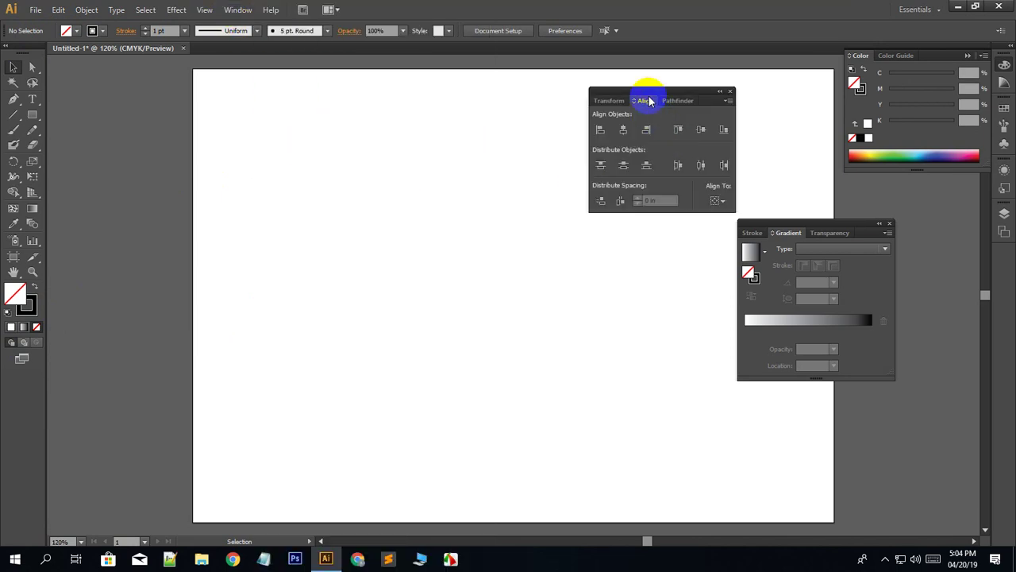
pyautogui.moveTo(649, 97)
pyautogui.mouseDown()
pyautogui.moveTo(701, 288)
pyautogui.moveTo(662, 129)
pyautogui.moveTo(672, 91)
pyautogui.moveTo(701, 87)
pyautogui.mouseUp()
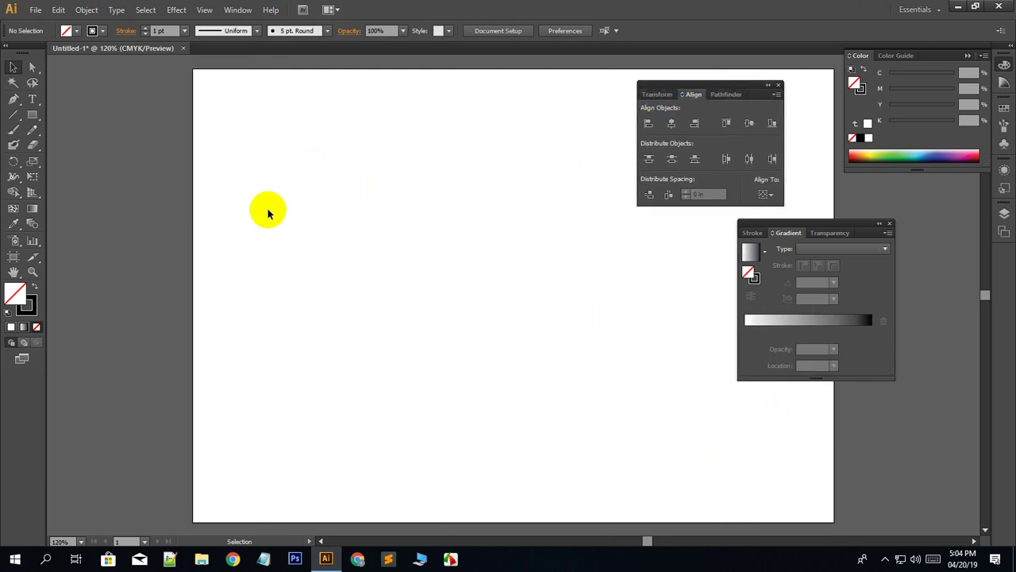
pyautogui.click(149, 314)
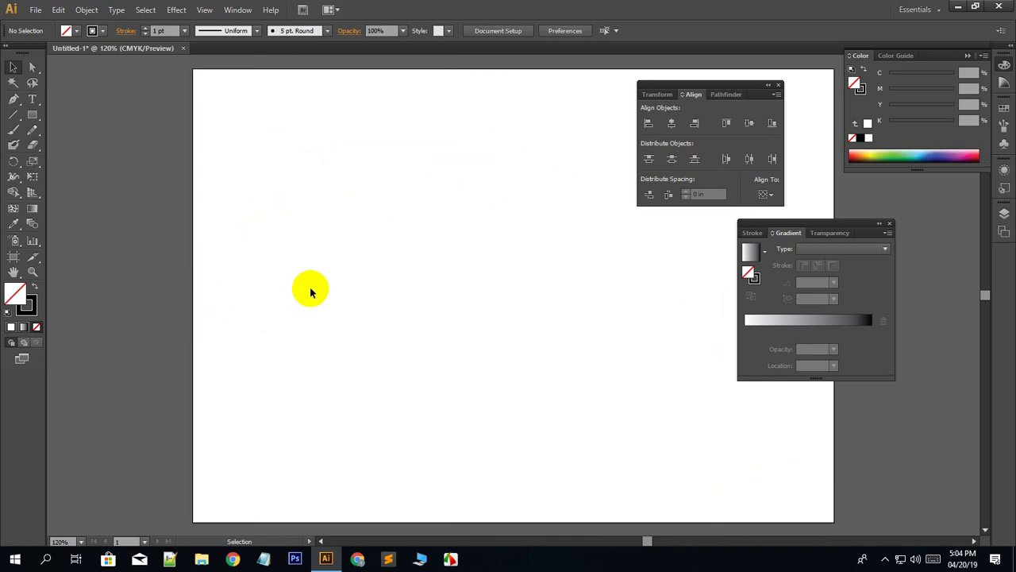
pyautogui.click(27, 108)
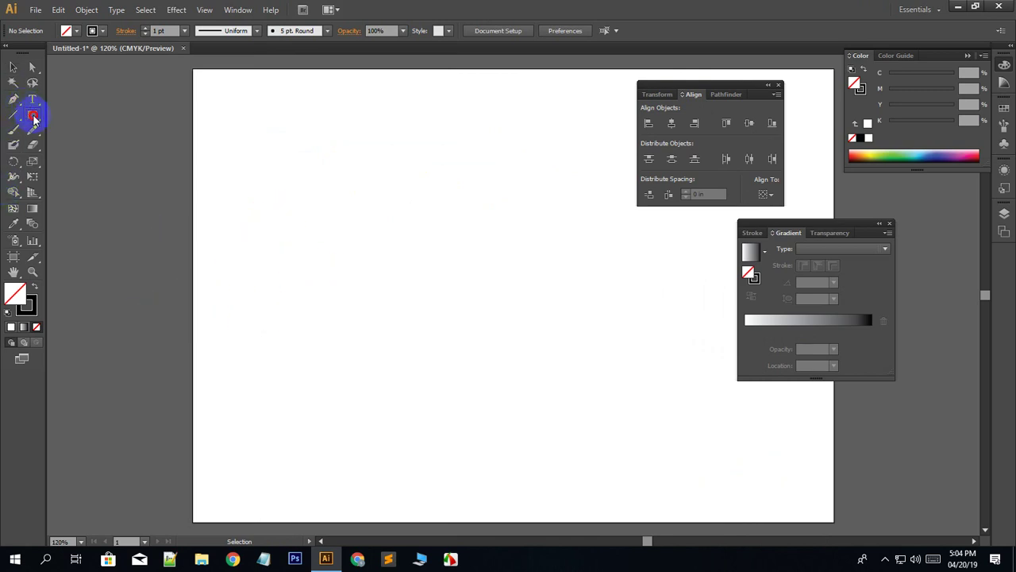
# Draw five rectangles in a rising line across the artboard.
pyautogui.click(33, 117)
pyautogui.moveTo(240, 135); pyautogui.dragTo(297, 227)
pyautogui.moveTo(355, 157); pyautogui.dragTo(405, 241)
pyautogui.moveTo(474, 186); pyautogui.dragTo(538, 280)
pyautogui.moveTo(589, 223); pyautogui.dragTo(649, 300)
pyautogui.moveTo(678, 261); pyautogui.dragTo(740, 351)
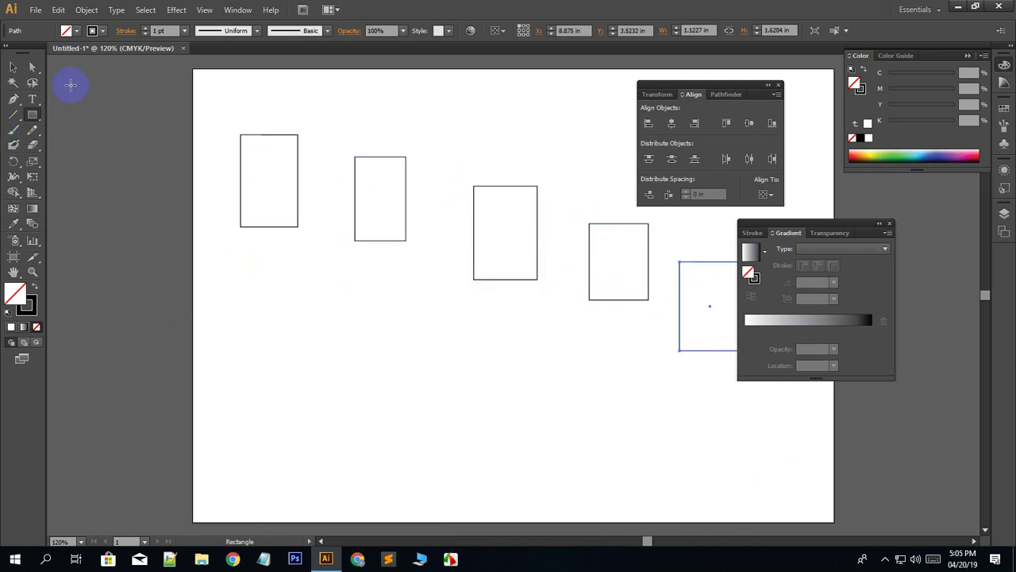
# Select all five rectangles and align them top, then bottom.
pyautogui.click(14, 67)
pyautogui.click(535, 336)
pyautogui.moveTo(582, 356); pyautogui.dragTo(485, 426)
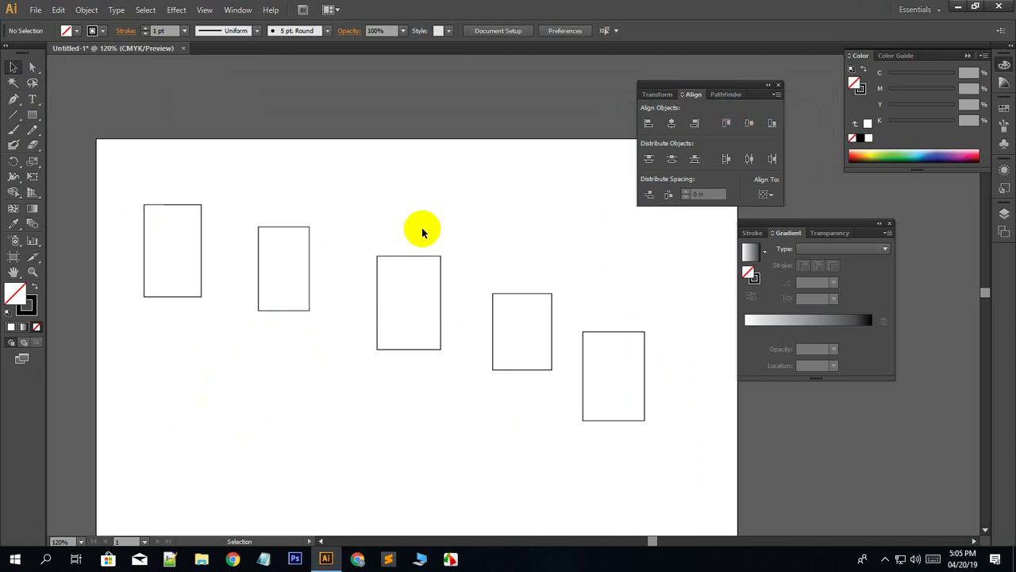
pyautogui.moveTo(157, 171); pyautogui.dragTo(607, 334)
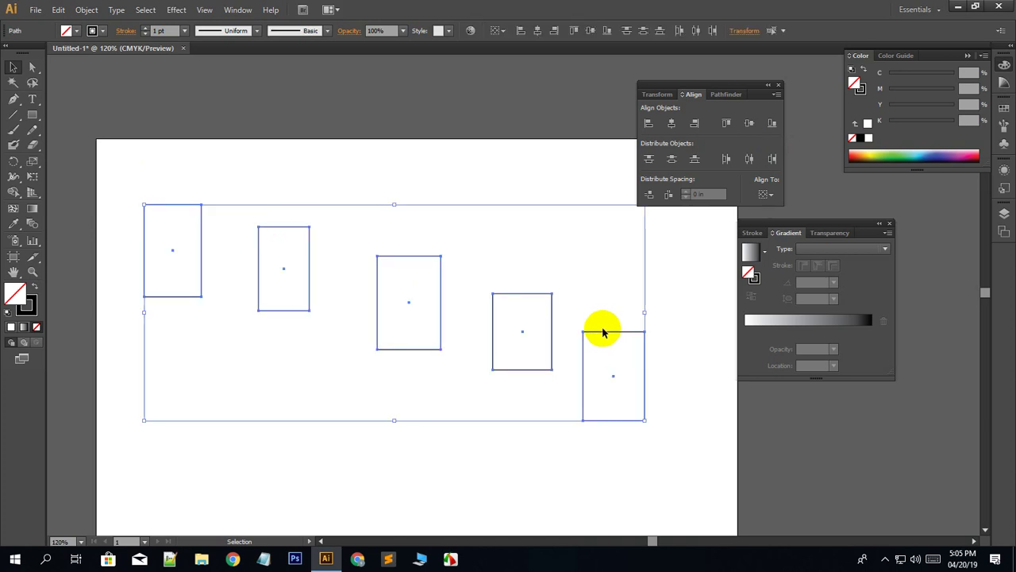
pyautogui.click(726, 125)
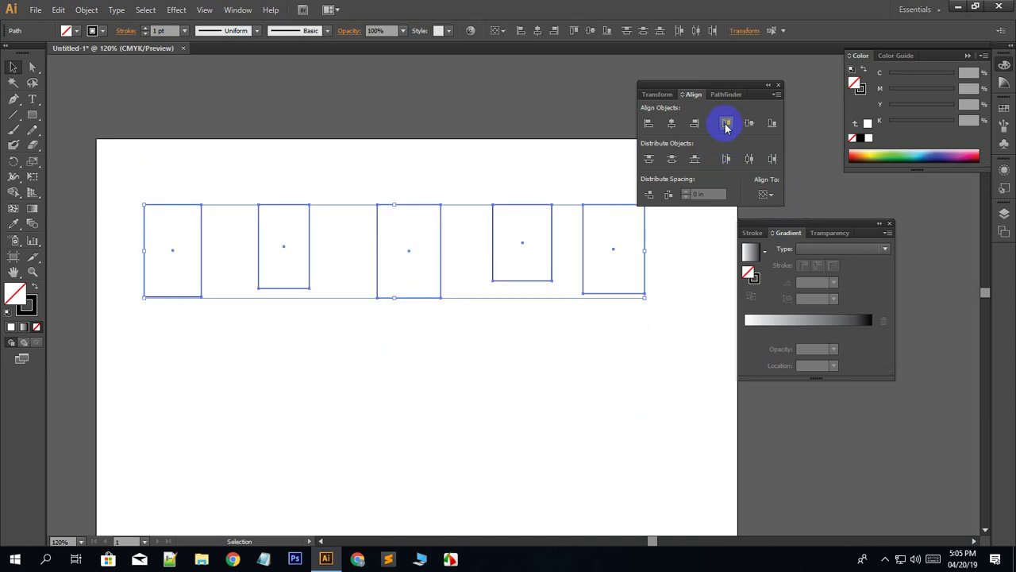
pyautogui.click(772, 124)
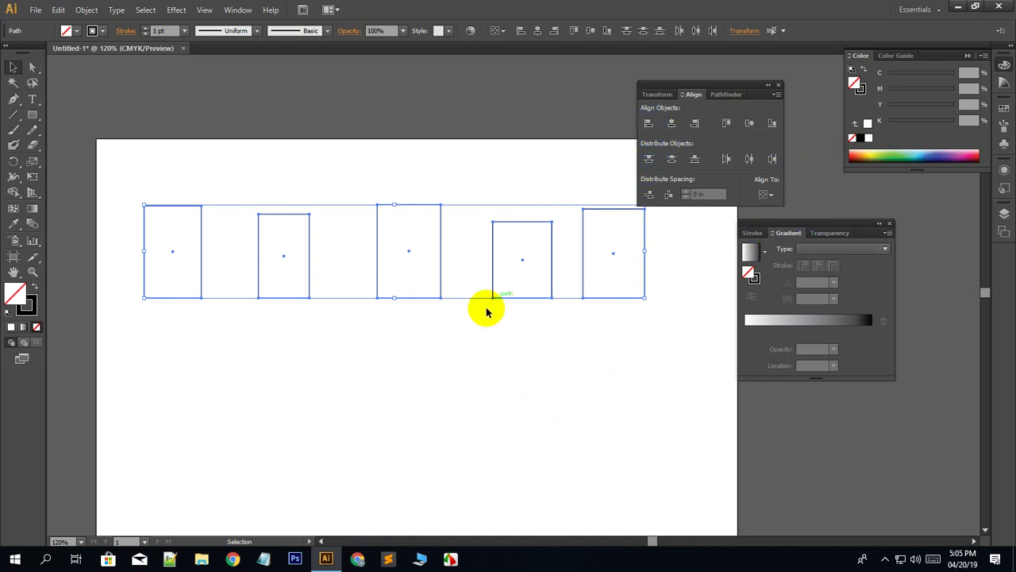
# Stack two rectangles under the first and centre the column horizontally.
pyautogui.click(473, 351)
pyautogui.moveTo(261, 193)
pyautogui.mouseDown()
pyautogui.moveTo(305, 272)
pyautogui.moveTo(310, 260)
pyautogui.moveTo(241, 404)
pyautogui.mouseUp()
pyautogui.moveTo(442, 298); pyautogui.dragTo(297, 530)
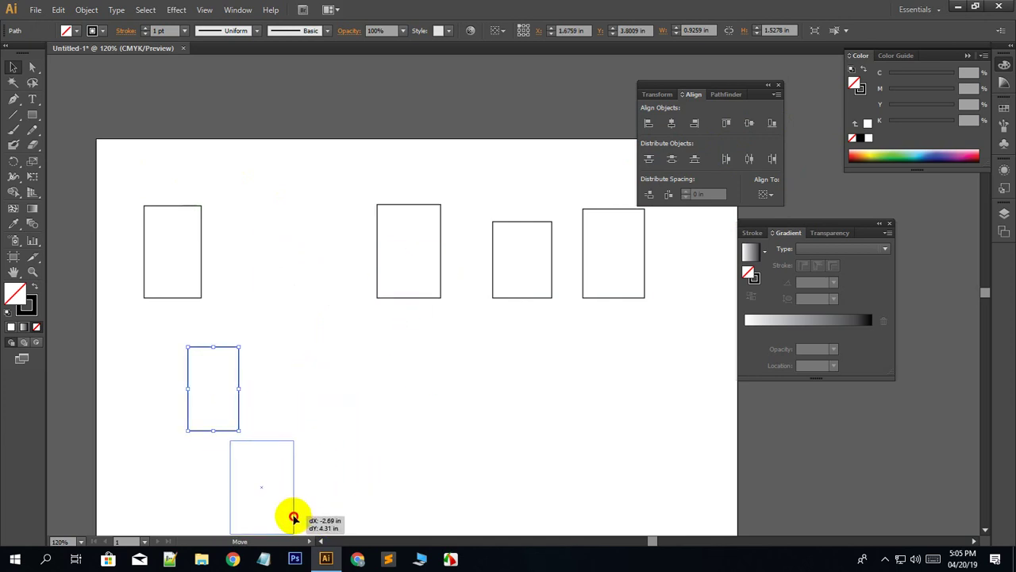
pyautogui.moveTo(79, 200); pyautogui.dragTo(306, 524)
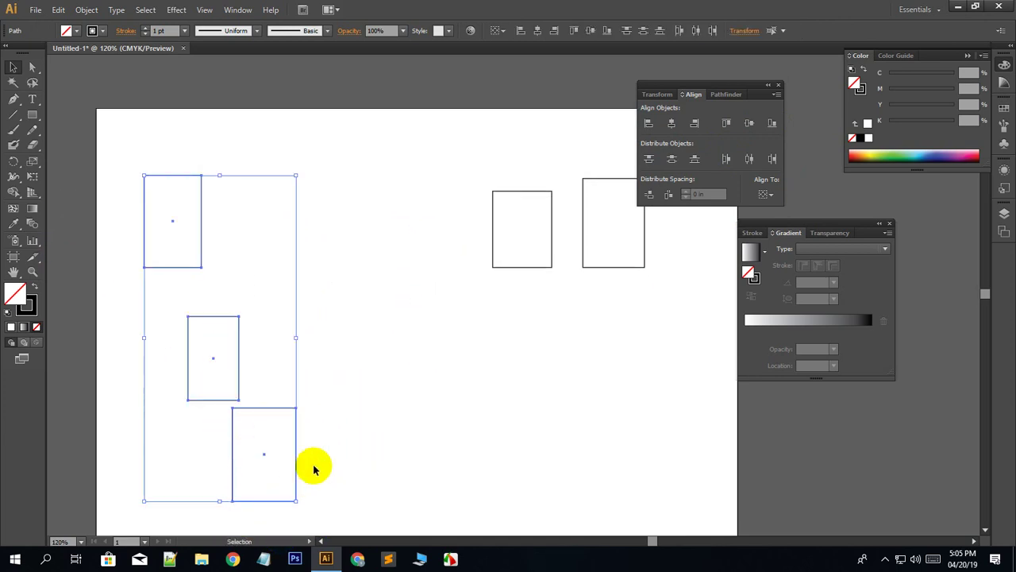
pyautogui.click(649, 124)
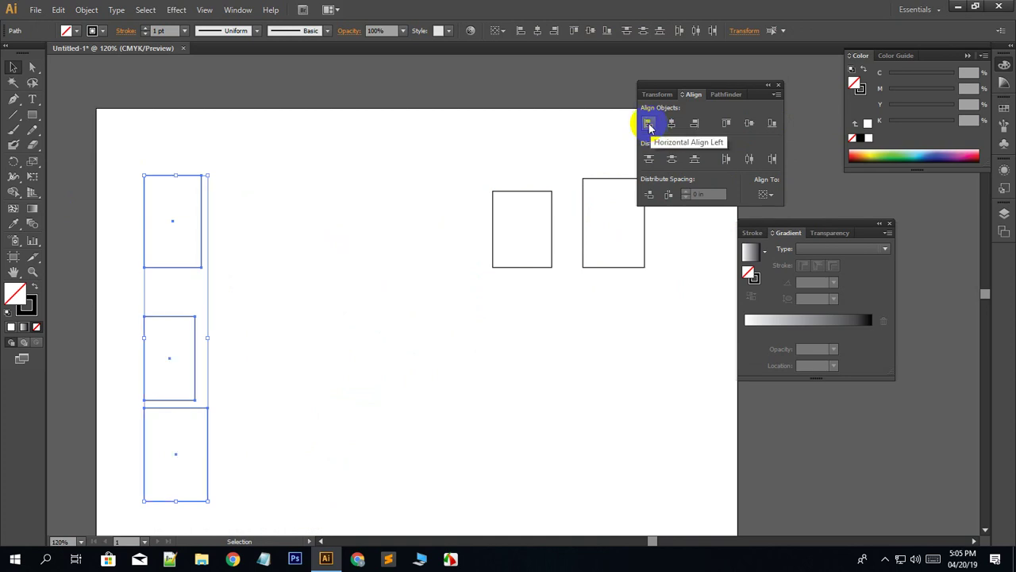
pyautogui.click(695, 125)
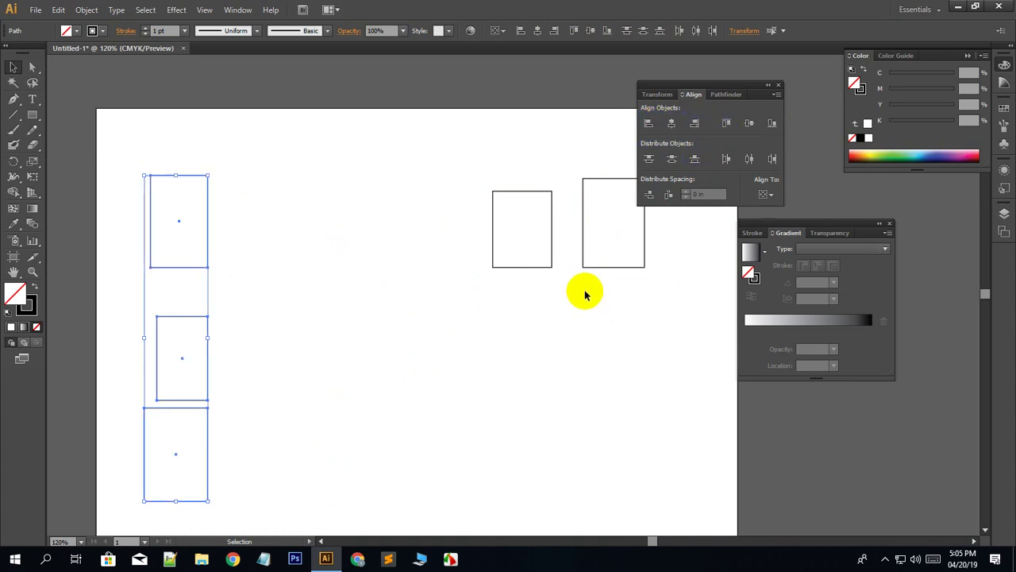
pyautogui.click(694, 121)
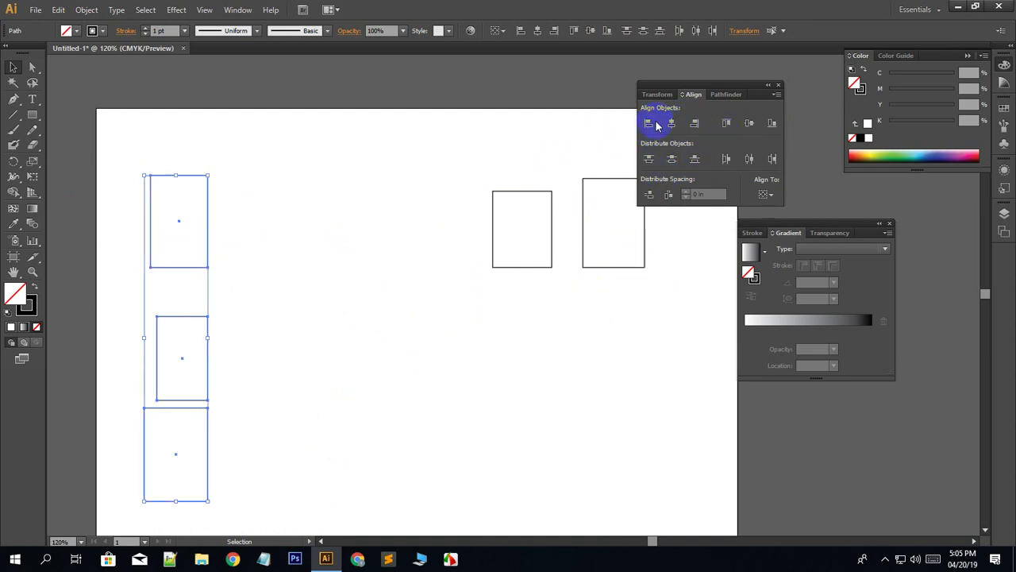
pyautogui.click(648, 123)
pyautogui.click(695, 124)
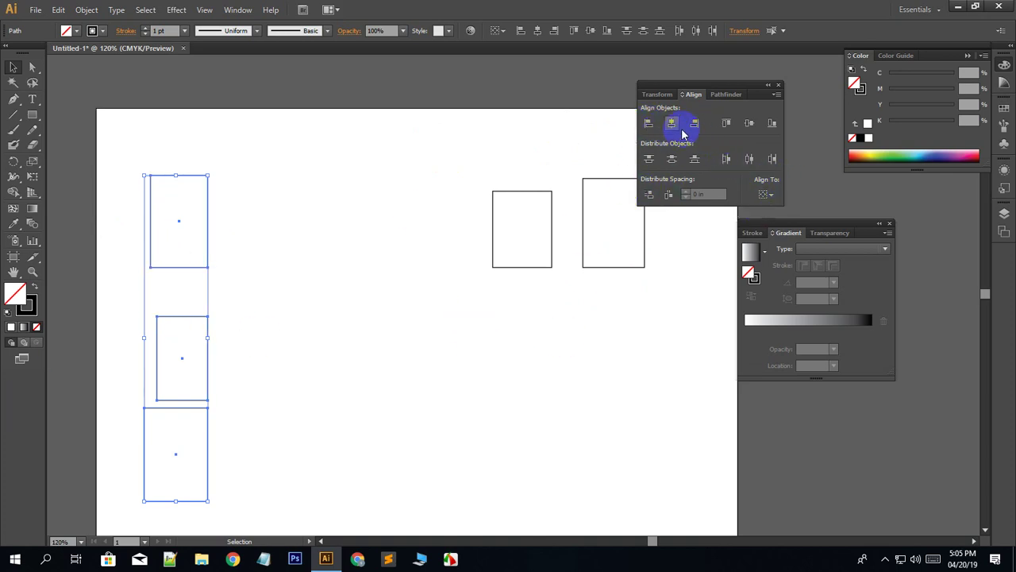
pyautogui.click(675, 124)
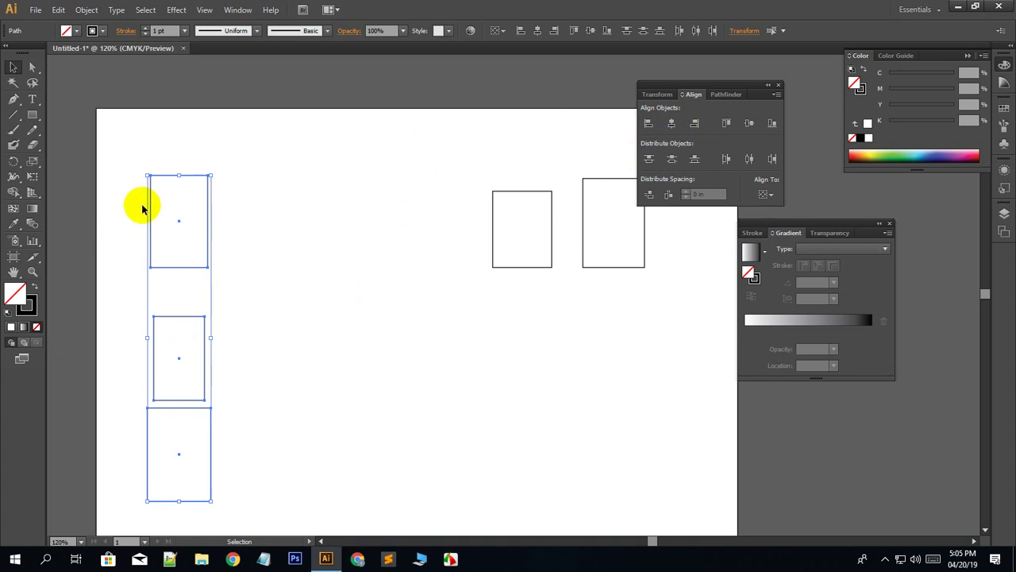
# Centre the top-row rectangles vertically and space the left column evenly.
pyautogui.moveTo(133, 165); pyautogui.dragTo(609, 270)
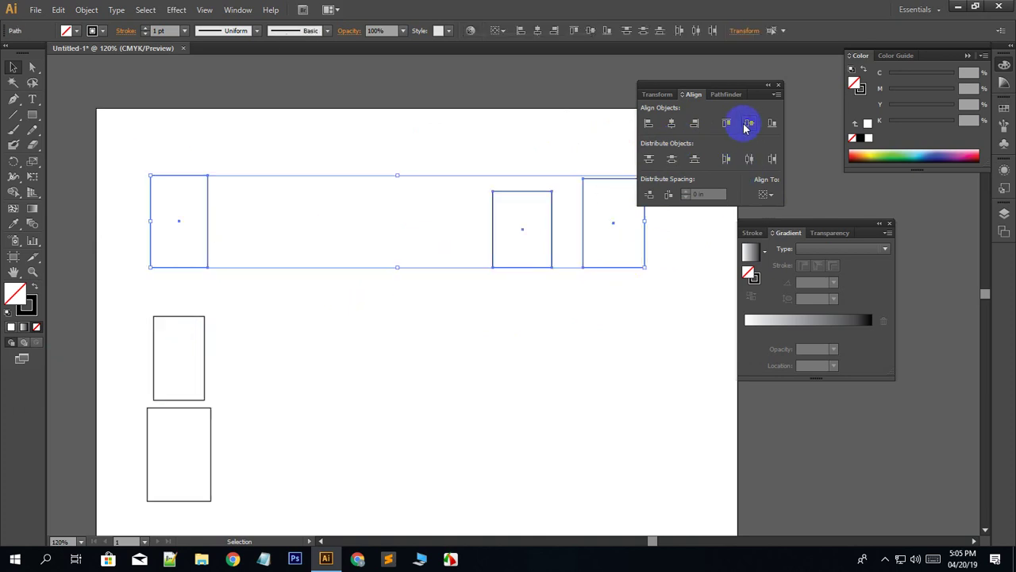
pyautogui.click(748, 124)
pyautogui.click(578, 385)
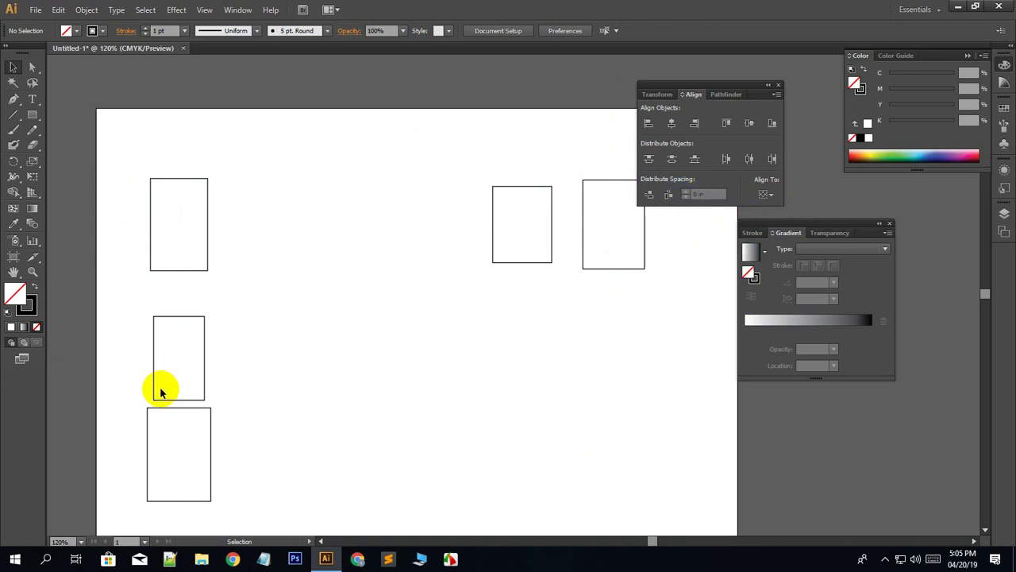
pyautogui.moveTo(111, 196); pyautogui.dragTo(267, 466)
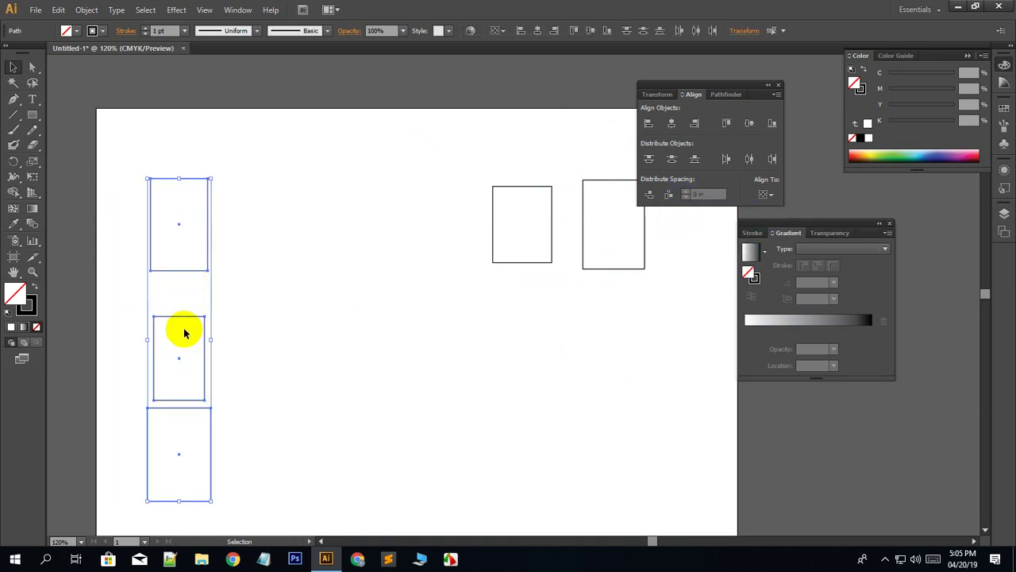
pyautogui.click(649, 196)
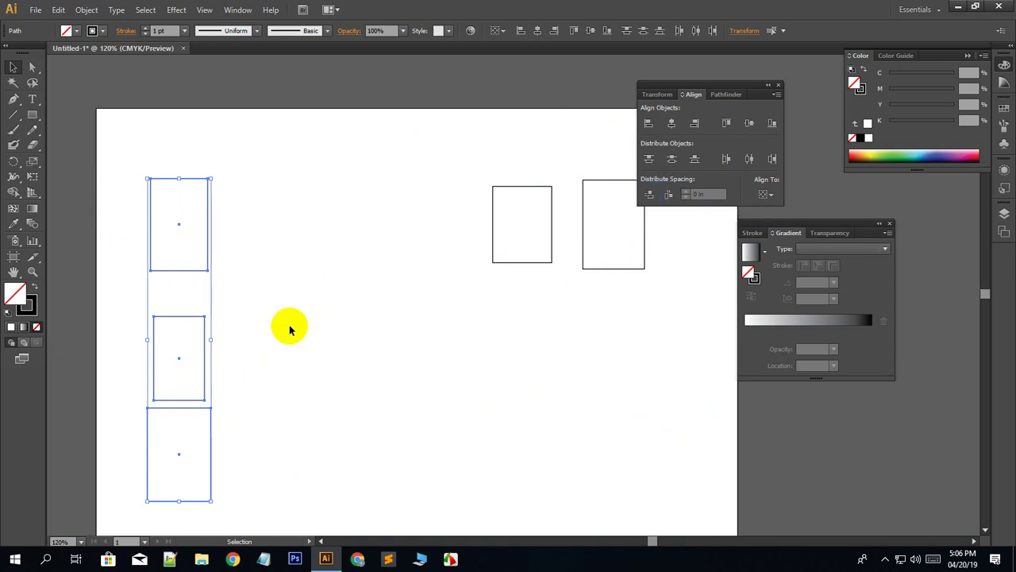
pyautogui.click(650, 196)
pyautogui.click(410, 382)
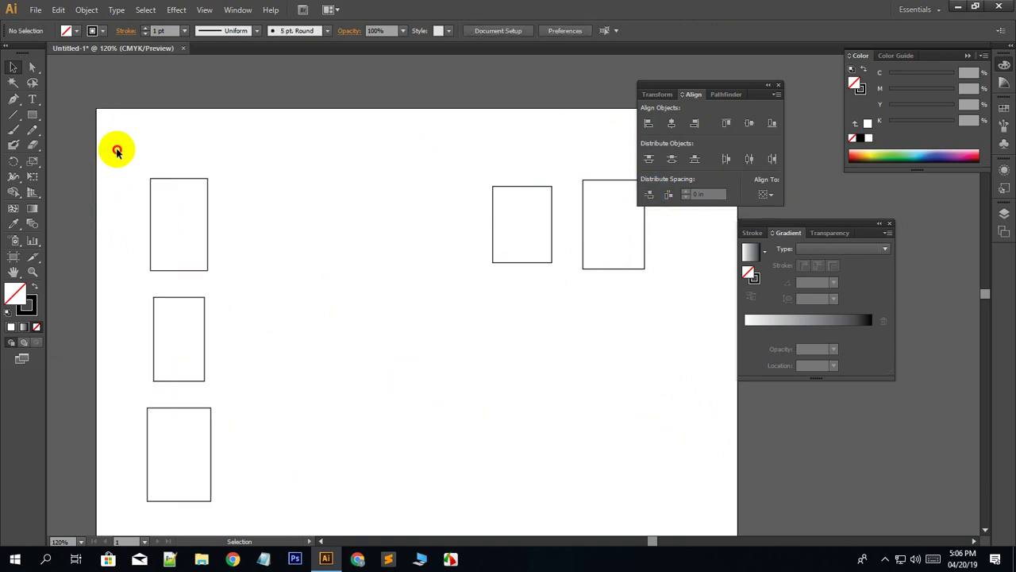
# Distribute the three top-row rectangles with even horizontal spacing.
pyautogui.moveTo(118, 150); pyautogui.dragTo(597, 200)
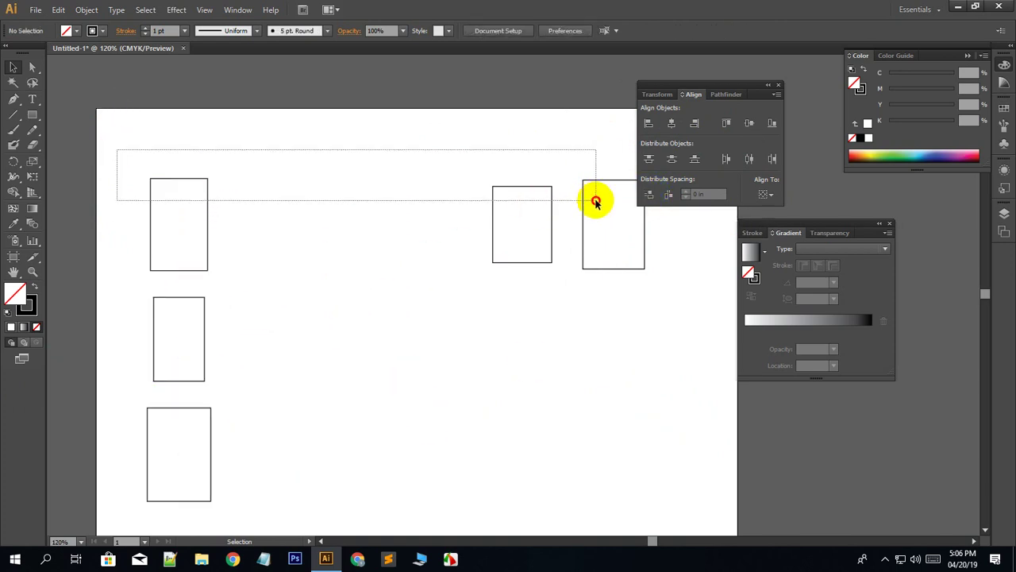
pyautogui.click(667, 195)
pyautogui.click(461, 356)
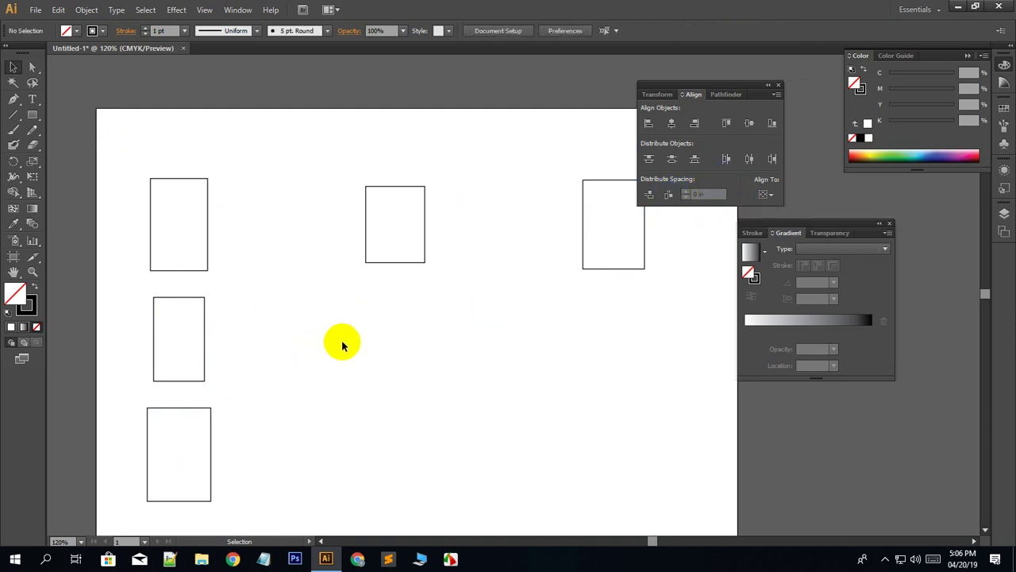
# Check the Align To reference options with the top rectangles selected.
pyautogui.moveTo(527, 168); pyautogui.dragTo(675, 356)
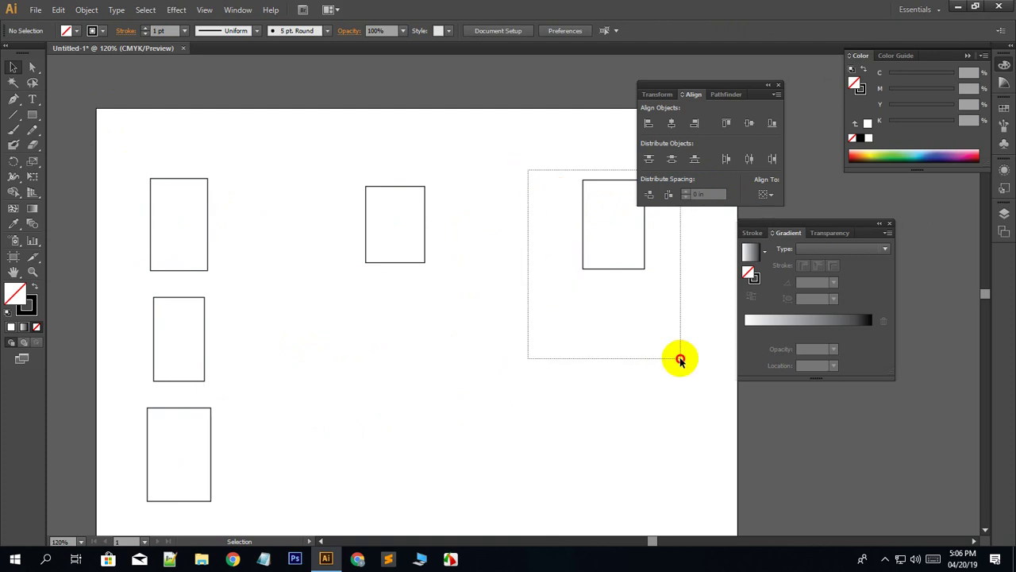
pyautogui.click(766, 194)
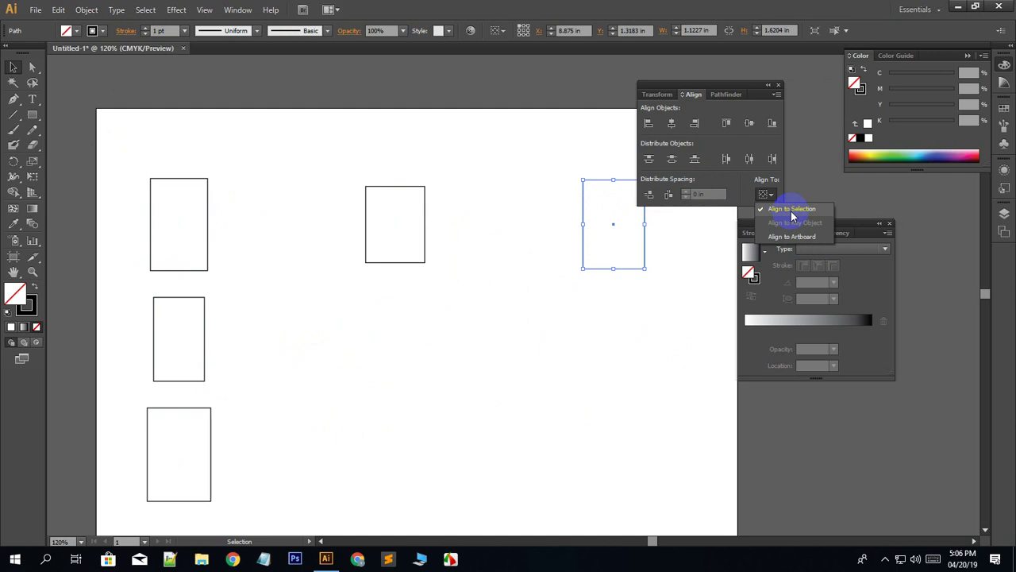
pyautogui.click(509, 365)
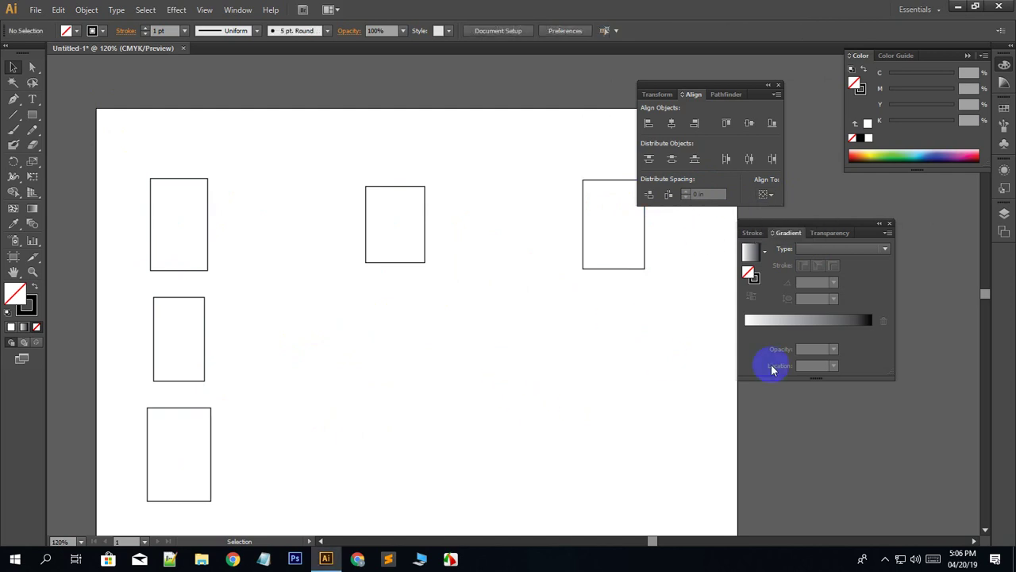
pyautogui.moveTo(737, 446); pyautogui.dragTo(662, 460)
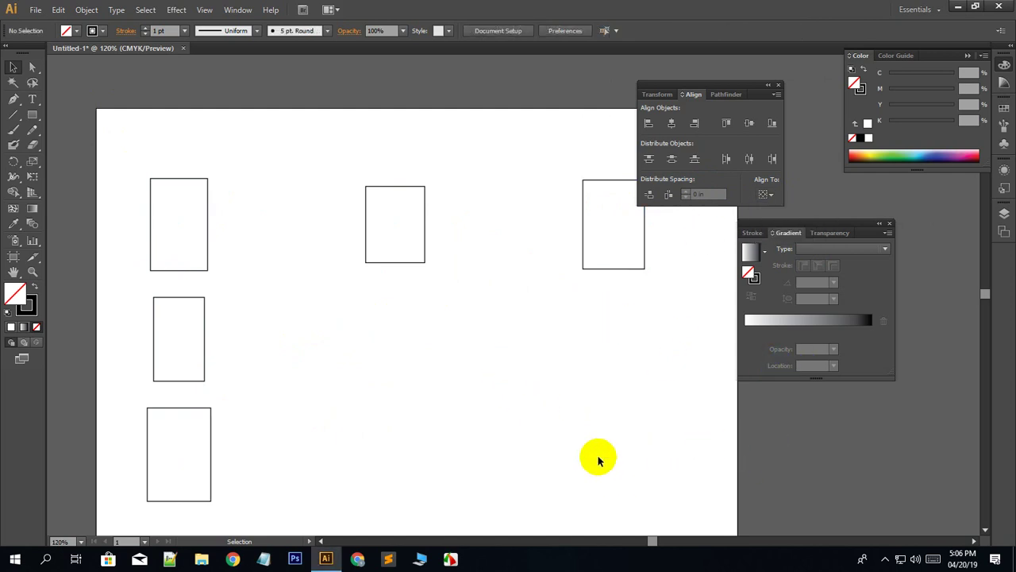
pyautogui.moveTo(640, 397); pyautogui.dragTo(624, 415)
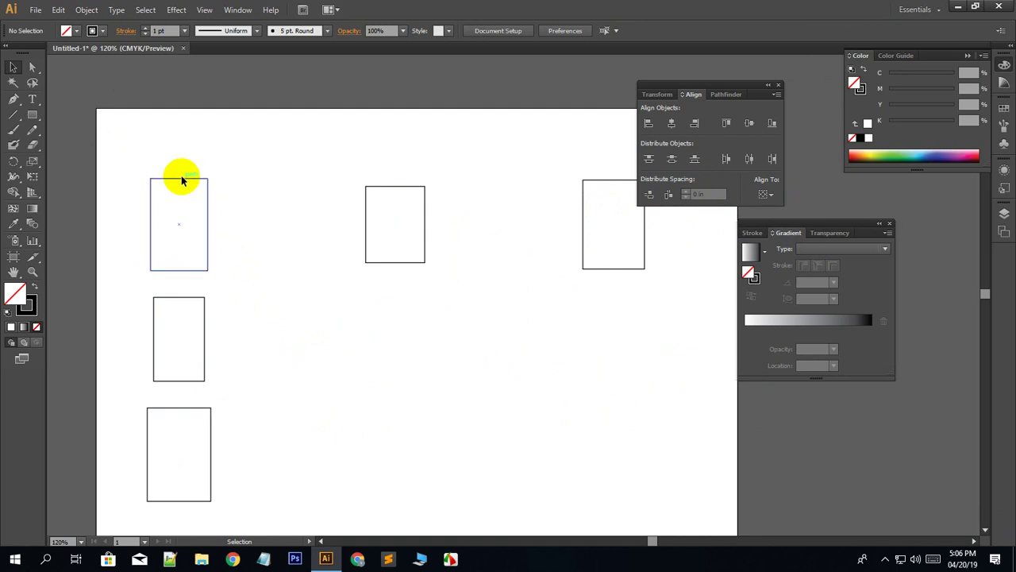
pyautogui.moveTo(149, 167); pyautogui.dragTo(508, 385)
pyautogui.click(525, 379)
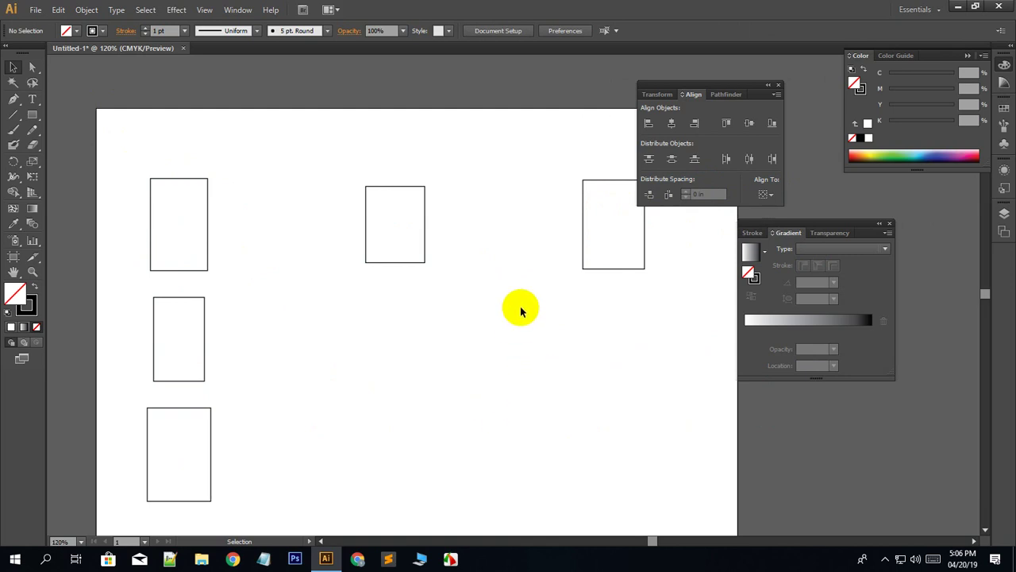
# Set the middle top rectangle's Transform width to 2 in, then show Pathfinder.
pyautogui.moveTo(359, 164); pyautogui.dragTo(382, 197)
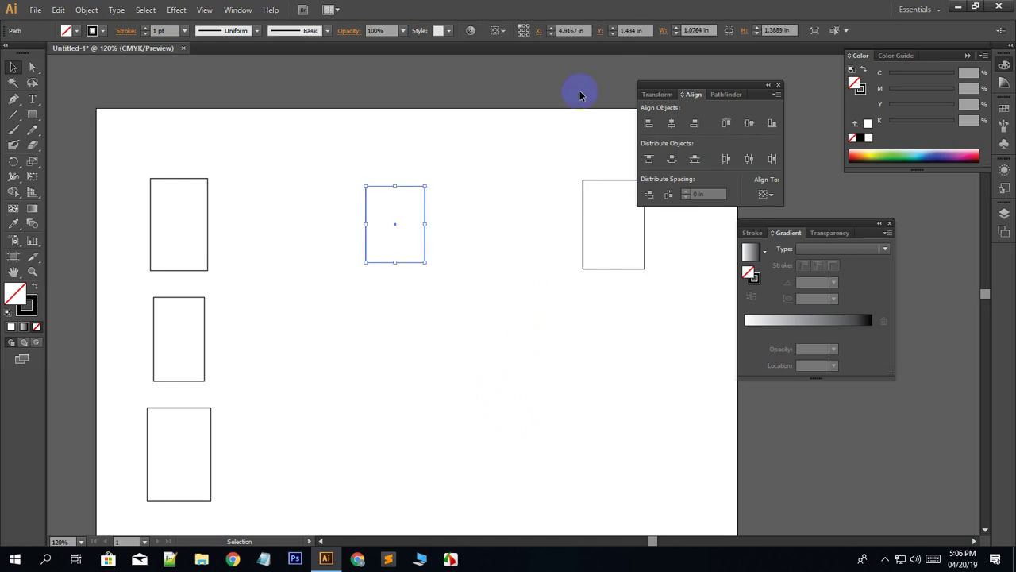
pyautogui.click(656, 95)
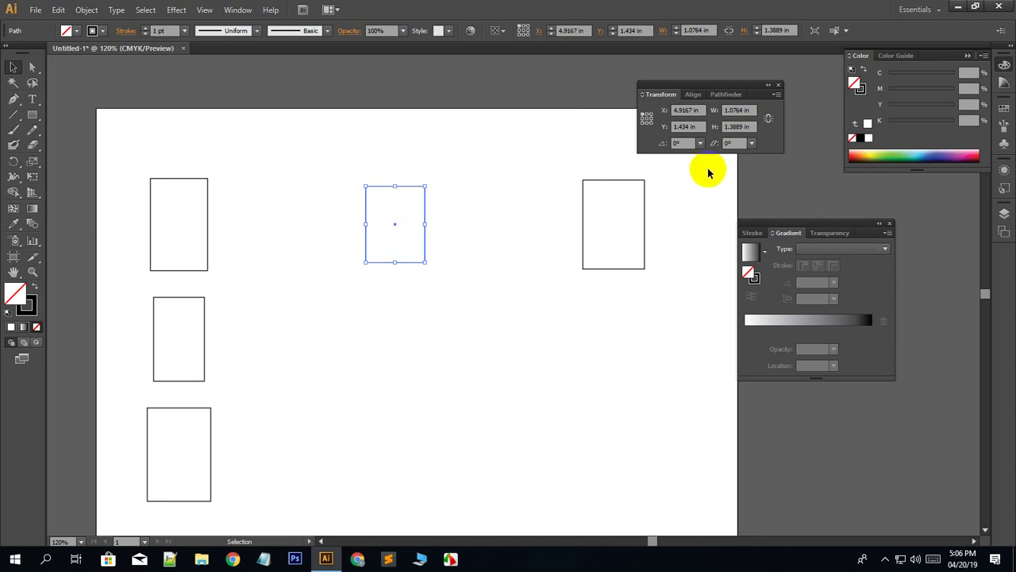
pyautogui.click(734, 126)
pyautogui.click(730, 110)
pyautogui.write('2')
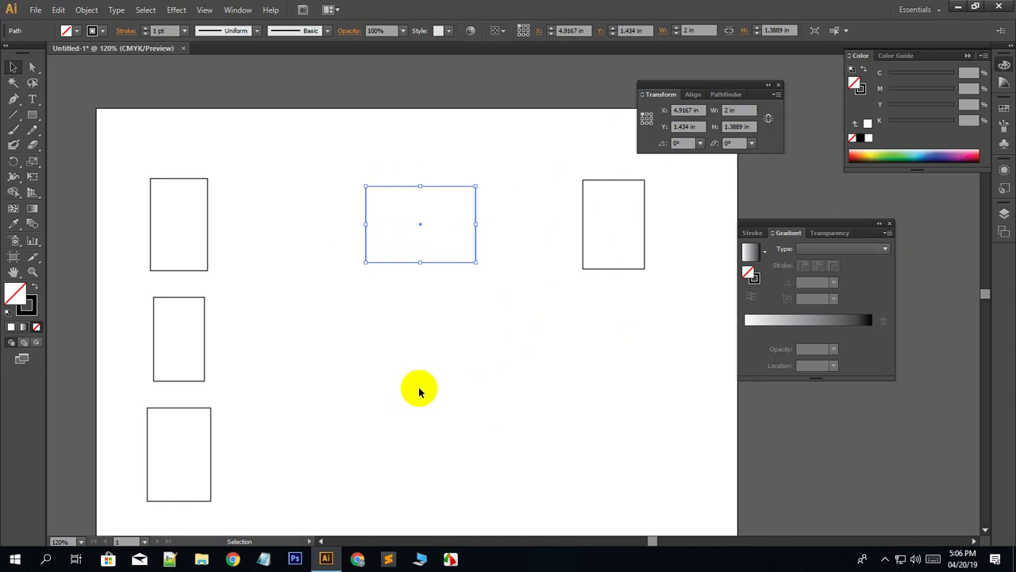
pyautogui.click(688, 96)
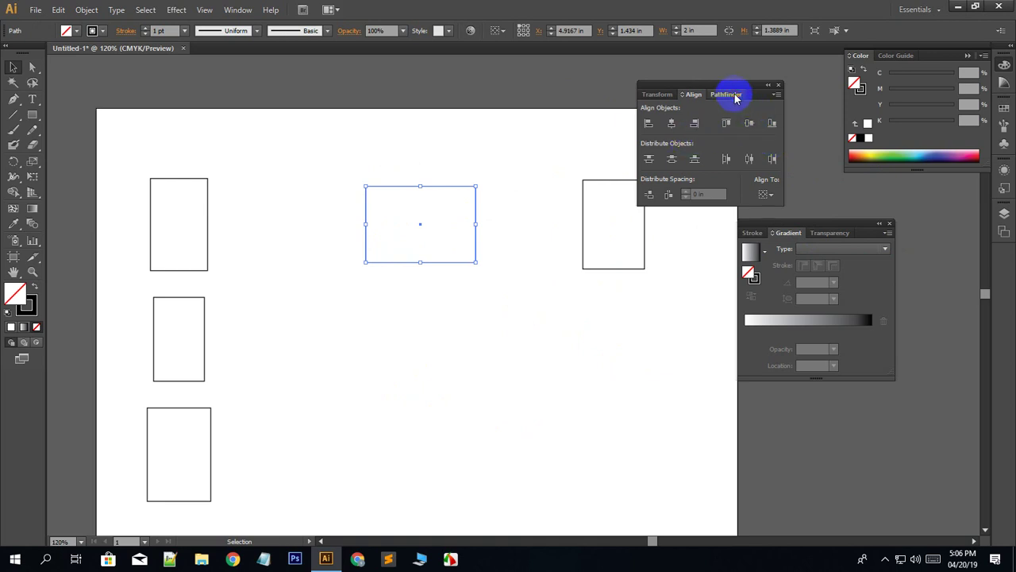
pyautogui.click(726, 94)
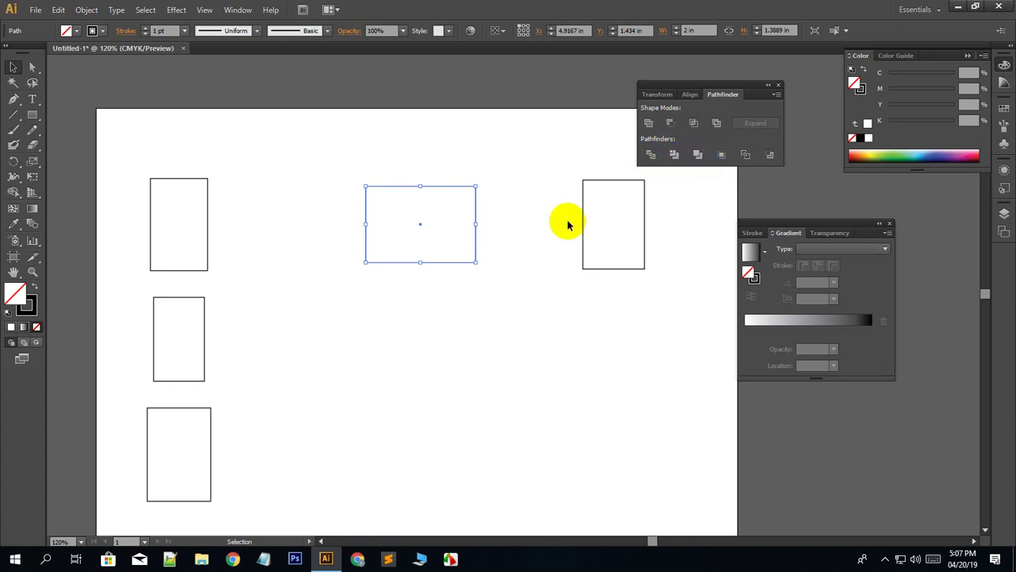
# Try Pathfinder Merge on the wide and right rectangles, dismissing the warning.
pyautogui.click(537, 230)
pyautogui.moveTo(608, 199); pyautogui.dragTo(453, 257)
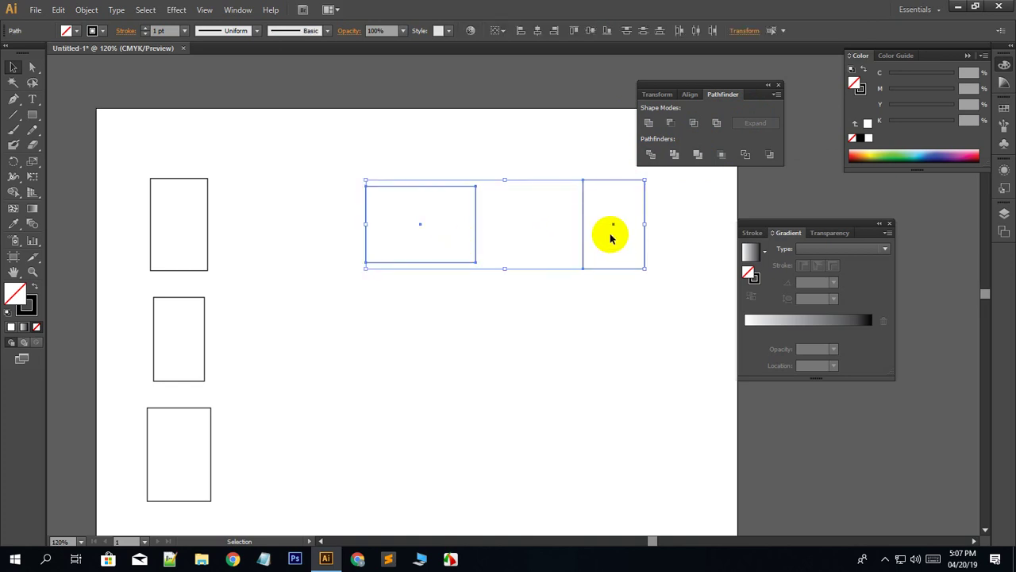
pyautogui.click(697, 155)
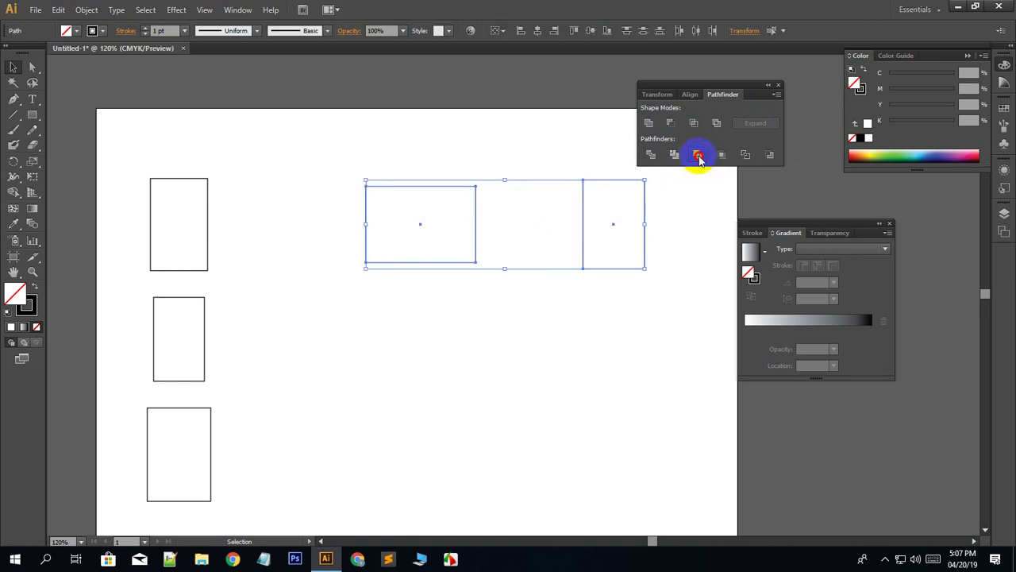
pyautogui.click(626, 297)
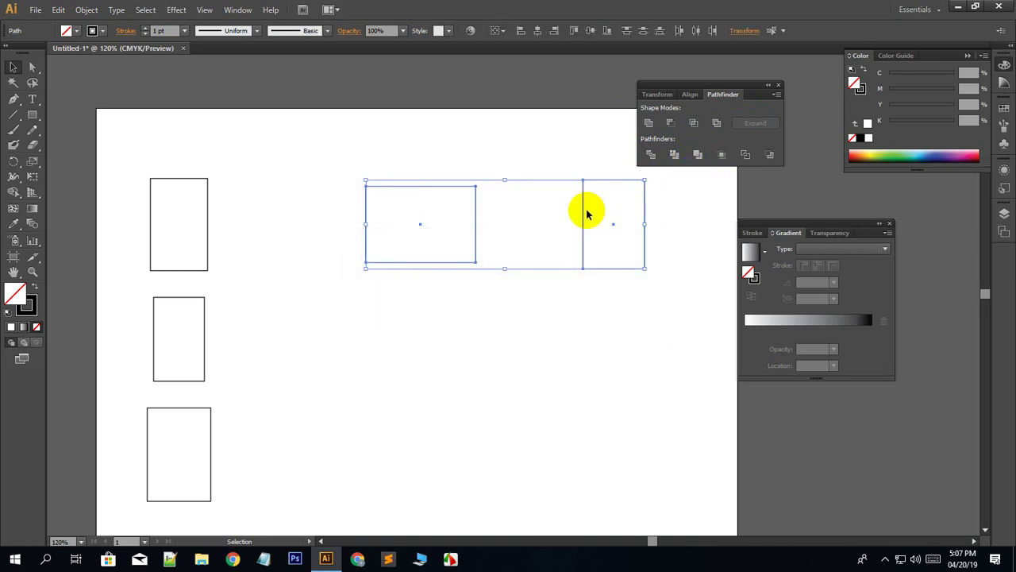
pyautogui.click(630, 318)
# Overlap the right rectangle onto the wide one and try Pathfinder Divide.
pyautogui.moveTo(585, 238); pyautogui.dragTo(468, 284)
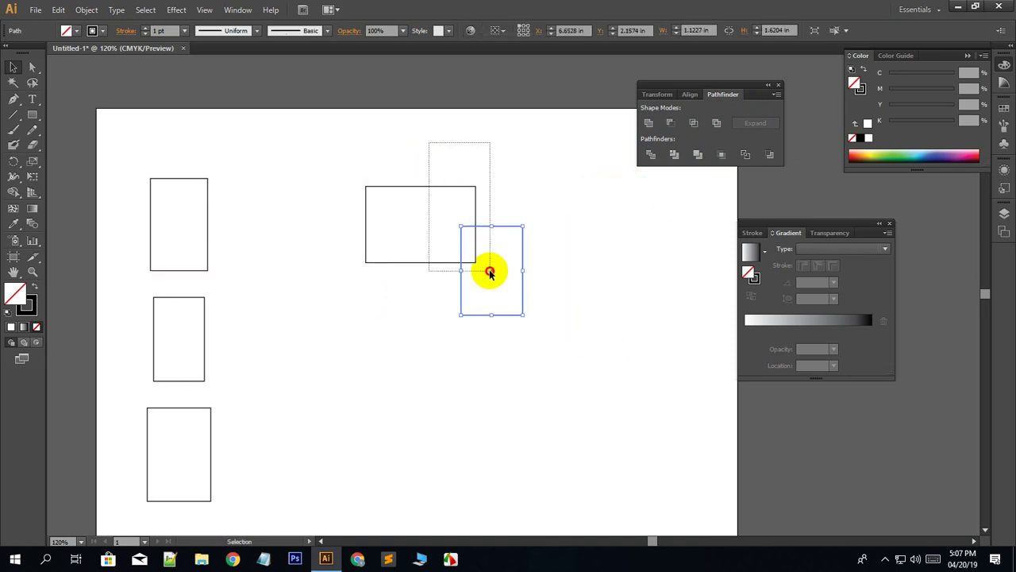
pyautogui.keyDown('shift'); pyautogui.click(475, 238); pyautogui.keyUp('shift')
pyautogui.click(674, 155)
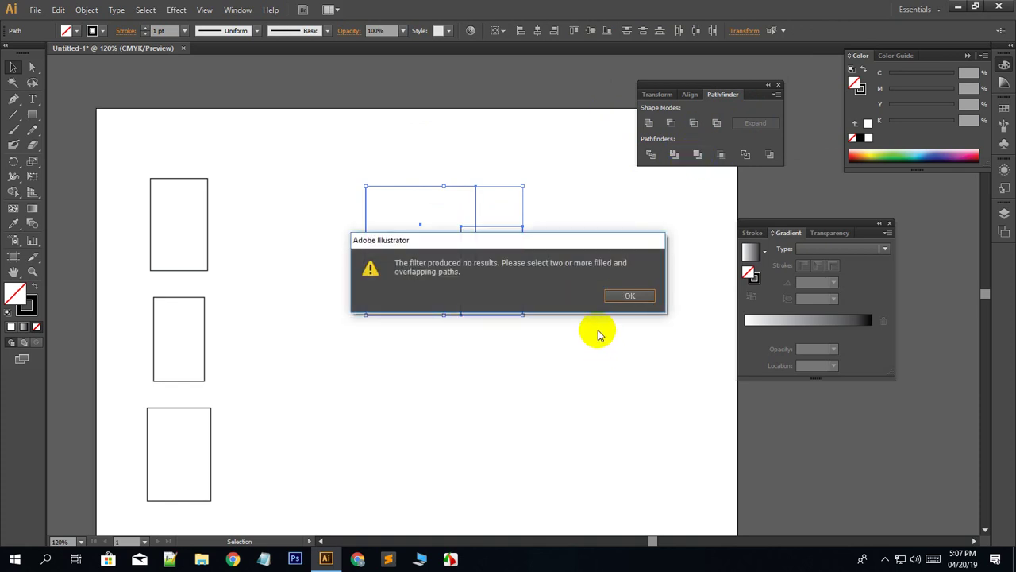
pyautogui.click(620, 305)
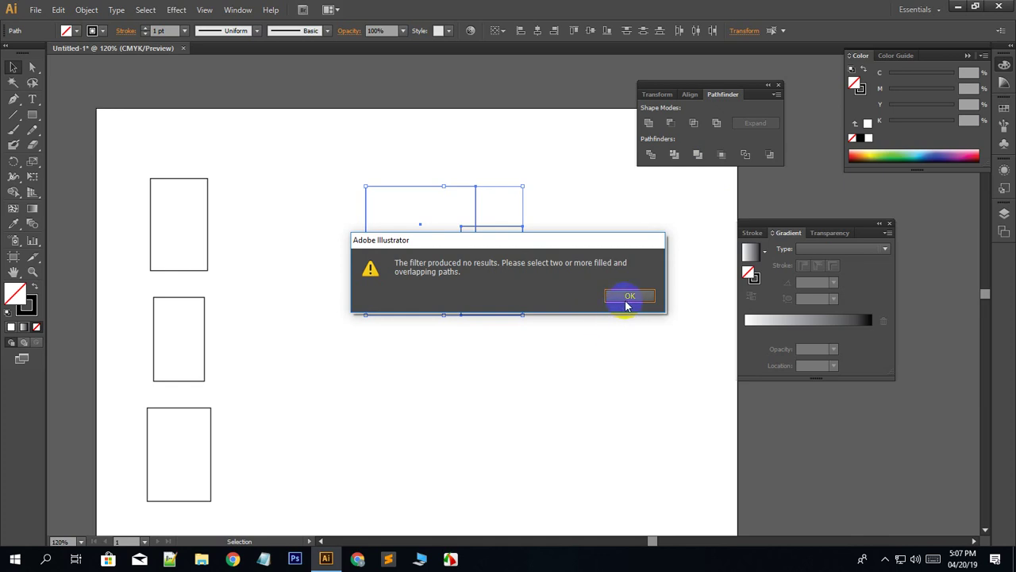
pyautogui.click(629, 298)
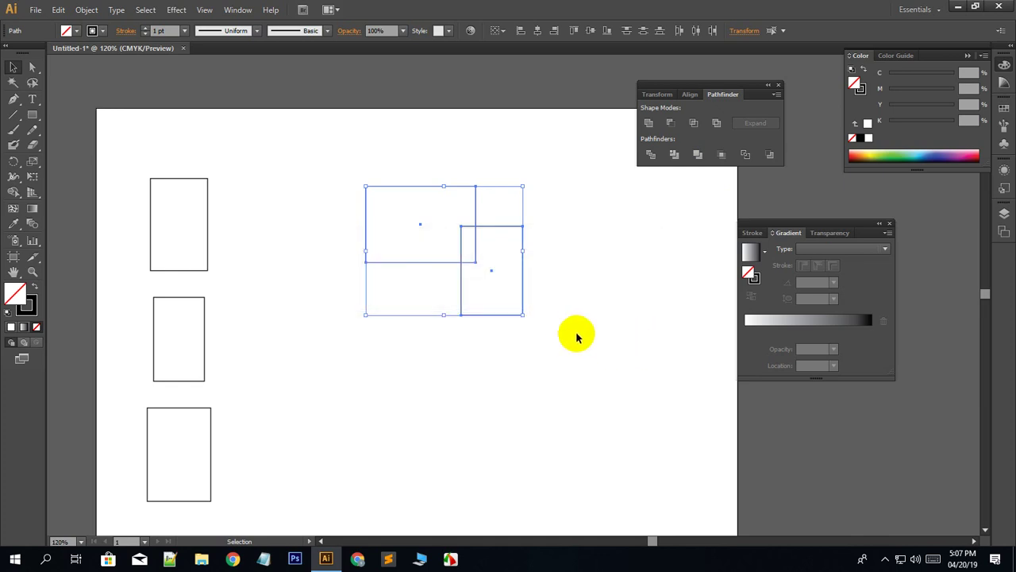
pyautogui.click(576, 334)
# Alt-drag a copy of the small rectangle down-right and try merging all three.
pyautogui.click(521, 278)
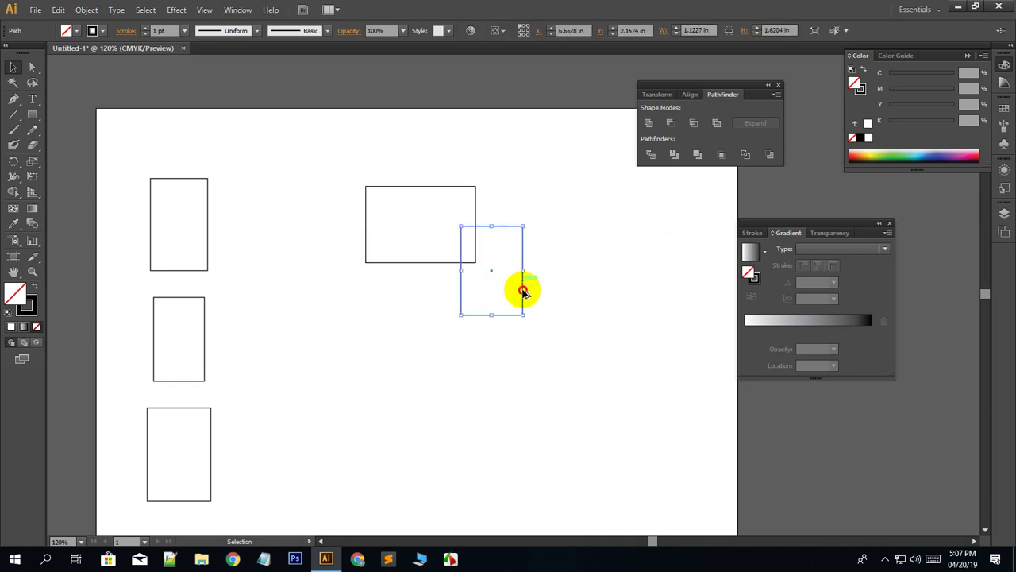
pyautogui.moveTo(523, 286)
pyautogui.mouseDown()
pyautogui.moveTo(539, 340)
pyautogui.moveTo(564, 336)
pyautogui.mouseUp()
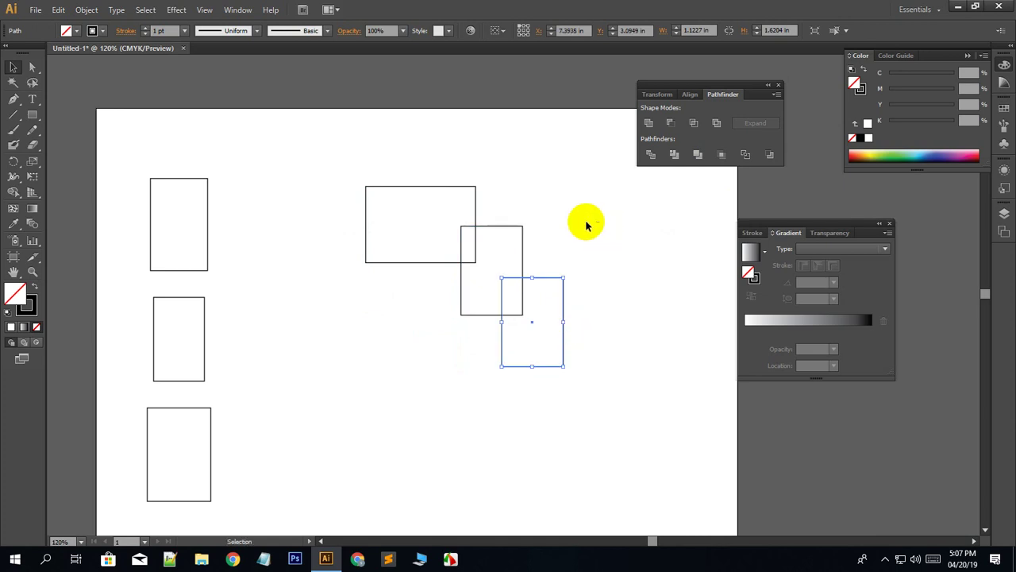
pyautogui.moveTo(419, 148); pyautogui.dragTo(595, 341)
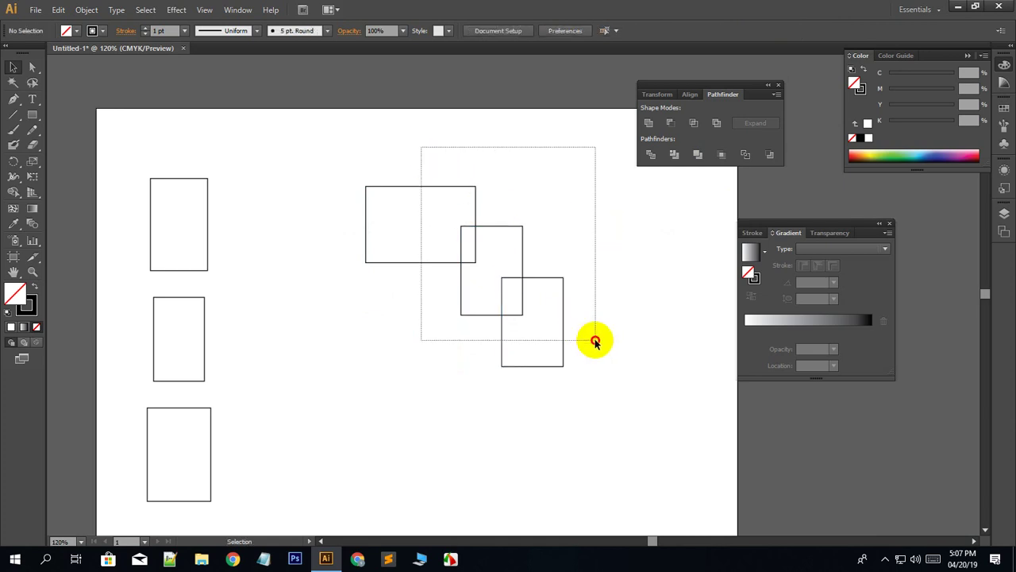
pyautogui.click(698, 155)
pyautogui.click(636, 297)
pyautogui.click(579, 294)
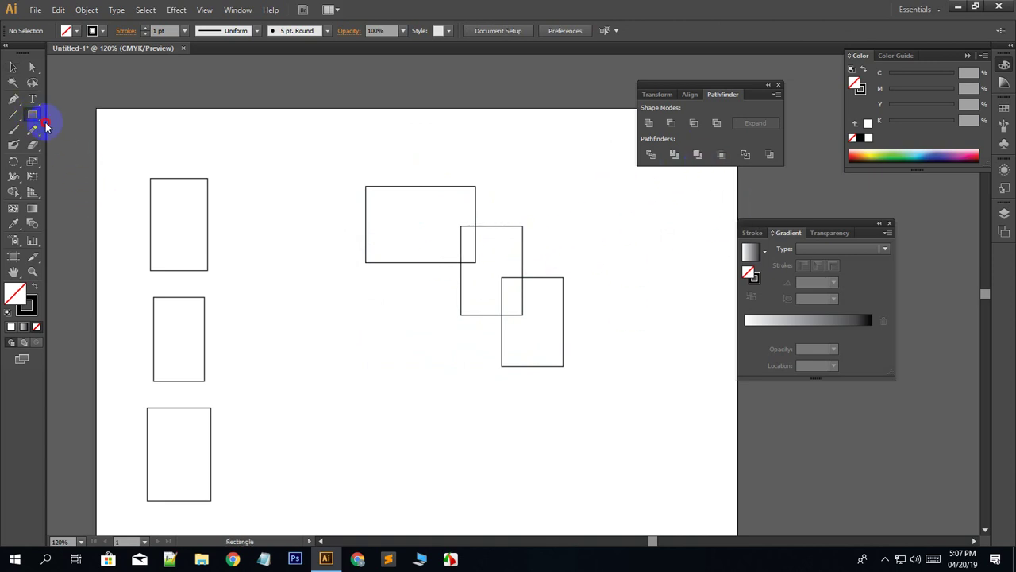
# Draw a black-filled ellipse beside the middle-left rectangle.
pyautogui.moveTo(33, 115); pyautogui.dragTo(70, 144)
pyautogui.moveTo(267, 314); pyautogui.dragTo(373, 434)
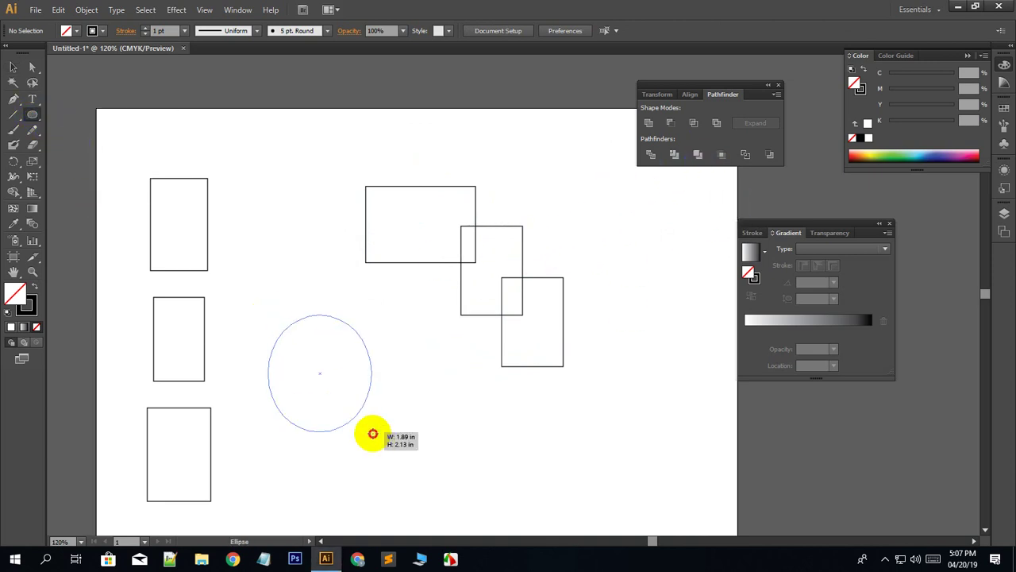
pyautogui.click(35, 284)
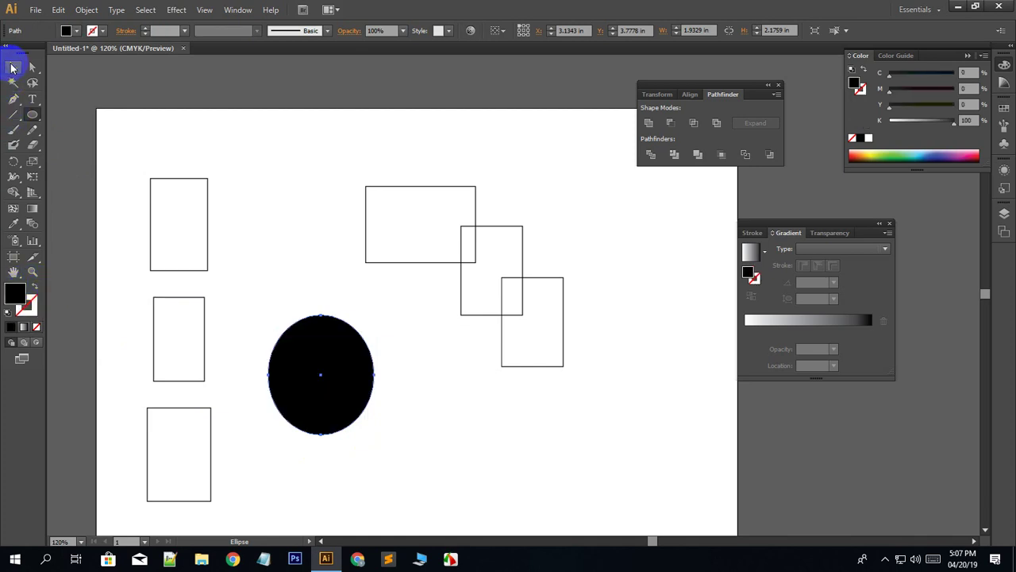
pyautogui.click(13, 68)
pyautogui.click(426, 427)
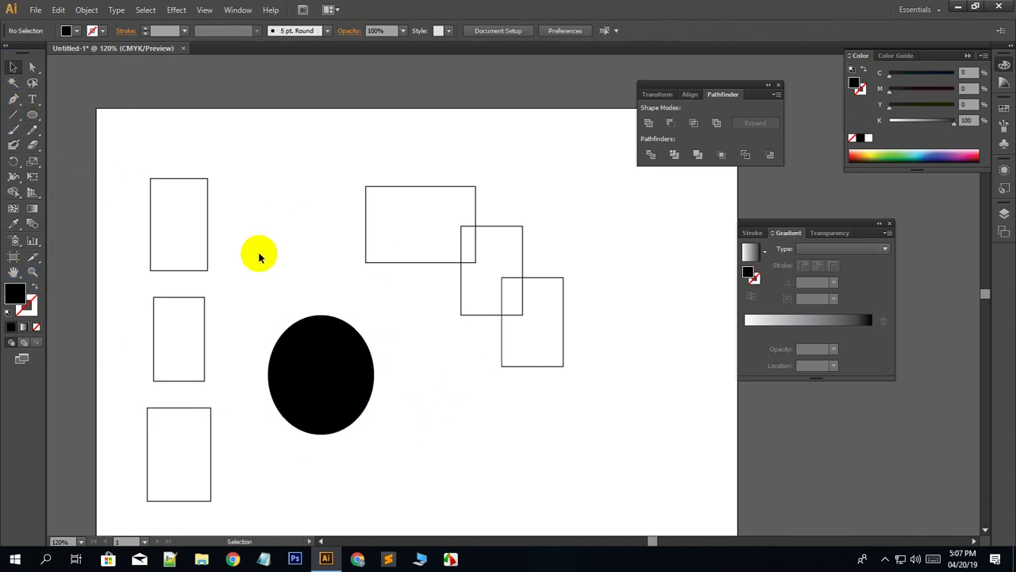
# Shrink the middle-left rectangle onto the ellipse, fill it white, bring it to front.
pyautogui.click(205, 321)
pyautogui.moveTo(177, 380)
pyautogui.mouseDown()
pyautogui.moveTo(186, 329)
pyautogui.moveTo(327, 385)
pyautogui.mouseUp()
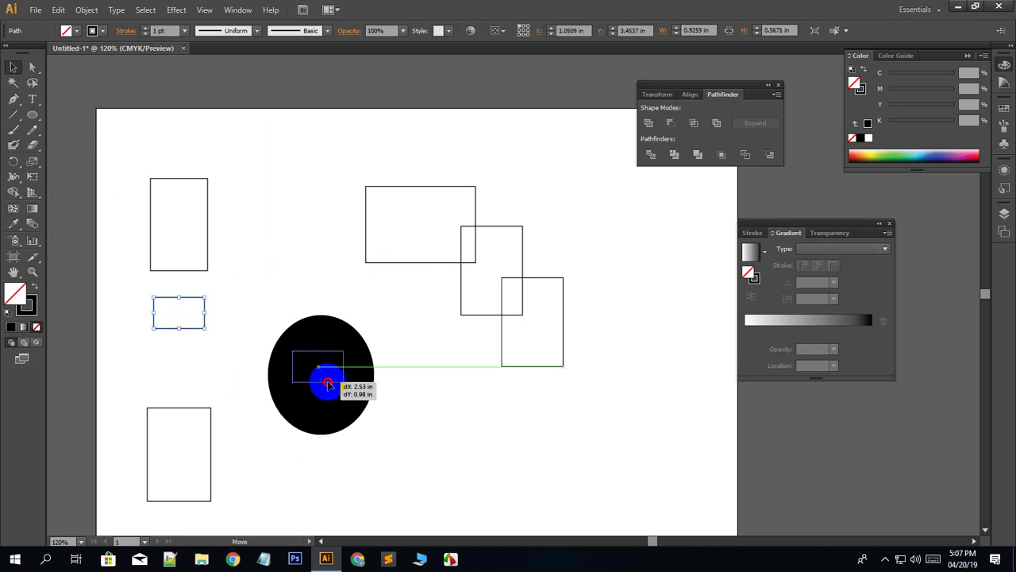
pyautogui.click(32, 289)
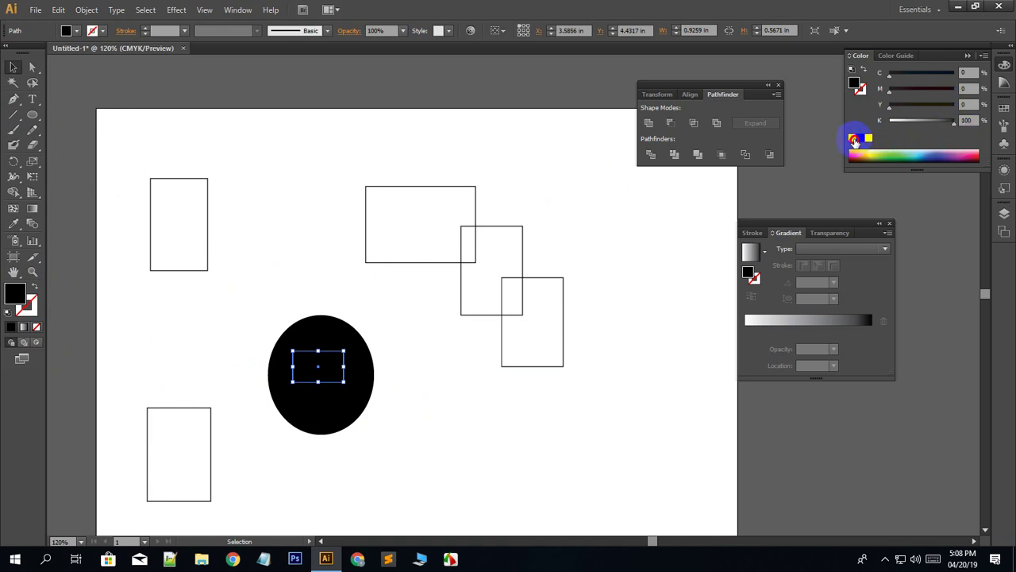
pyautogui.moveTo(952, 124); pyautogui.dragTo(891, 124)
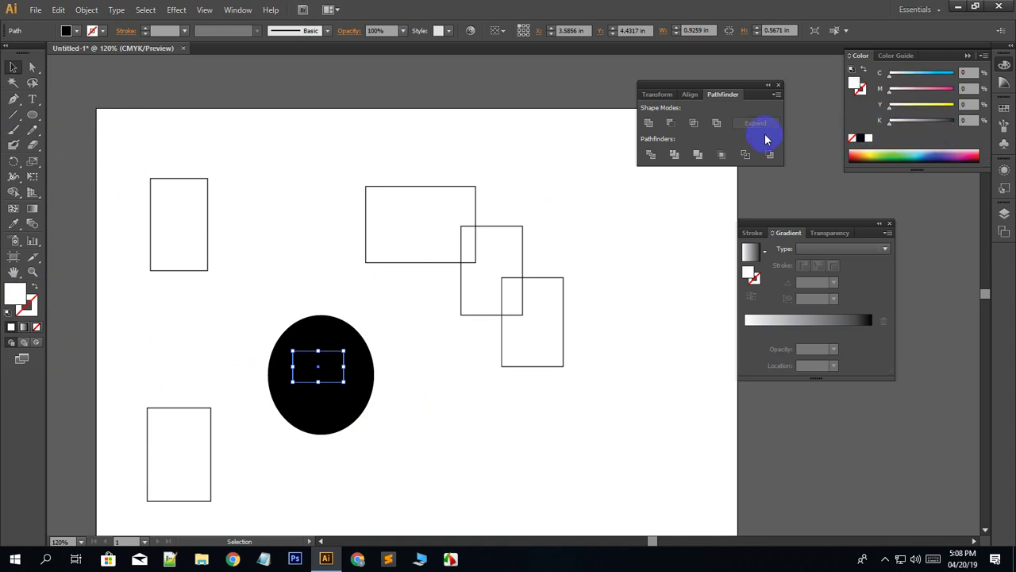
pyautogui.rightClick(329, 367)
pyautogui.moveTo(363, 344)
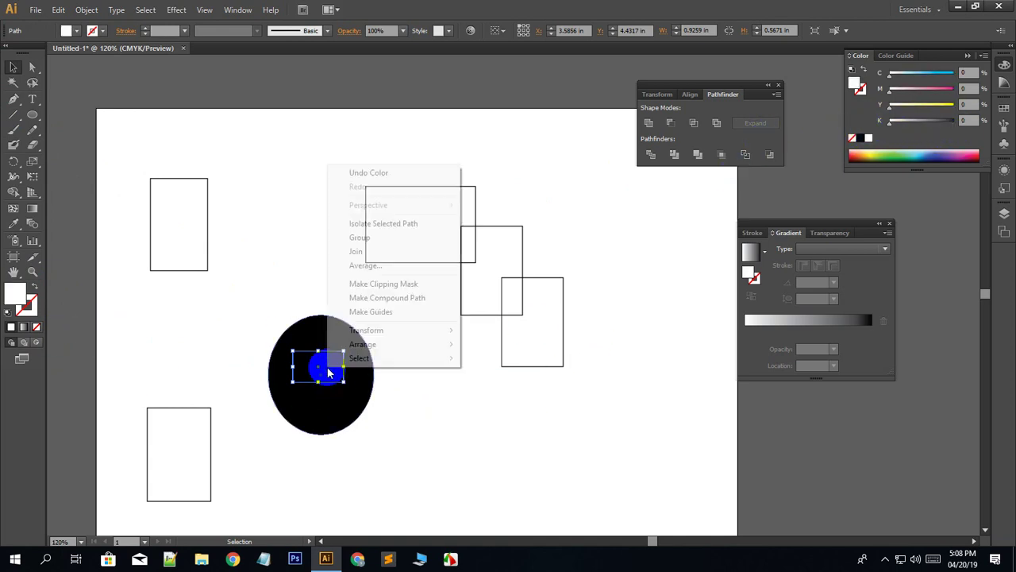
pyautogui.click(508, 346)
pyautogui.click(492, 424)
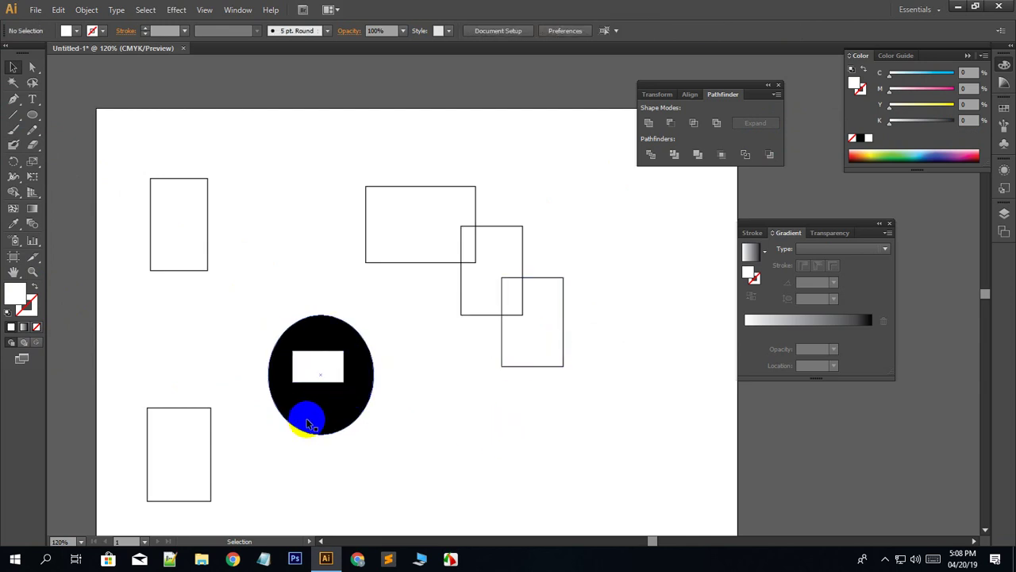
pyautogui.click(294, 366)
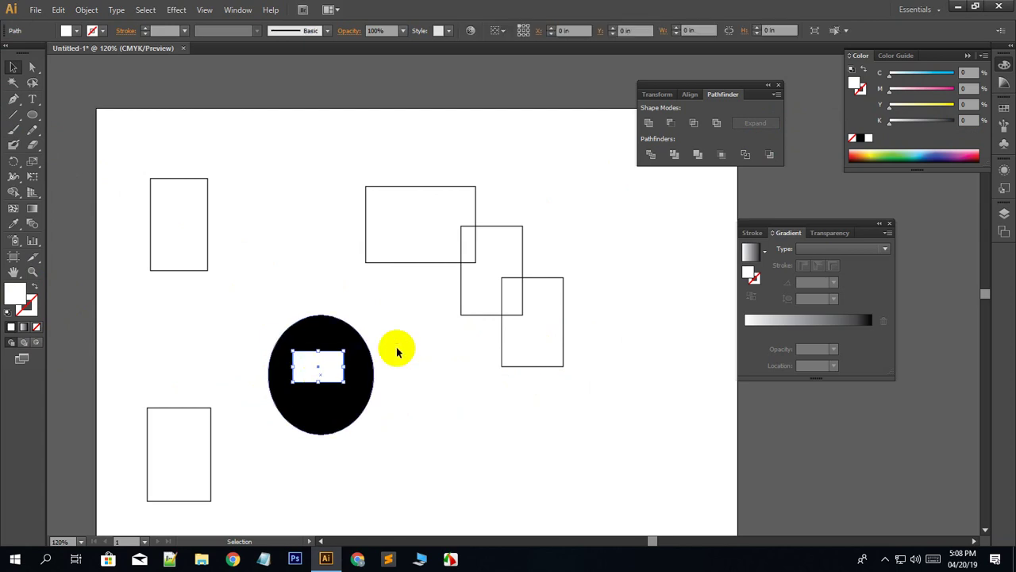
# Turn the small rectangle cyan and divide the ellipse with it.
pyautogui.moveTo(889, 78); pyautogui.dragTo(998, 79)
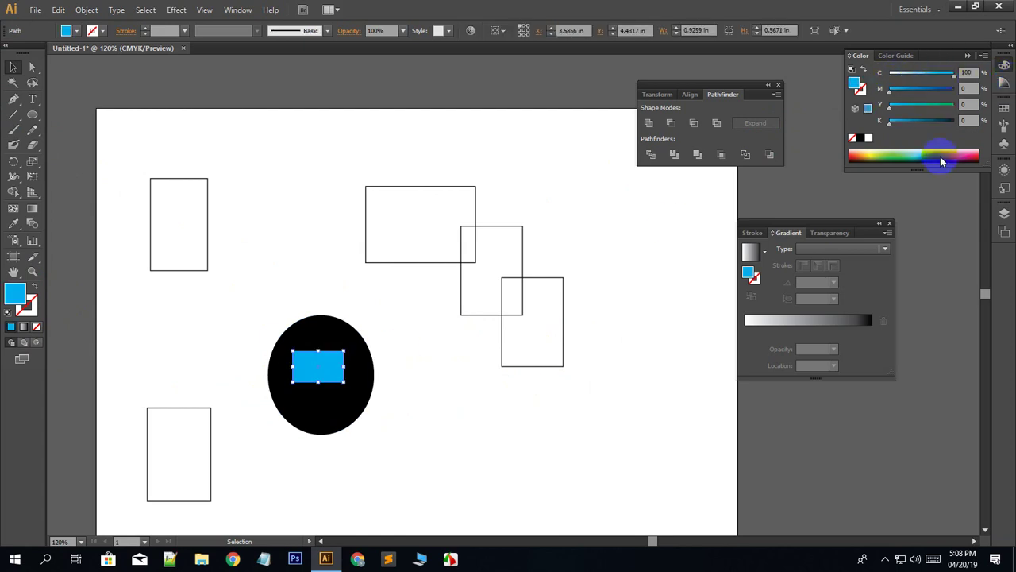
pyautogui.click(416, 424)
pyautogui.moveTo(425, 424); pyautogui.dragTo(254, 347)
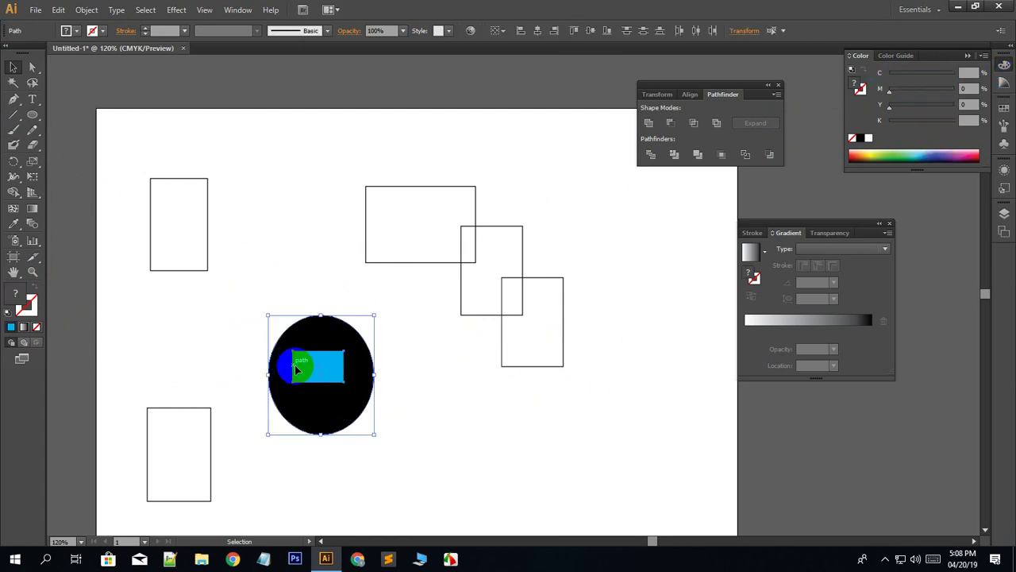
pyautogui.click(670, 154)
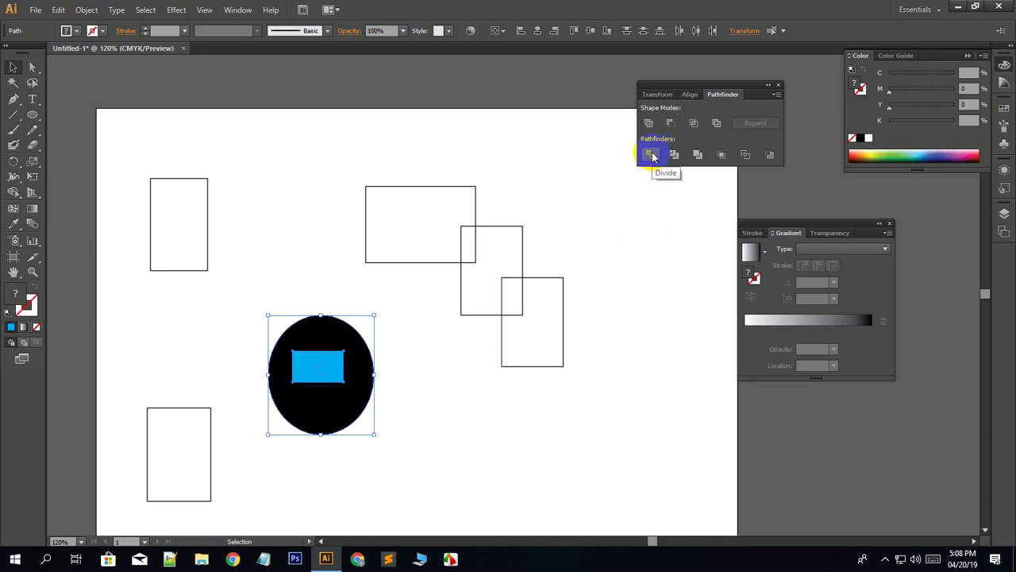
# Ungroup the divided pieces and pull the cyan piece and ellipse apart.
pyautogui.rightClick(328, 357)
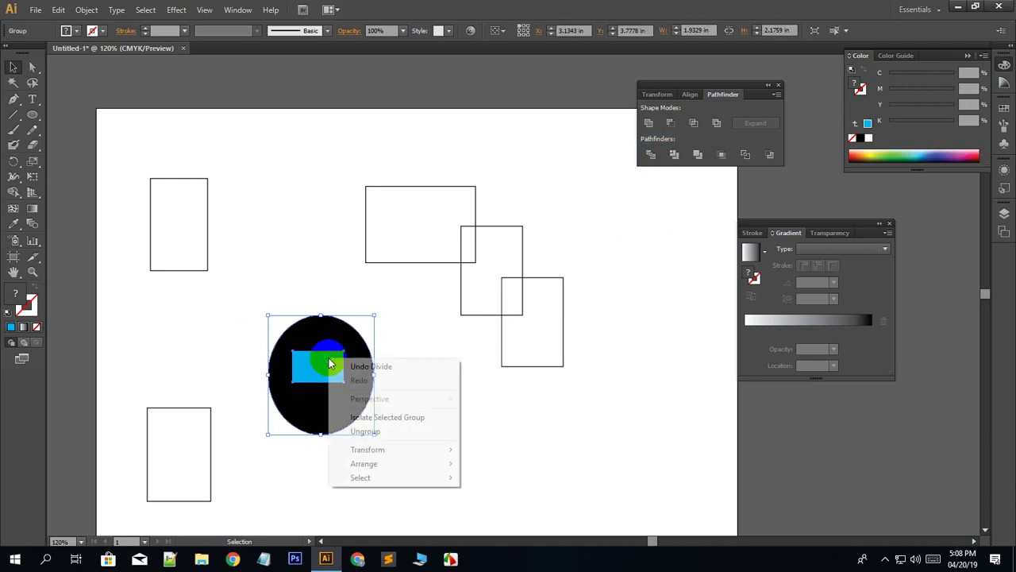
pyautogui.click(366, 431)
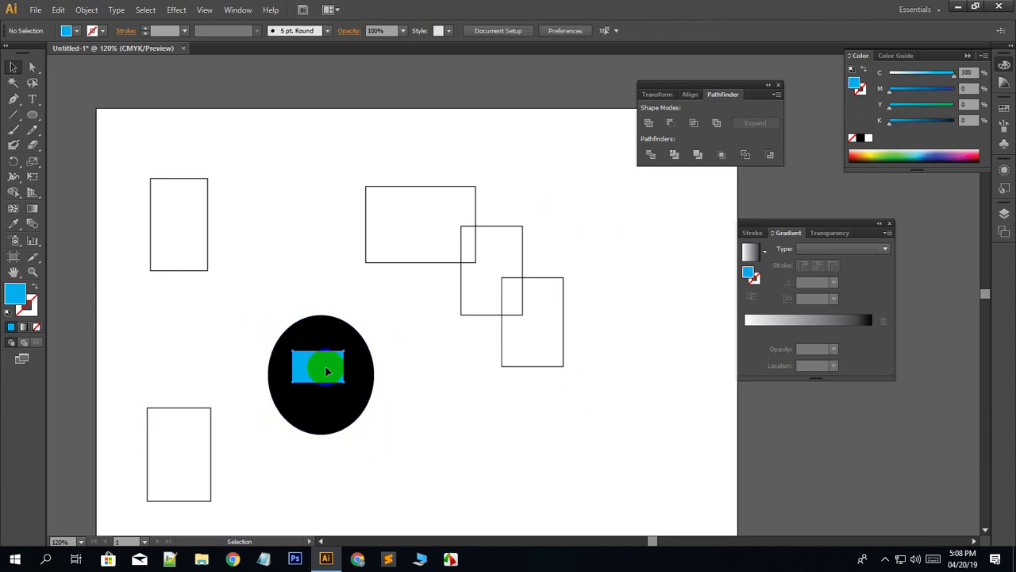
pyautogui.moveTo(313, 356); pyautogui.dragTo(462, 393)
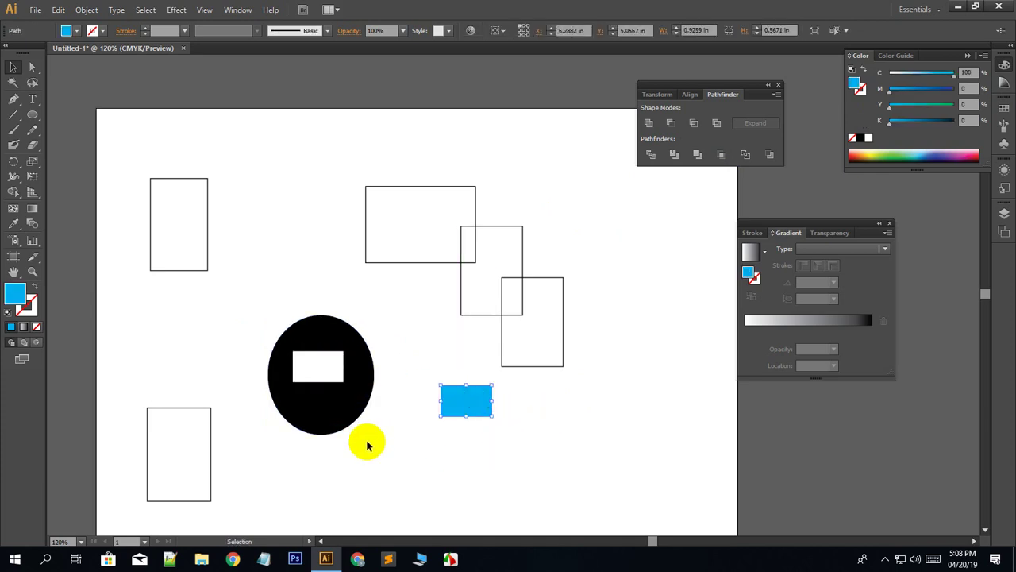
pyautogui.moveTo(339, 401)
pyautogui.mouseDown()
pyautogui.moveTo(369, 367)
pyautogui.moveTo(372, 256)
pyautogui.mouseUp()
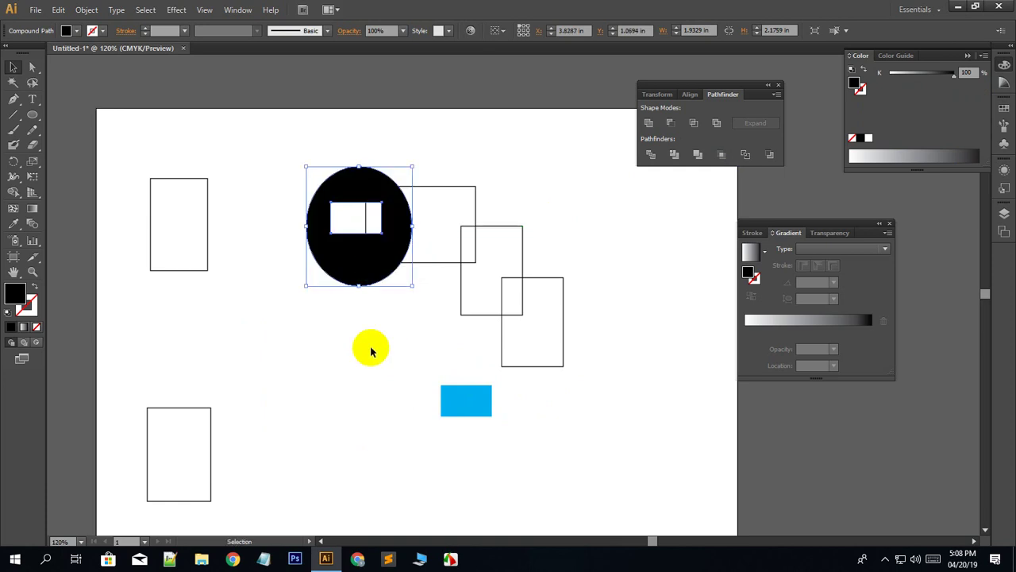
pyautogui.click(370, 345)
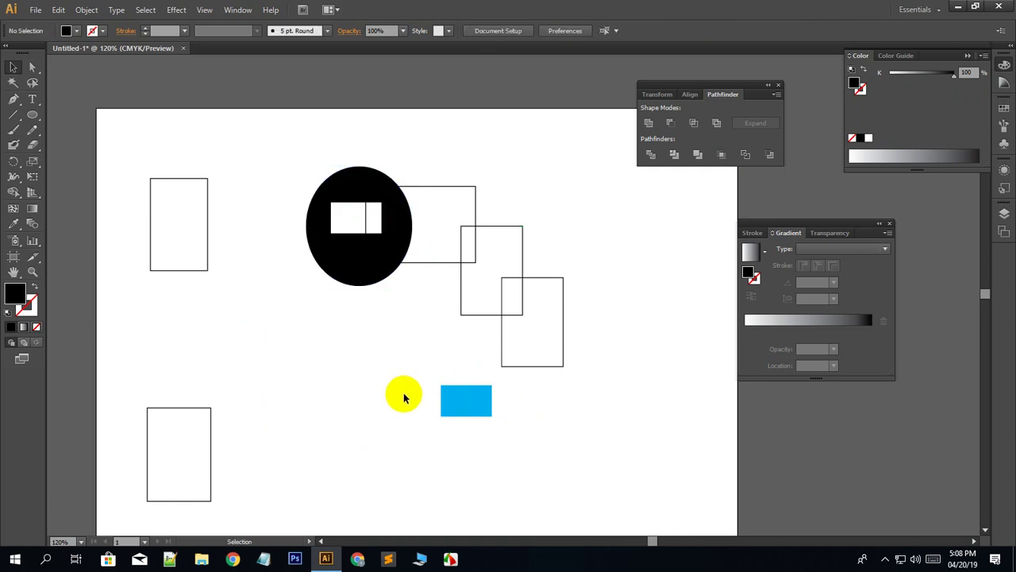
pyautogui.moveTo(372, 259); pyautogui.dragTo(366, 382)
# Delete the ellipse, cyan piece and all remaining rectangles.
pyautogui.moveTo(512, 442); pyautogui.dragTo(440, 413)
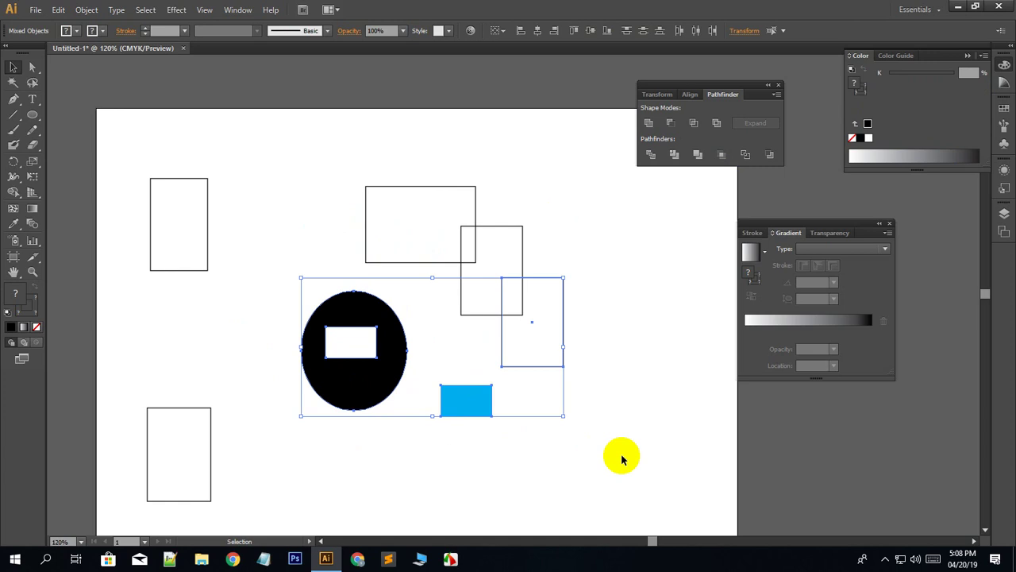
pyautogui.press('Delete')
pyautogui.moveTo(116, 160); pyautogui.dragTo(586, 480)
pyautogui.press('Delete')
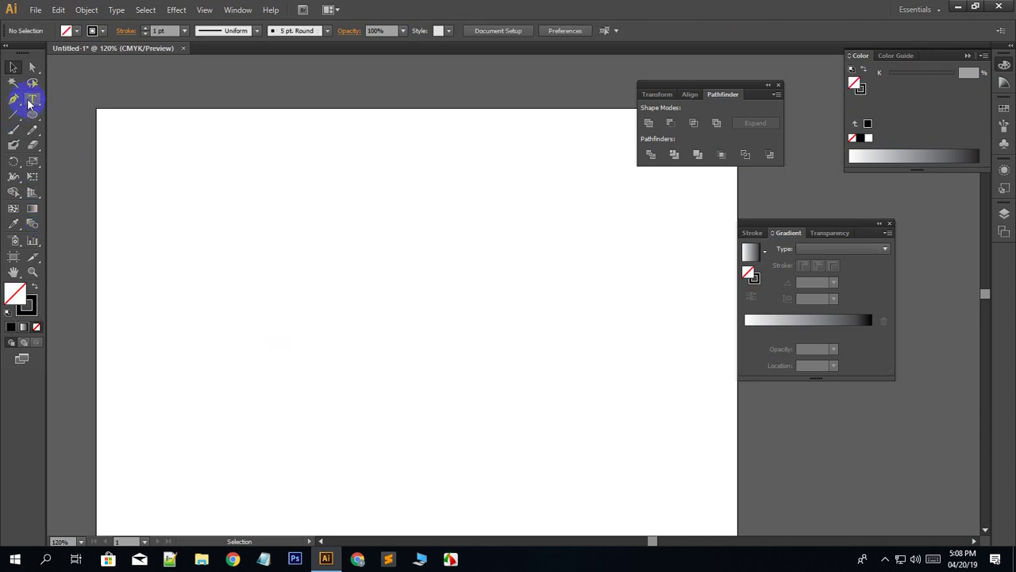
# Type BOLD, scale it to about 149 pt, and set the font style to Bold.
pyautogui.click(30, 102)
pyautogui.click(306, 280)
pyautogui.write('BOLD')
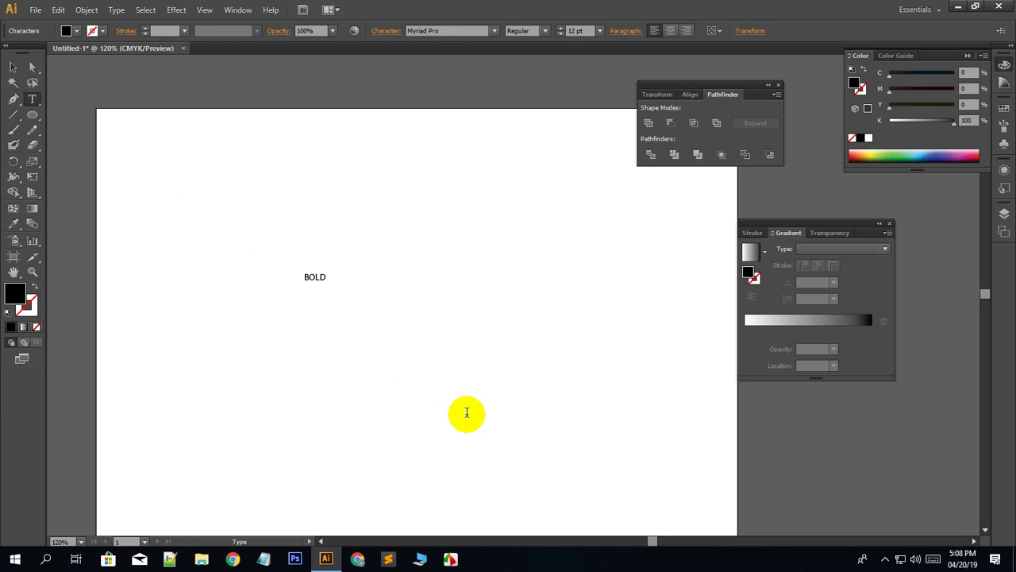
pyautogui.click(14, 67)
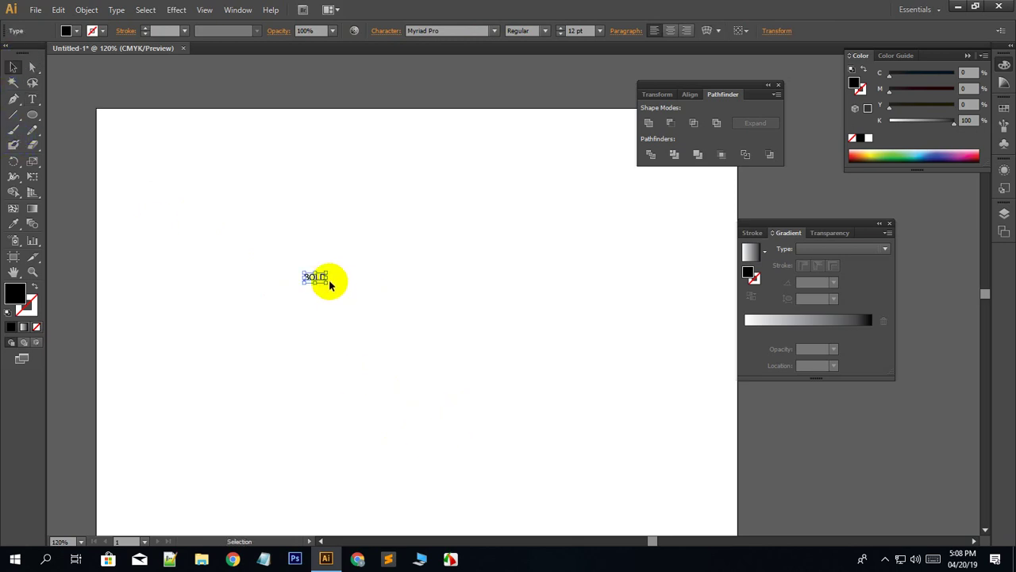
pyautogui.moveTo(330, 277); pyautogui.dragTo(574, 288)
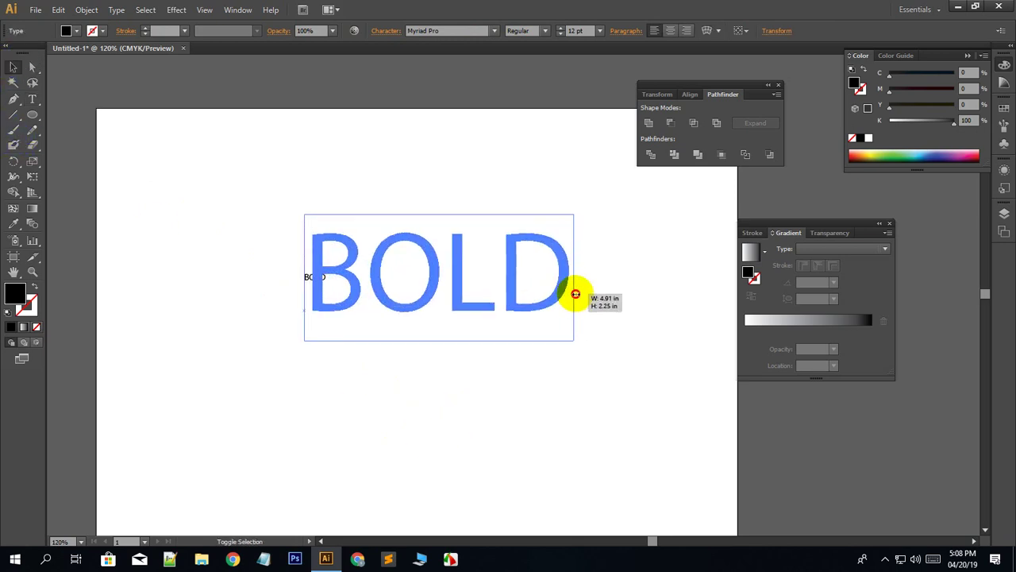
pyautogui.click(212, 152)
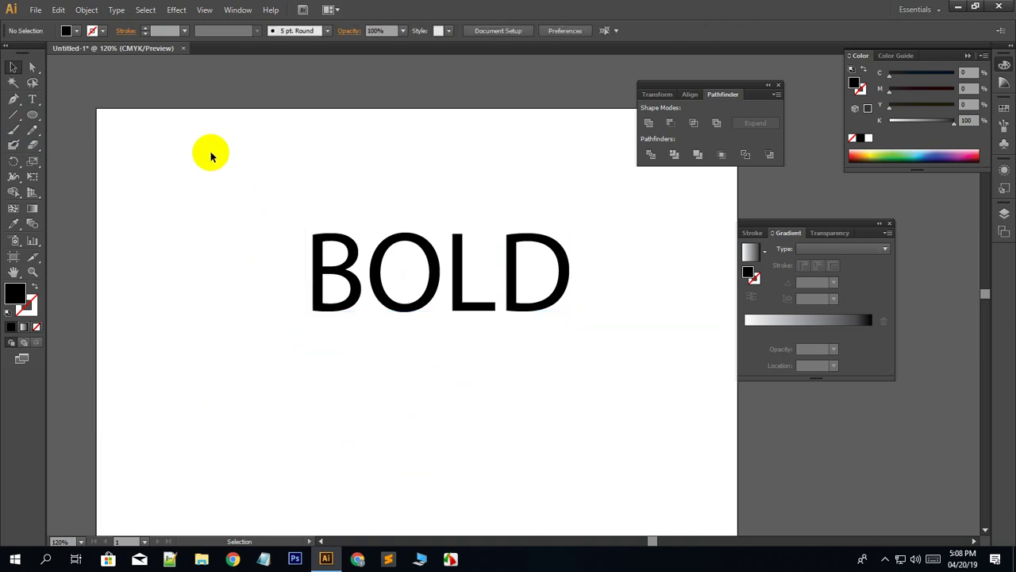
pyautogui.moveTo(243, 175); pyautogui.dragTo(587, 346)
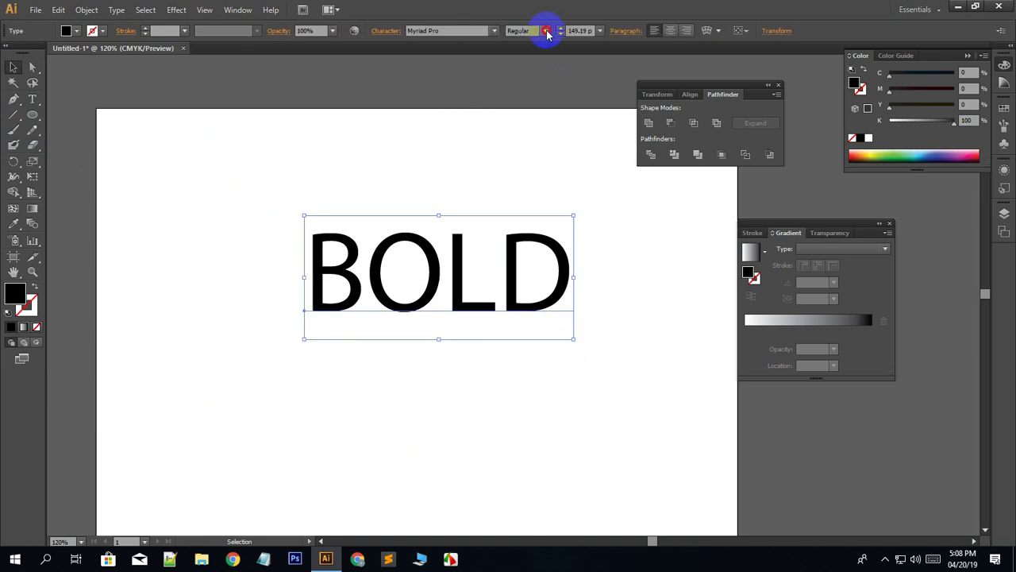
pyautogui.click(545, 30)
pyautogui.click(535, 161)
pyautogui.click(289, 267)
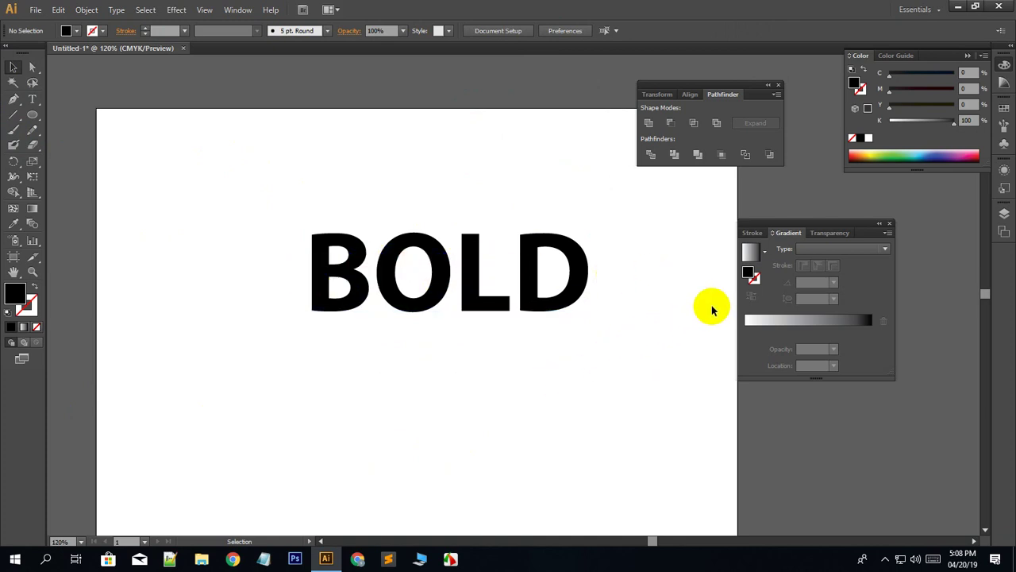
# Draw a C 100 cyan bar across BOLD and select it with the text for Divide.
pyautogui.moveTo(32, 115); pyautogui.dragTo(69, 119)
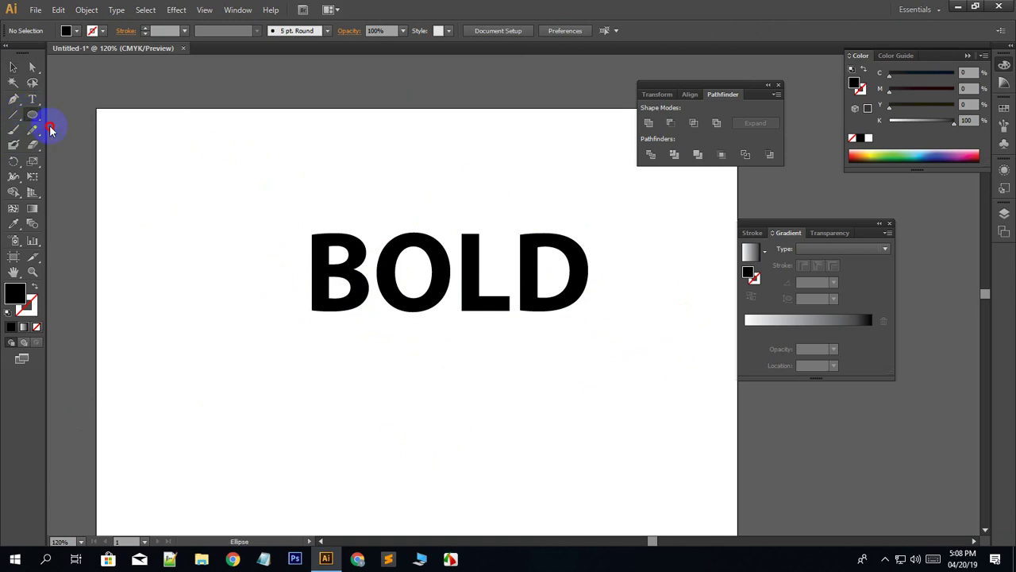
pyautogui.moveTo(290, 261); pyautogui.dragTo(630, 281)
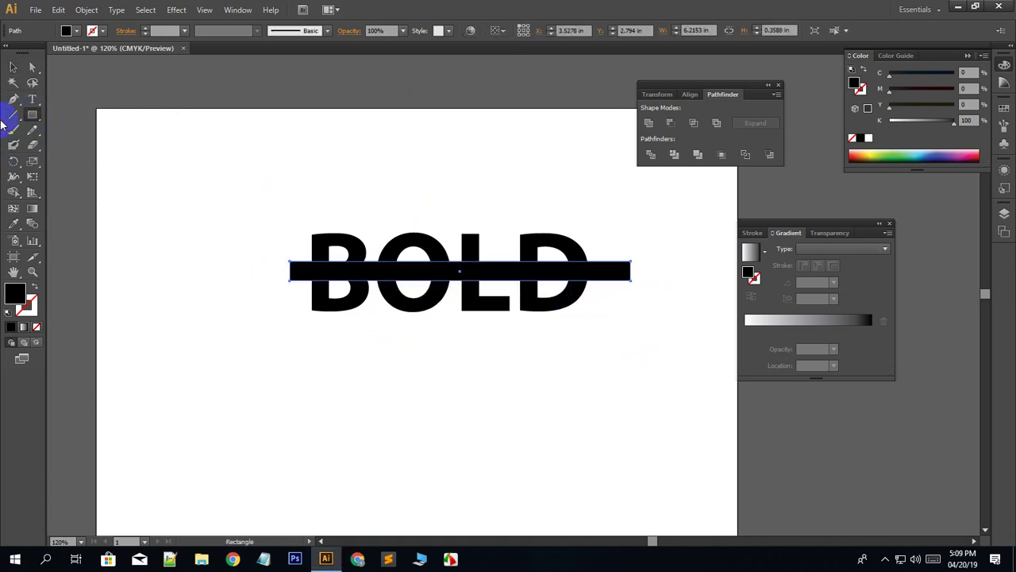
pyautogui.click(14, 68)
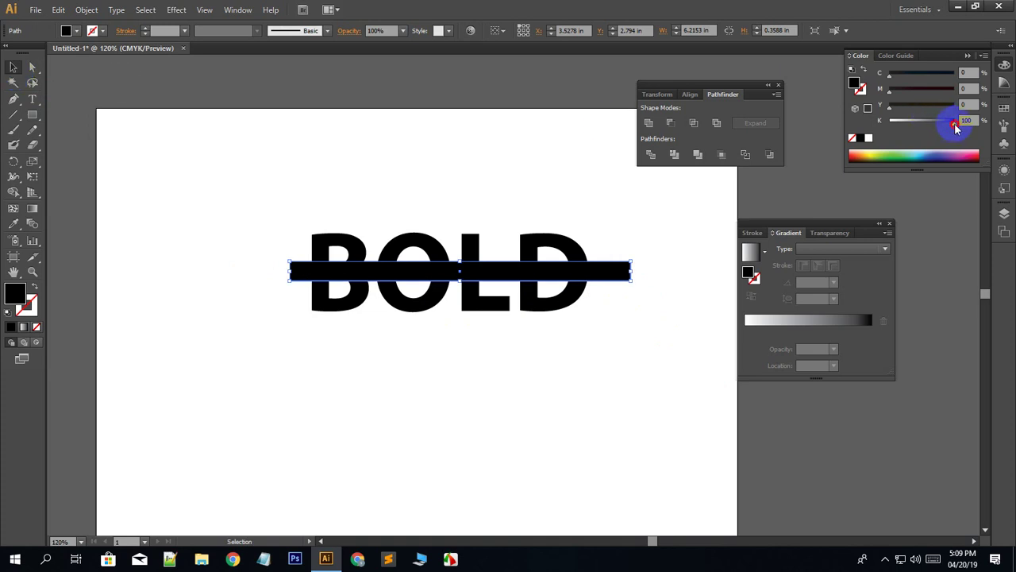
pyautogui.moveTo(943, 120)
pyautogui.mouseDown()
pyautogui.moveTo(891, 86)
pyautogui.moveTo(955, 77)
pyautogui.mouseUp()
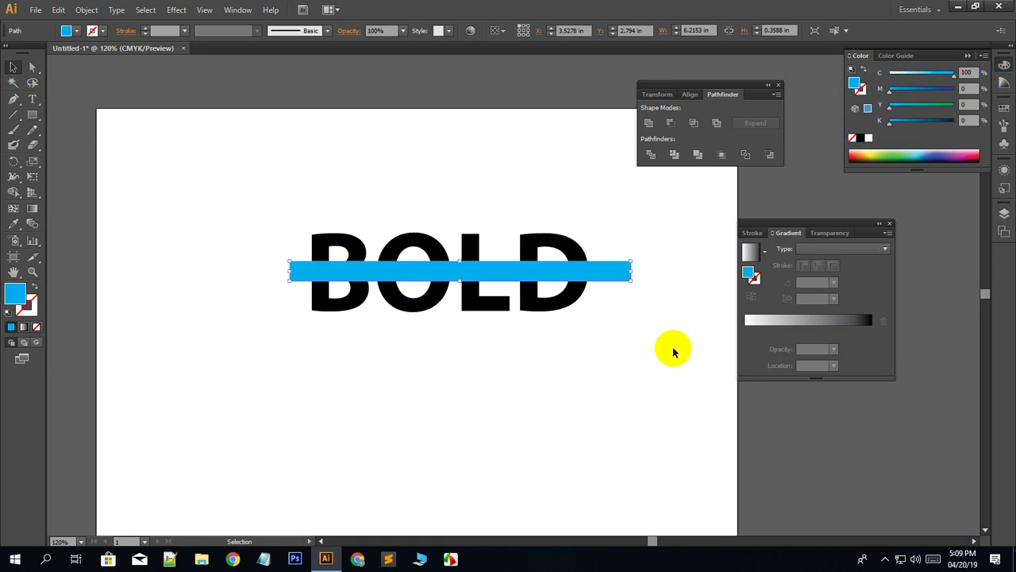
pyautogui.click(416, 368)
pyautogui.moveTo(621, 359); pyautogui.dragTo(263, 234)
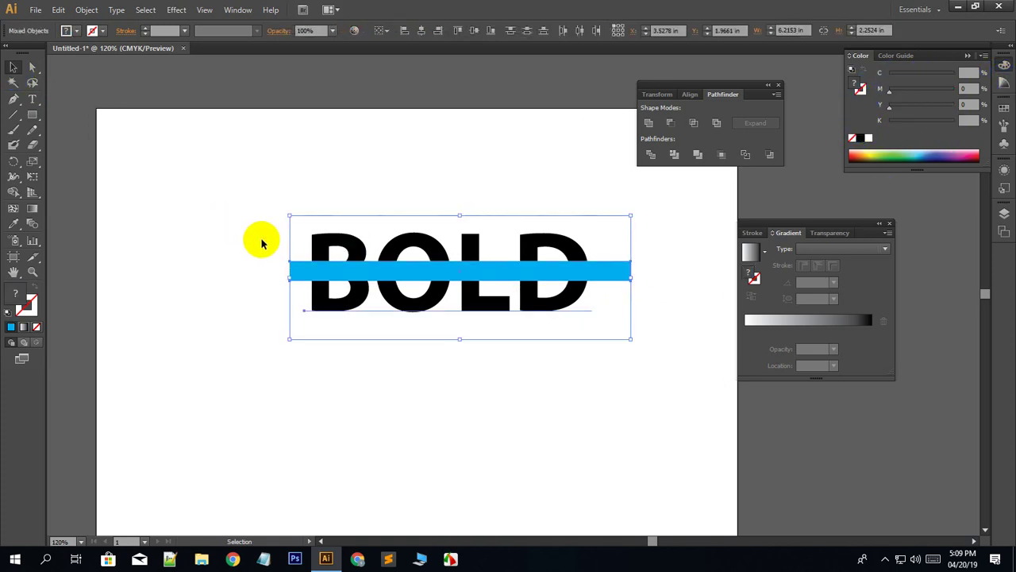
pyautogui.click(652, 156)
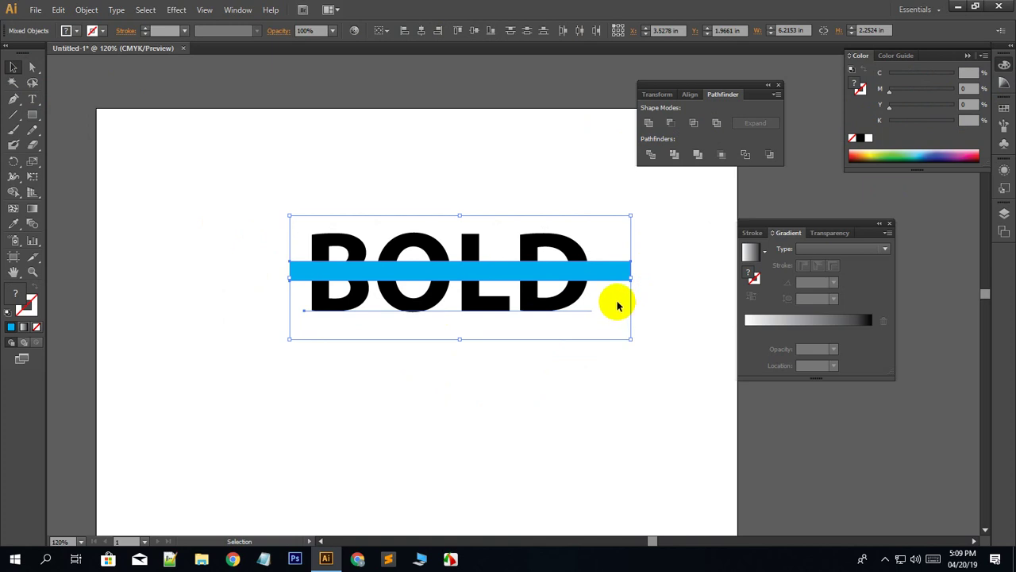
# Select only the BOLD text and bring up the Type menu's Create Outlines command.
pyautogui.click(379, 353)
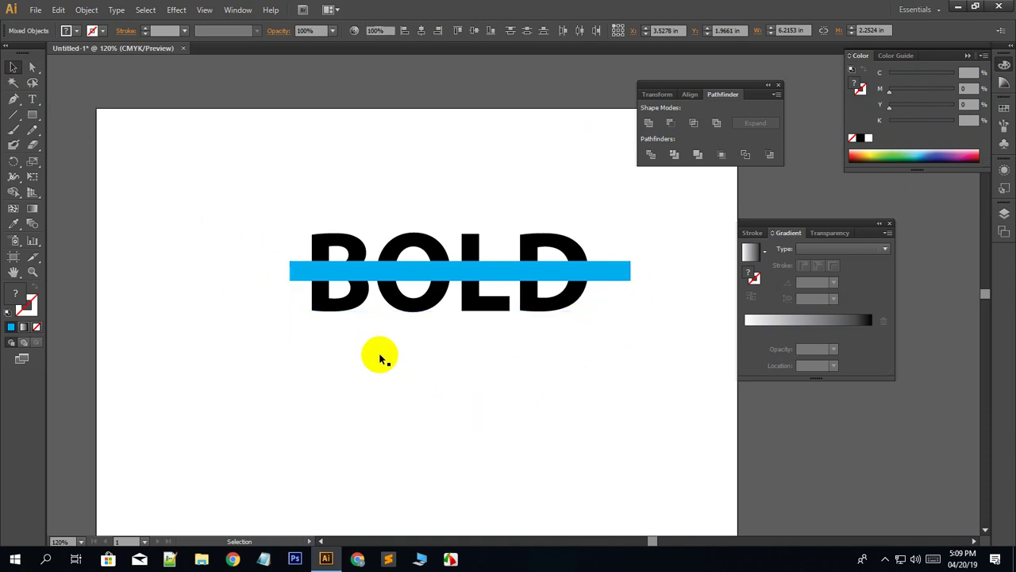
pyautogui.click(344, 248)
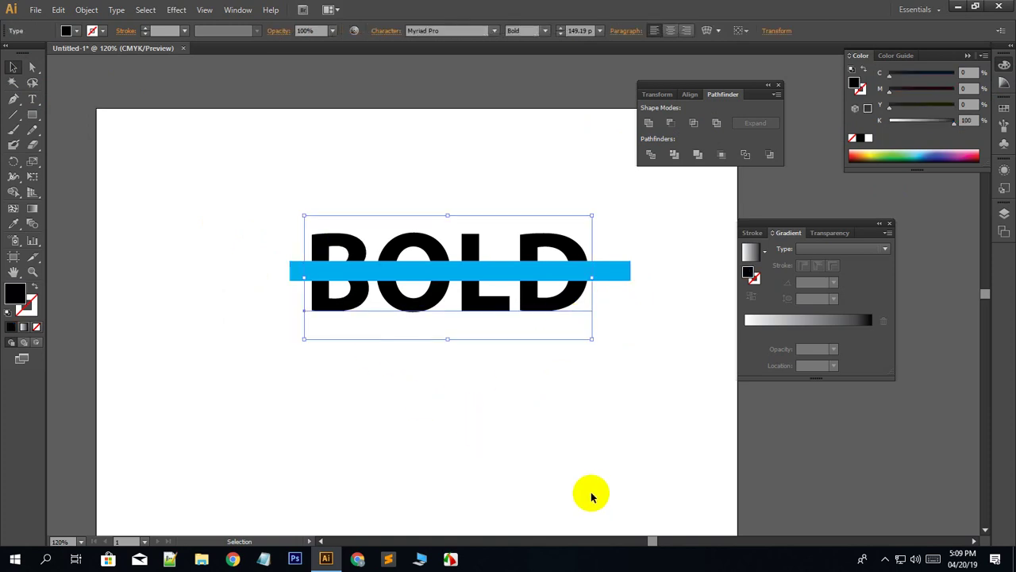
pyautogui.click(115, 10)
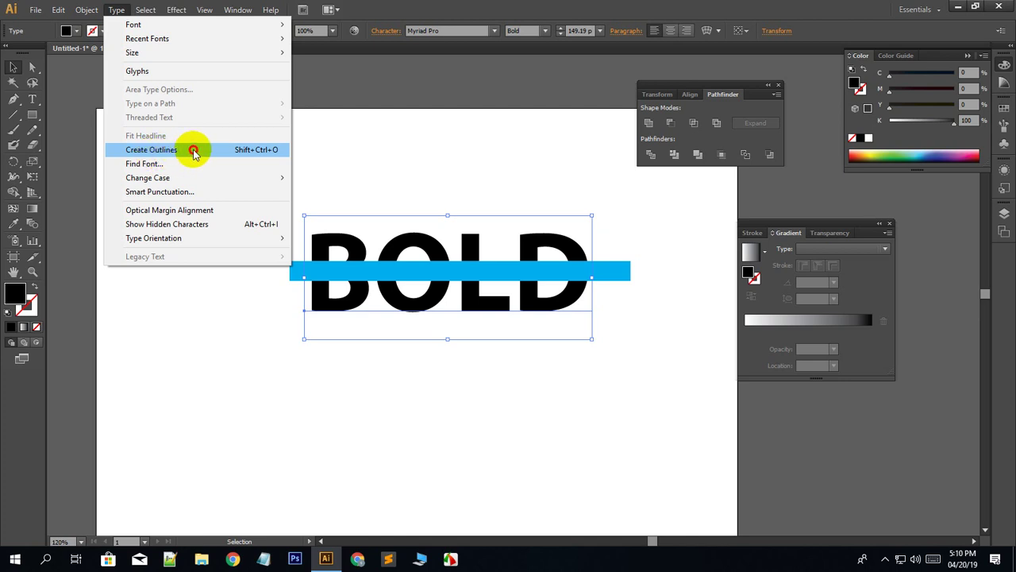
# Outline BOLD, divide it with the cyan bar, and ungroup the resulting pieces.
pyautogui.click(194, 153)
pyautogui.moveTo(226, 173); pyautogui.dragTo(683, 367)
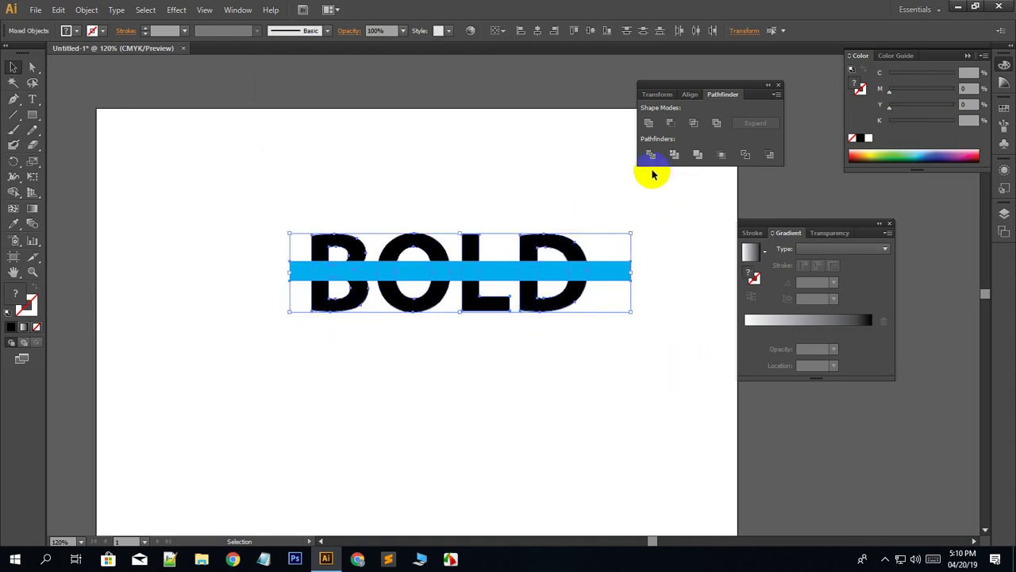
pyautogui.click(651, 156)
pyautogui.rightClick(529, 260)
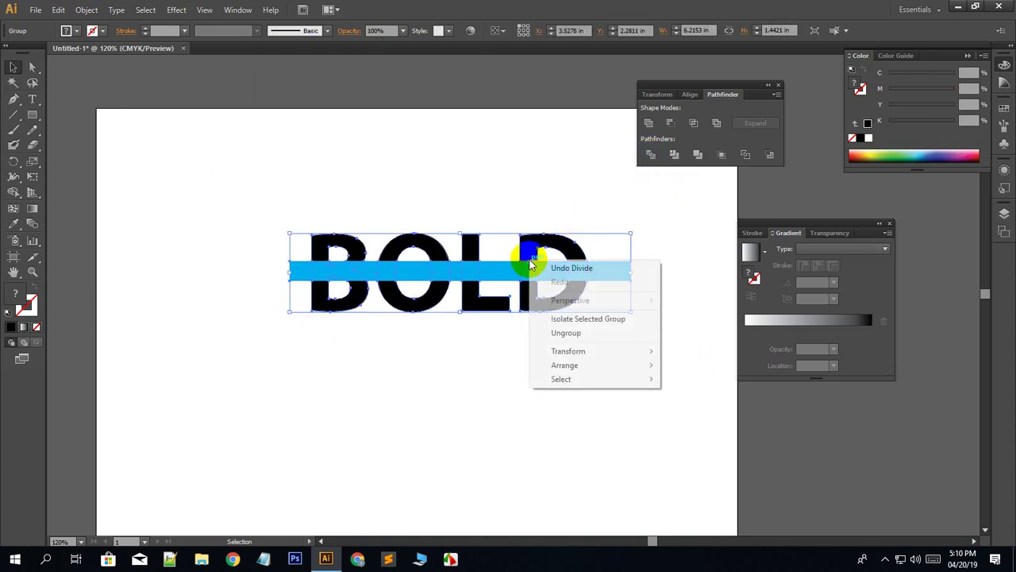
pyautogui.click(590, 333)
pyautogui.click(599, 386)
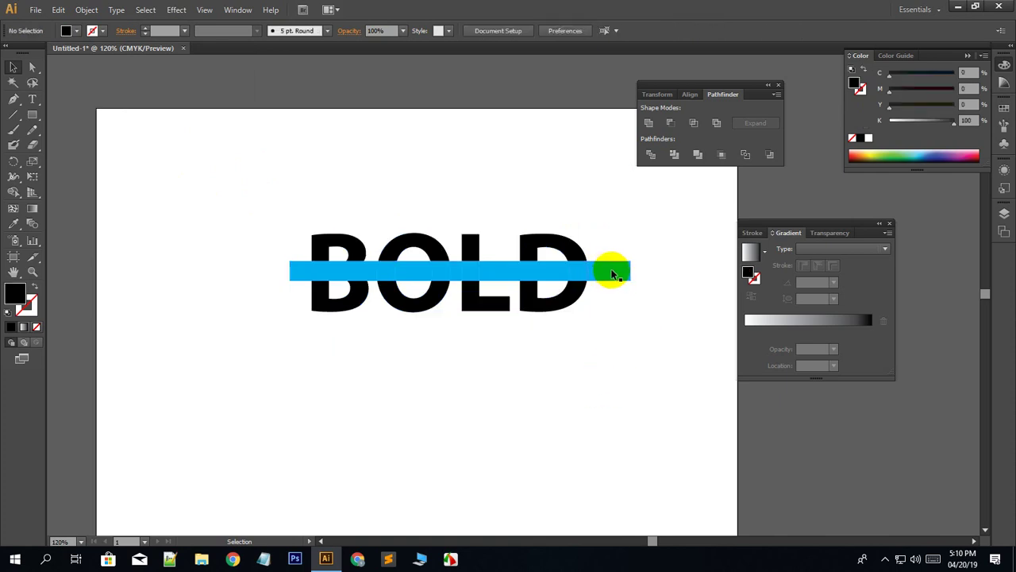
# Delete the stripe pieces right of the D and crossing the L.
pyautogui.click(612, 273)
pyautogui.press('Delete')
pyautogui.click(551, 272)
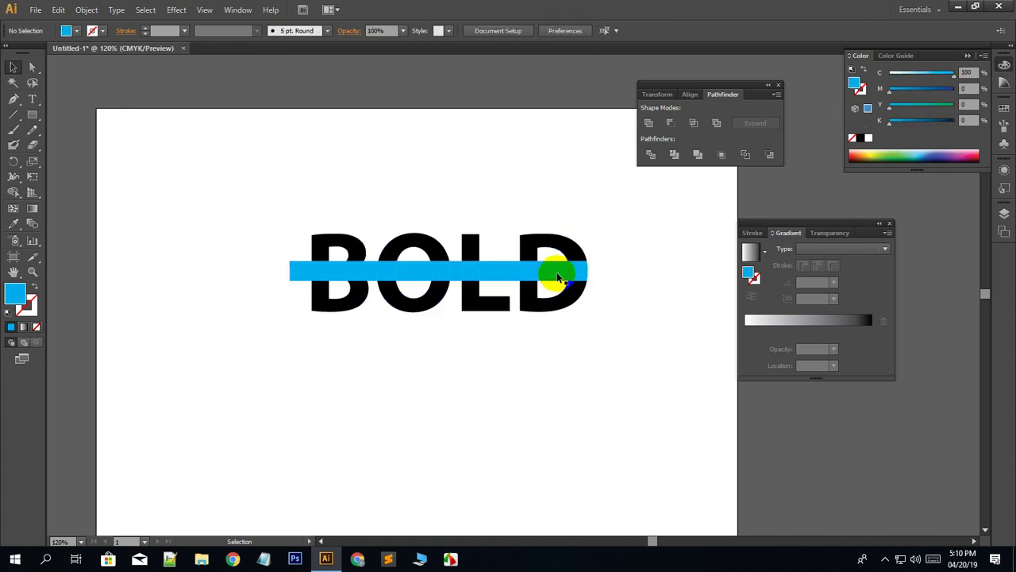
pyautogui.click(499, 274)
pyautogui.press('Delete')
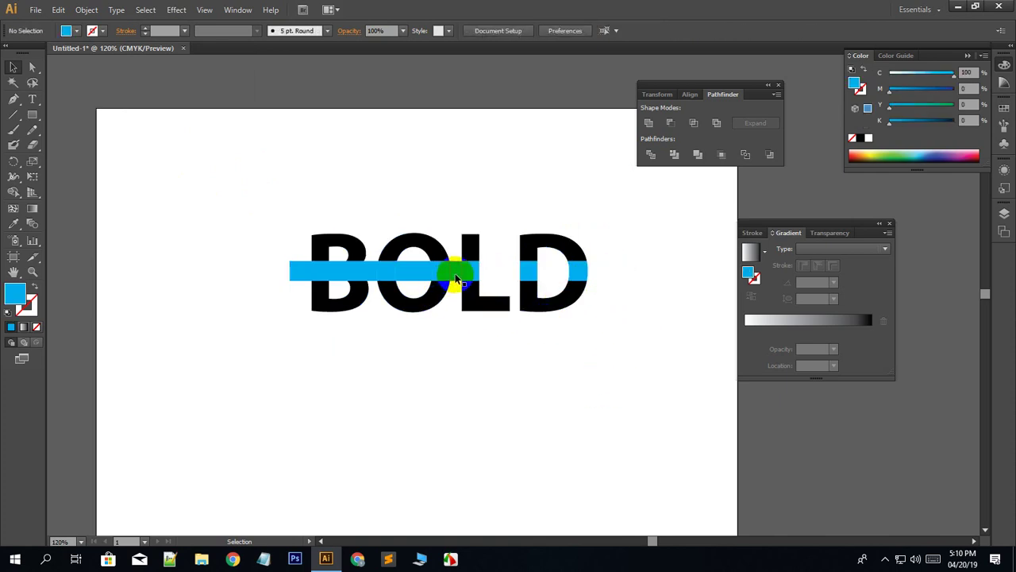
# Delete the stripe pieces left of the B, inside the B and inside the O.
pyautogui.click(370, 268)
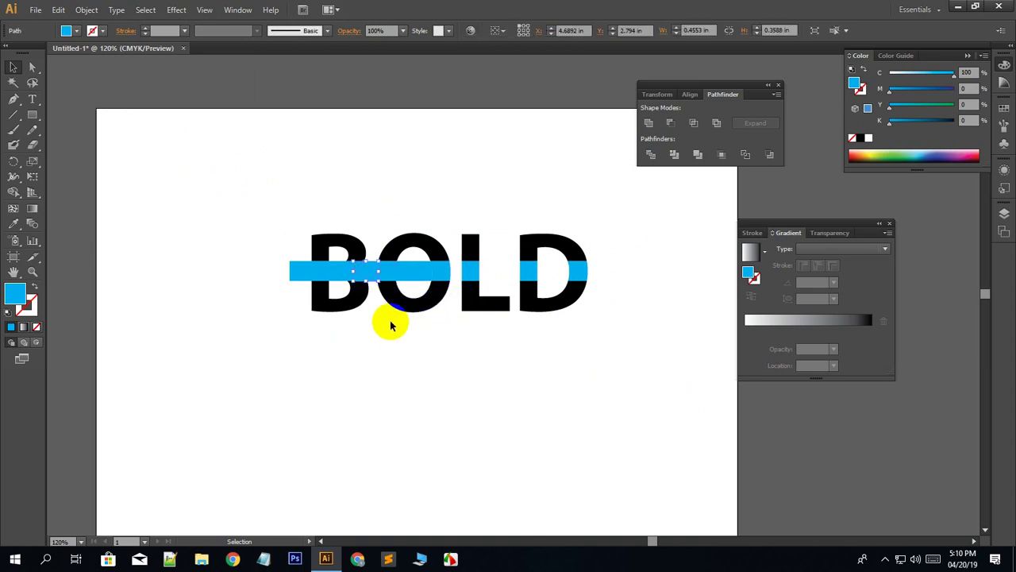
pyautogui.click(390, 321)
pyautogui.click(302, 274)
pyautogui.press('Delete')
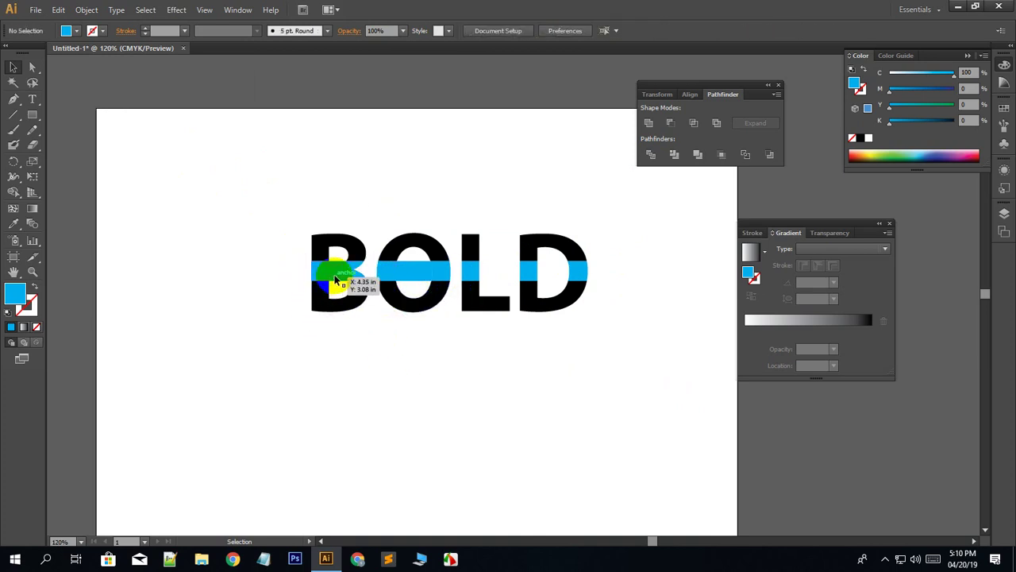
pyautogui.click(336, 281)
pyautogui.press('Delete')
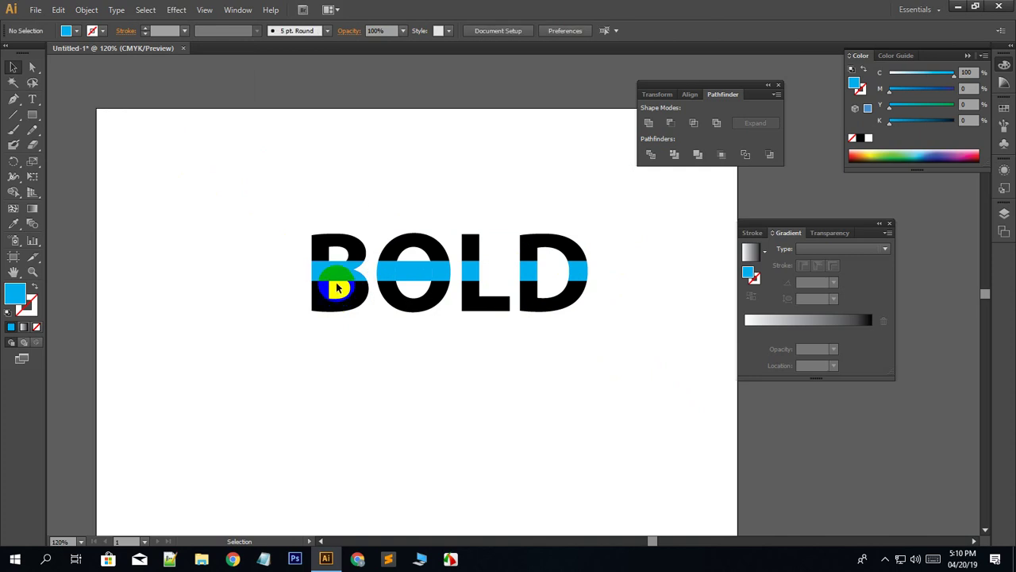
pyautogui.click(336, 284)
pyautogui.click(500, 389)
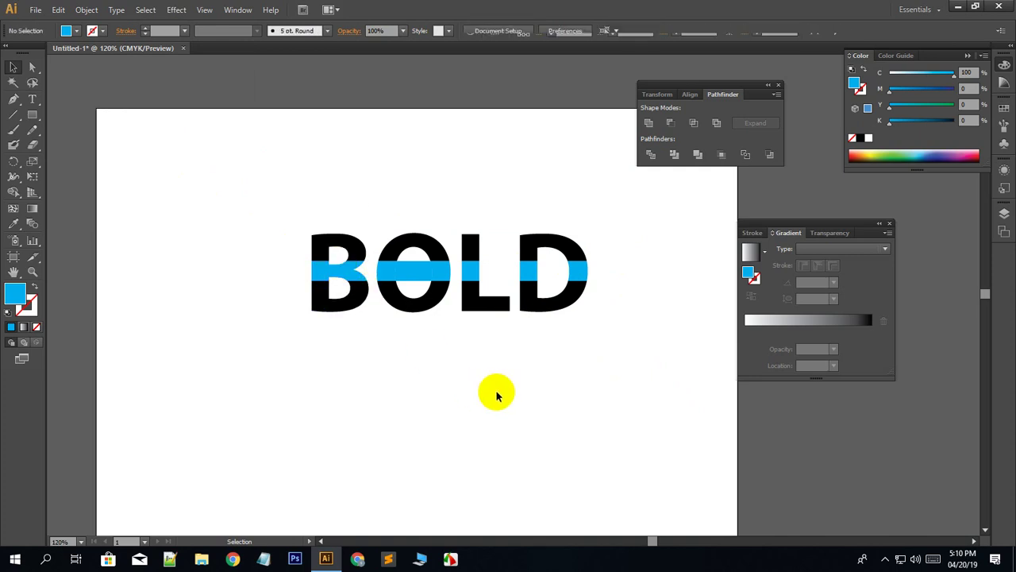
pyautogui.click(413, 274)
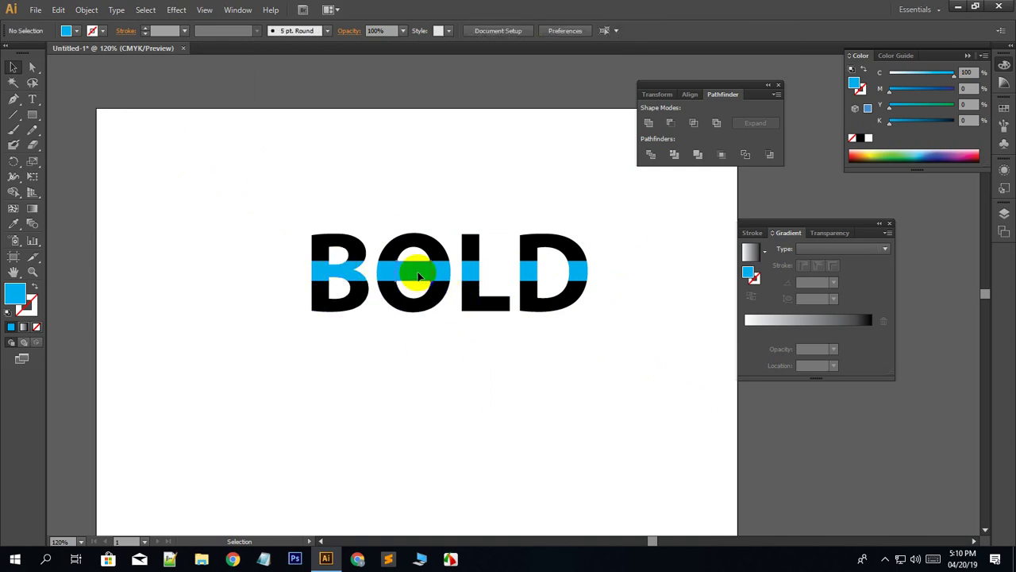
pyautogui.press('Delete')
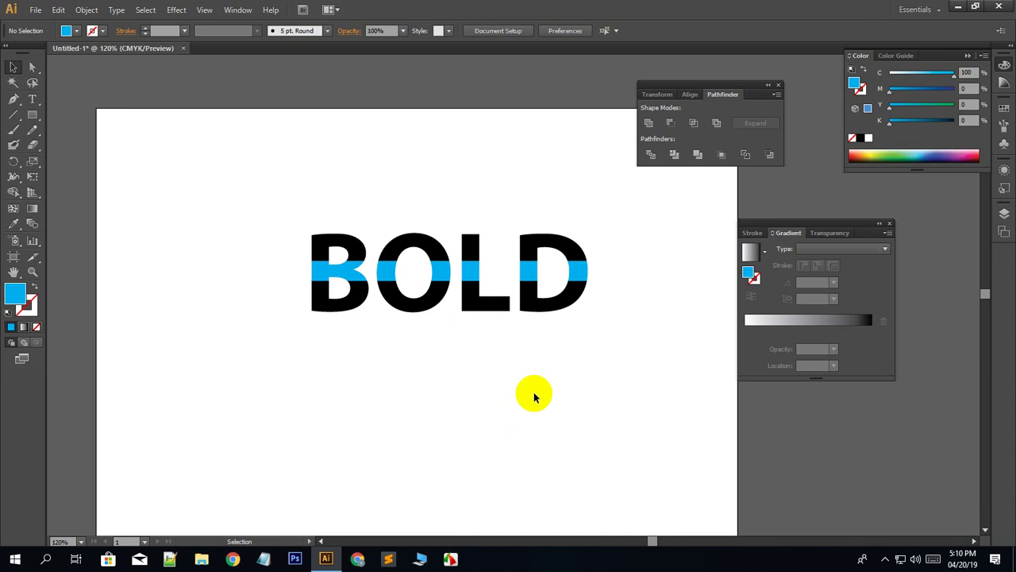
# Delete the striped artwork and type a new BOLD word on the artboard.
pyautogui.moveTo(291, 202)
pyautogui.mouseDown()
pyautogui.moveTo(620, 370)
pyautogui.moveTo(621, 395)
pyautogui.mouseUp()
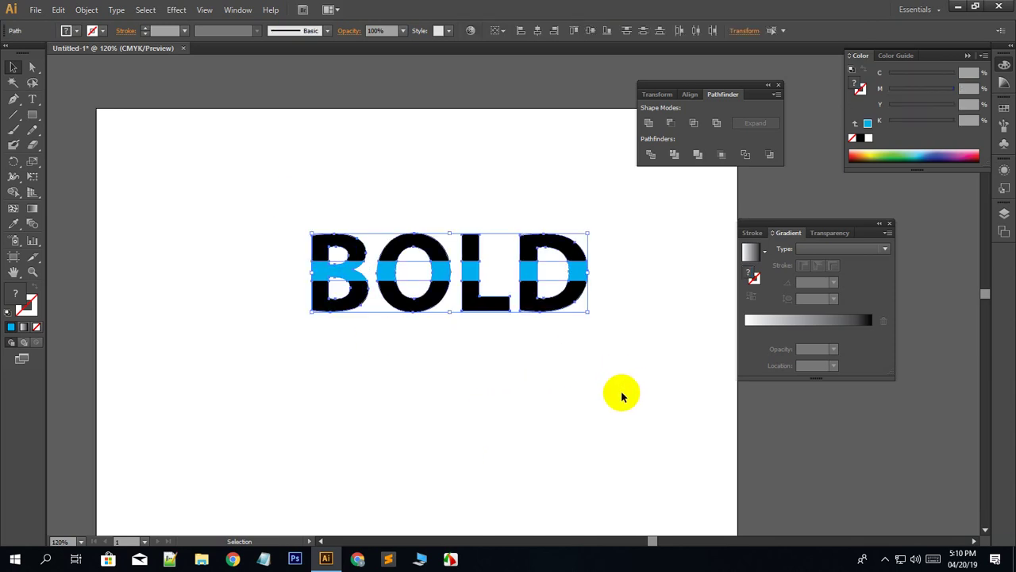
pyautogui.press('Delete')
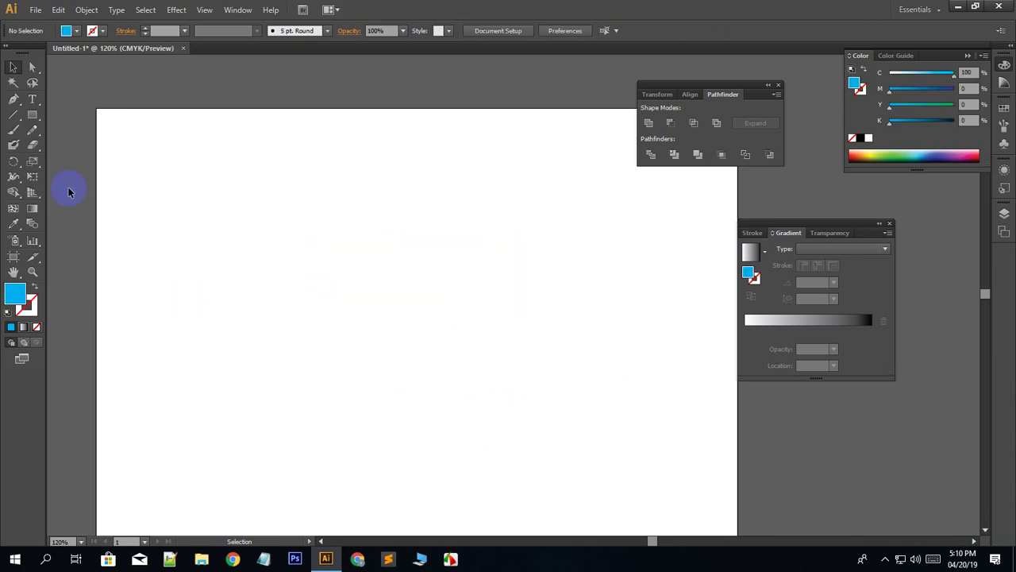
pyautogui.click(33, 101)
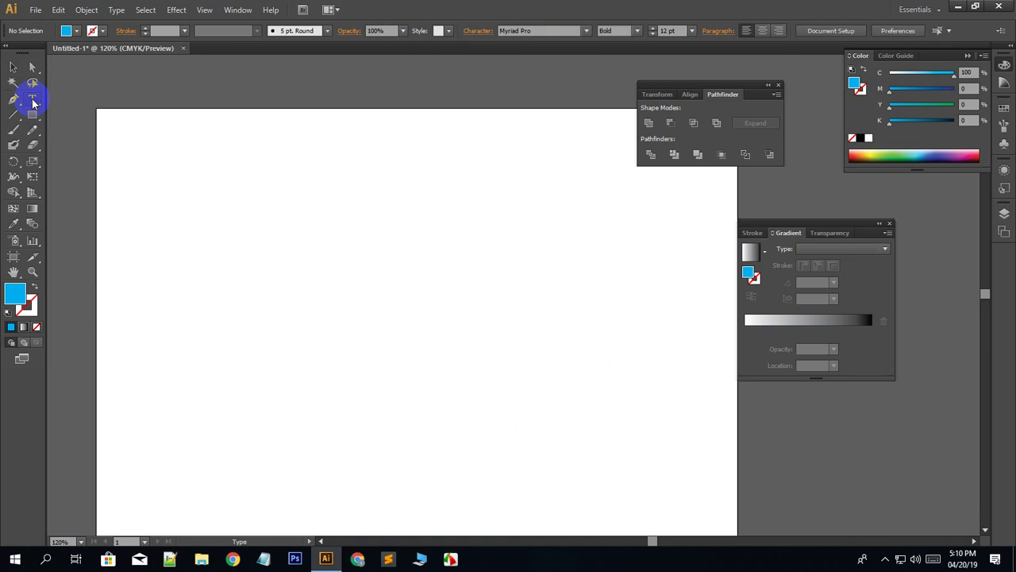
pyautogui.click(284, 294)
pyautogui.write('BOLD')
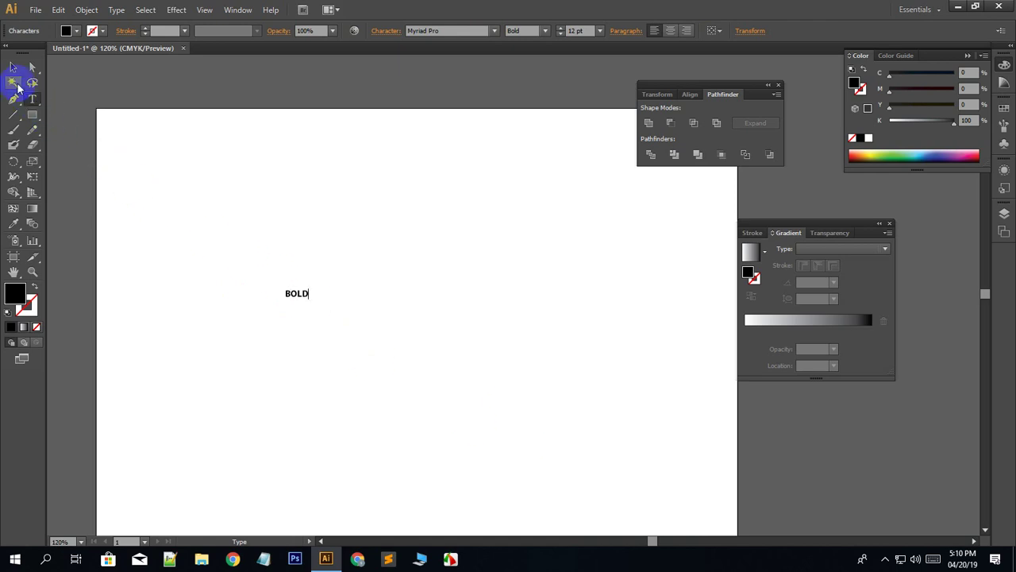
pyautogui.click(14, 67)
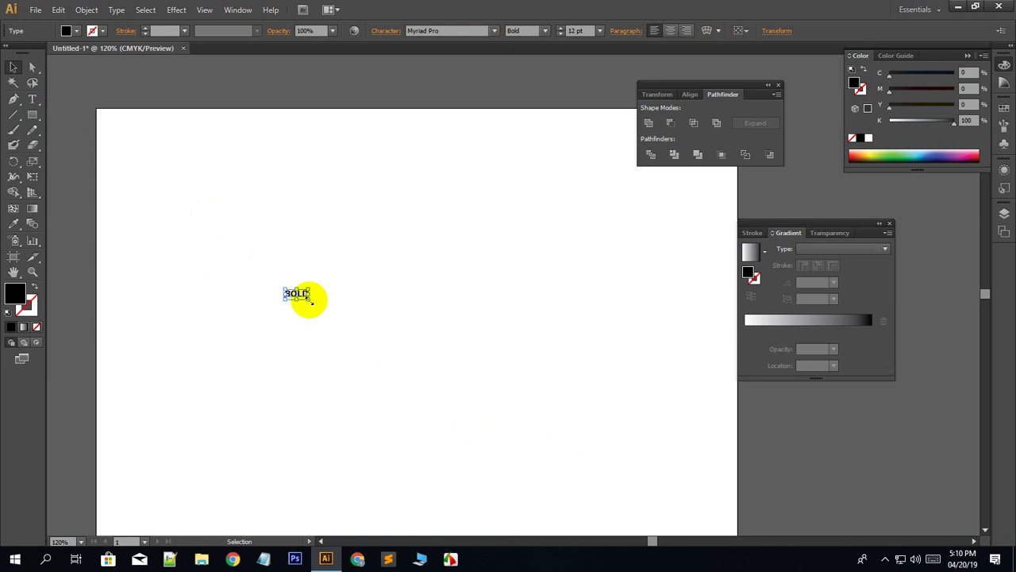
# Enlarge BOLD to 177 pt, reposition it, and convert it to outlines.
pyautogui.moveTo(309, 299); pyautogui.dragTo(626, 436)
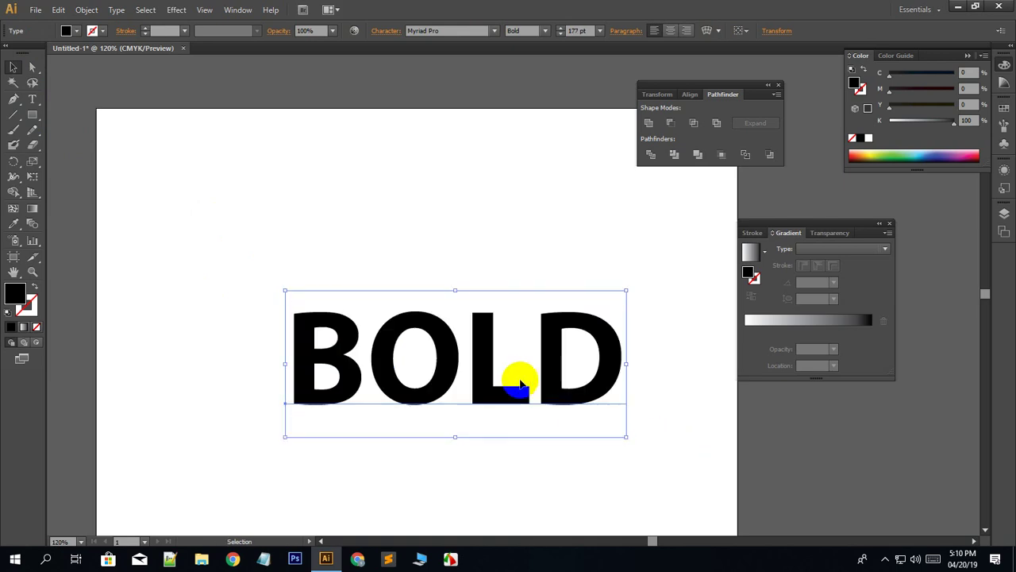
pyautogui.moveTo(523, 400); pyautogui.dragTo(473, 352)
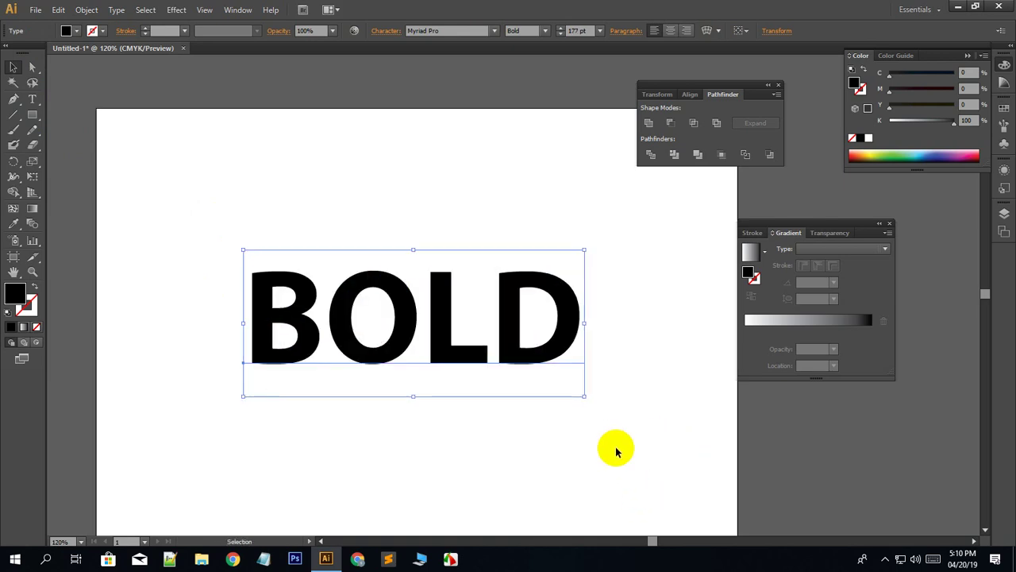
pyautogui.press('a')
pyautogui.hotkey('ctrl', 'shift', 'o')
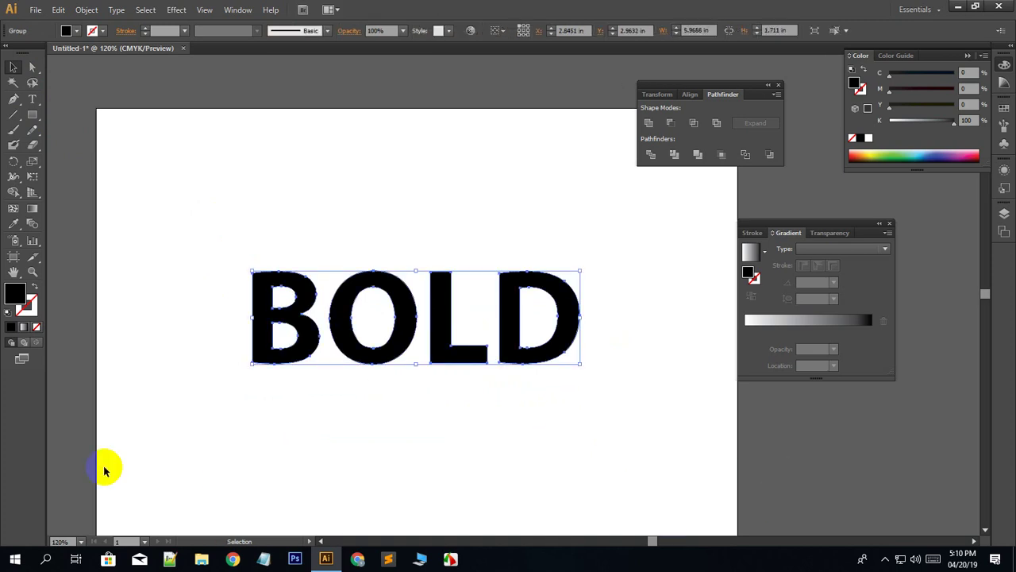
# Draw a bar across BOLD filled red (M100 Y100), then select it together with the letters.
pyautogui.click(270, 225)
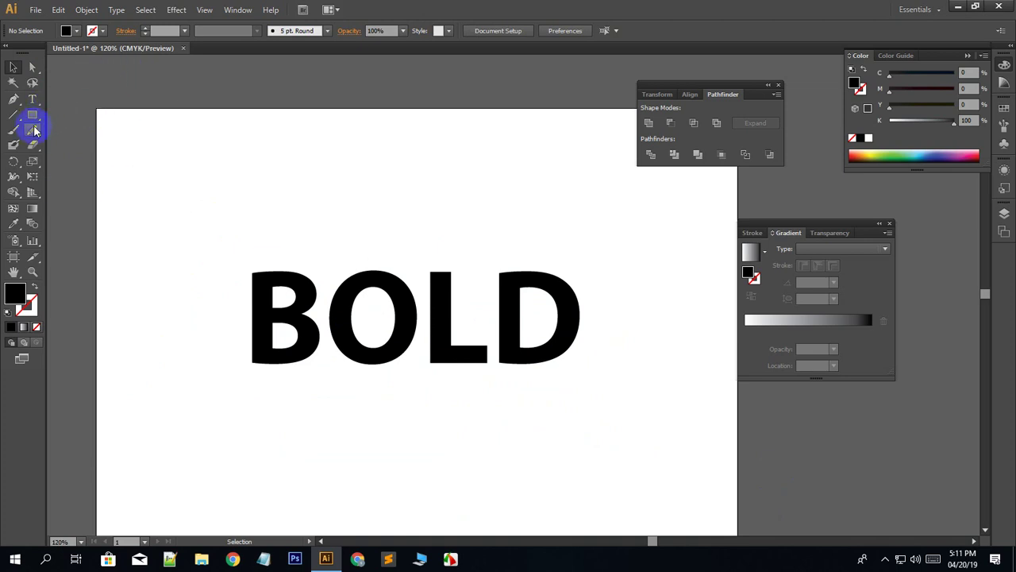
pyautogui.click(33, 116)
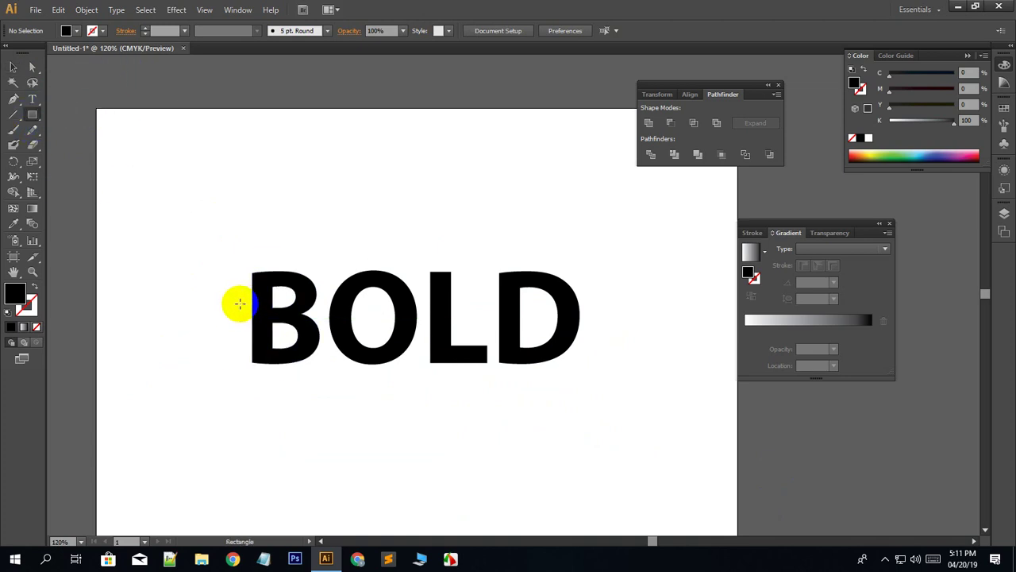
pyautogui.moveTo(239, 303)
pyautogui.mouseDown()
pyautogui.moveTo(489, 340)
pyautogui.moveTo(604, 326)
pyautogui.mouseUp()
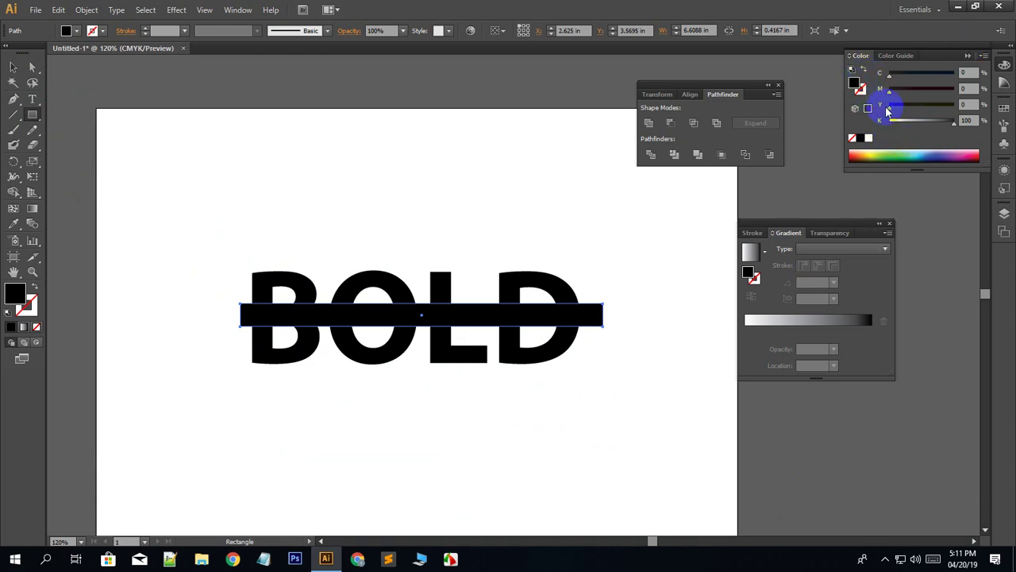
pyautogui.moveTo(954, 121)
pyautogui.mouseDown()
pyautogui.moveTo(883, 134)
pyautogui.moveTo(1000, 111)
pyautogui.mouseUp()
pyautogui.moveTo(889, 88); pyautogui.dragTo(1002, 89)
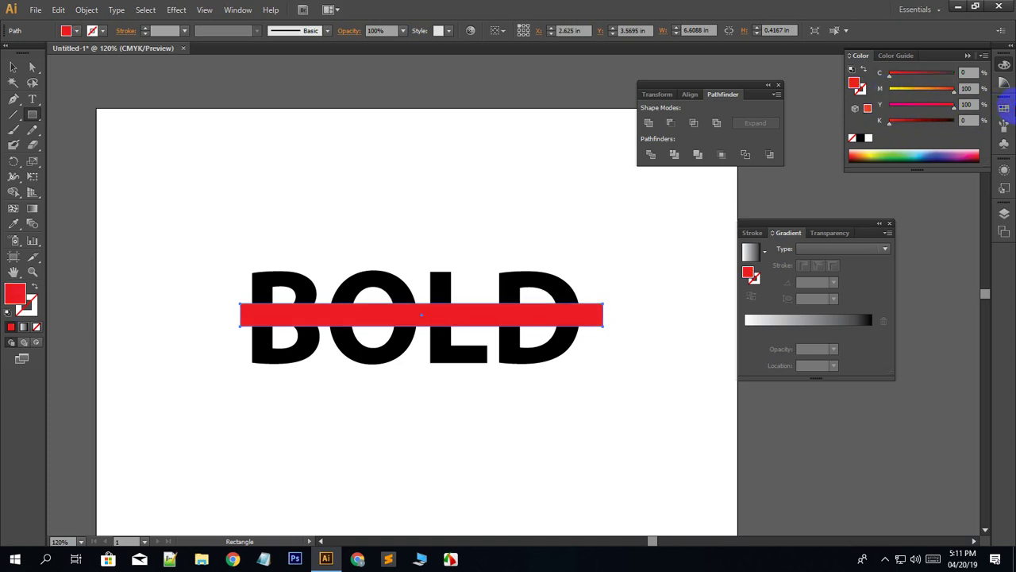
pyautogui.click(13, 67)
pyautogui.click(177, 209)
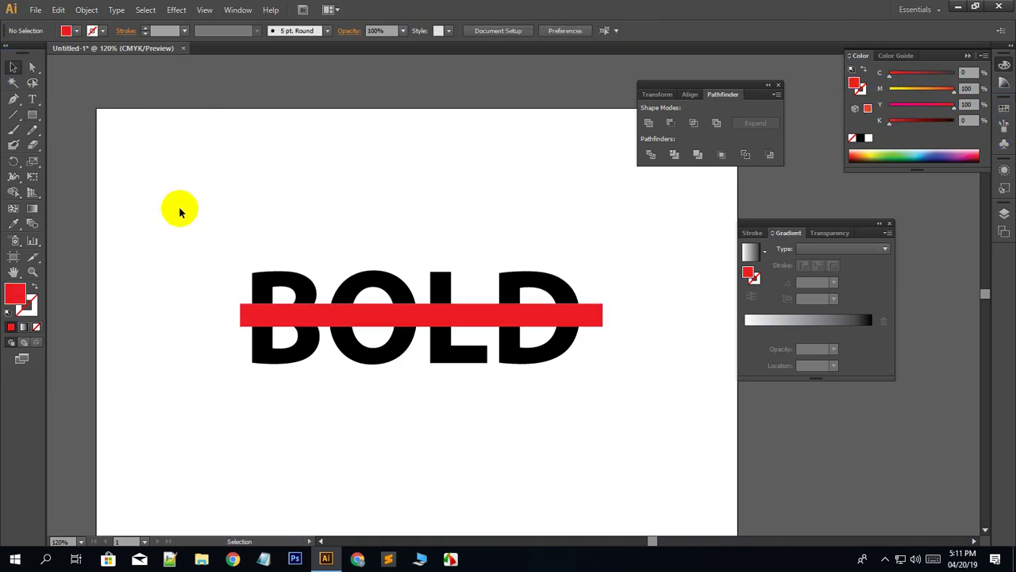
pyautogui.moveTo(199, 218); pyautogui.dragTo(618, 457)
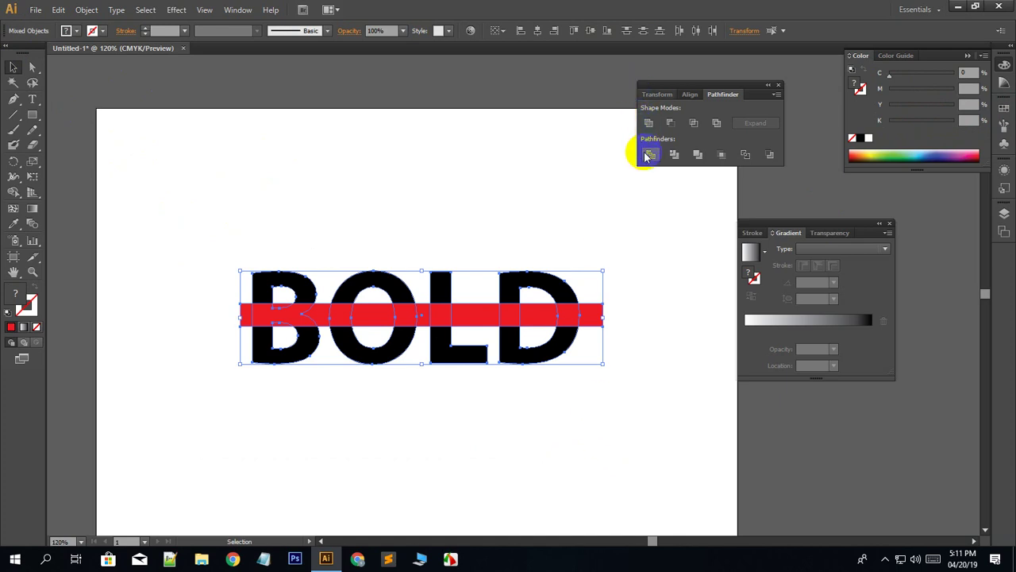
# Divide the letters and red bar into pieces and ungroup them.
pyautogui.click(719, 98)
pyautogui.click(652, 156)
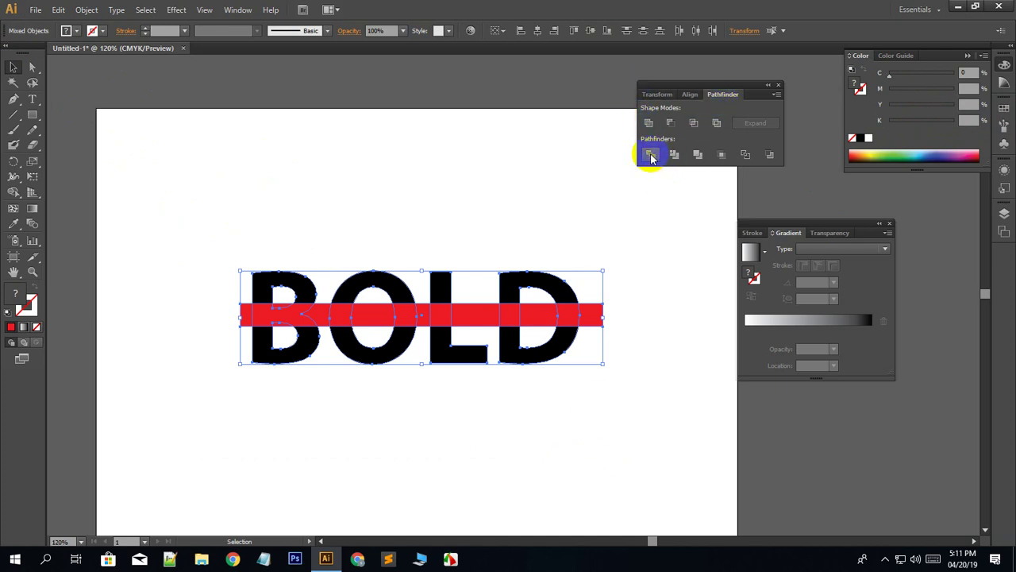
pyautogui.click(274, 288)
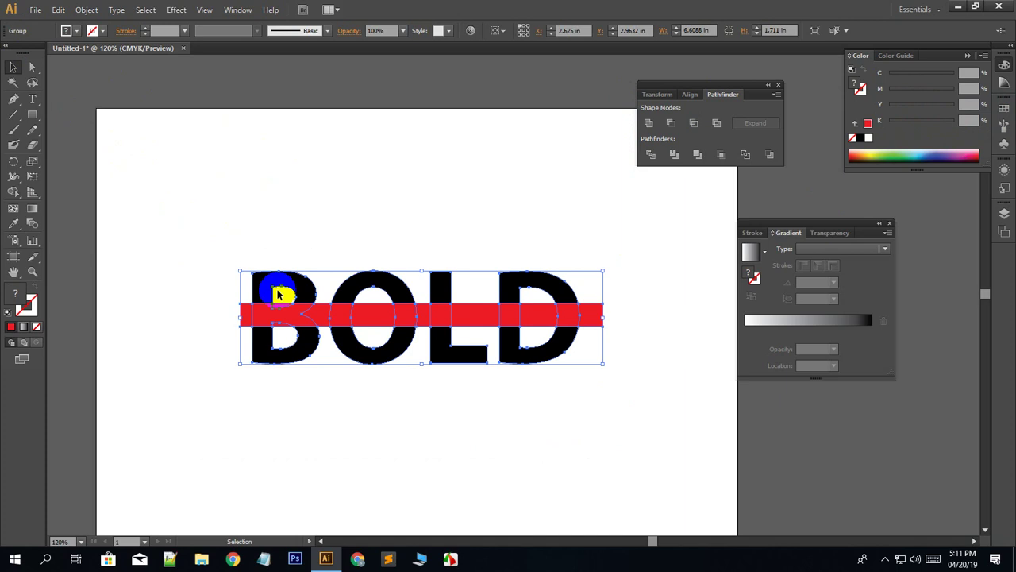
pyautogui.rightClick(323, 321)
pyautogui.click(379, 393)
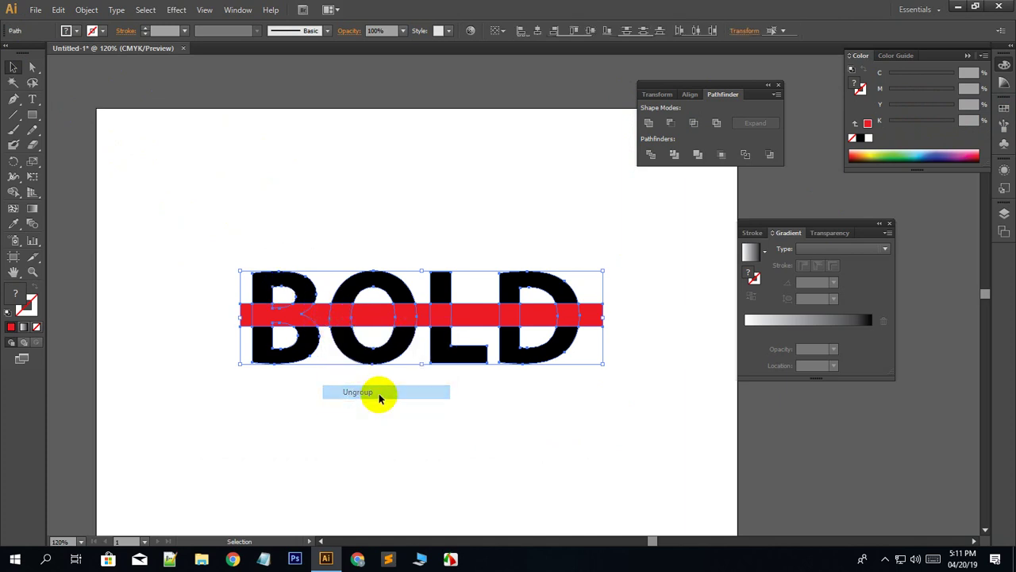
pyautogui.click(344, 412)
# Move the bar's left-end piece onto the B and delete two red pieces around the O.
pyautogui.click(246, 316)
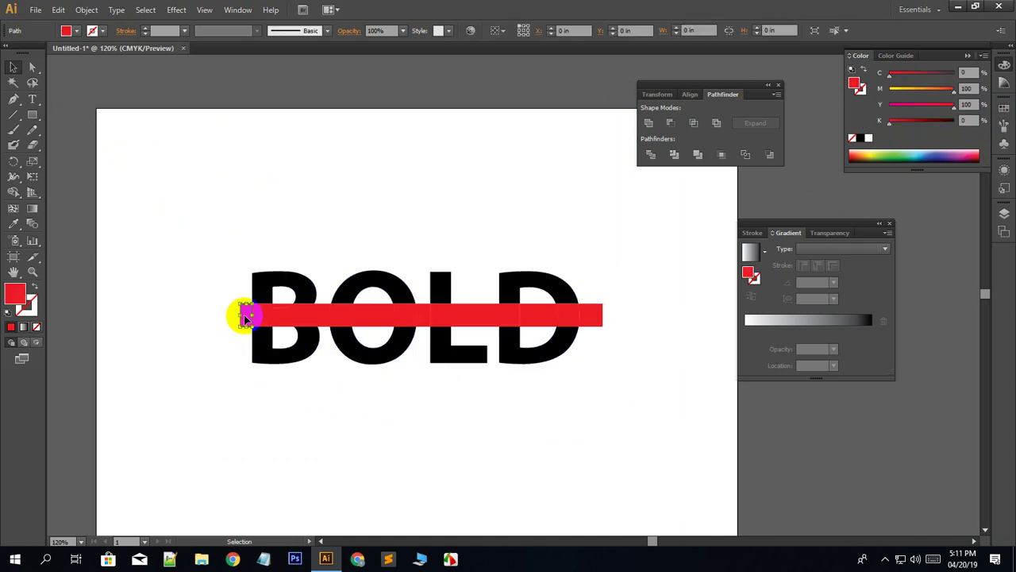
pyautogui.moveTo(249, 319)
pyautogui.mouseDown()
pyautogui.moveTo(280, 333)
pyautogui.moveTo(279, 317)
pyautogui.mouseUp()
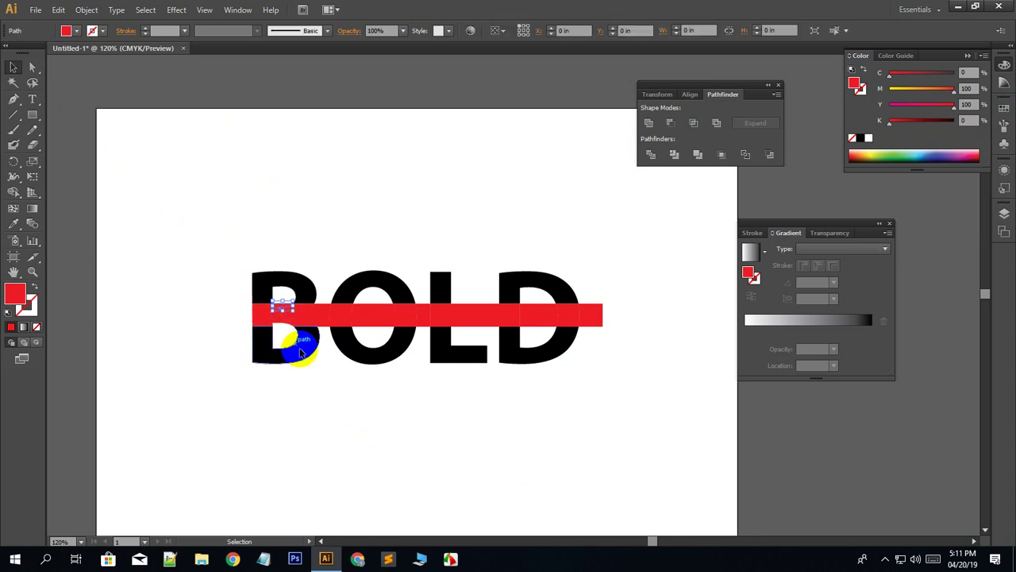
pyautogui.click(291, 340)
pyautogui.click(318, 319)
pyautogui.press('Delete')
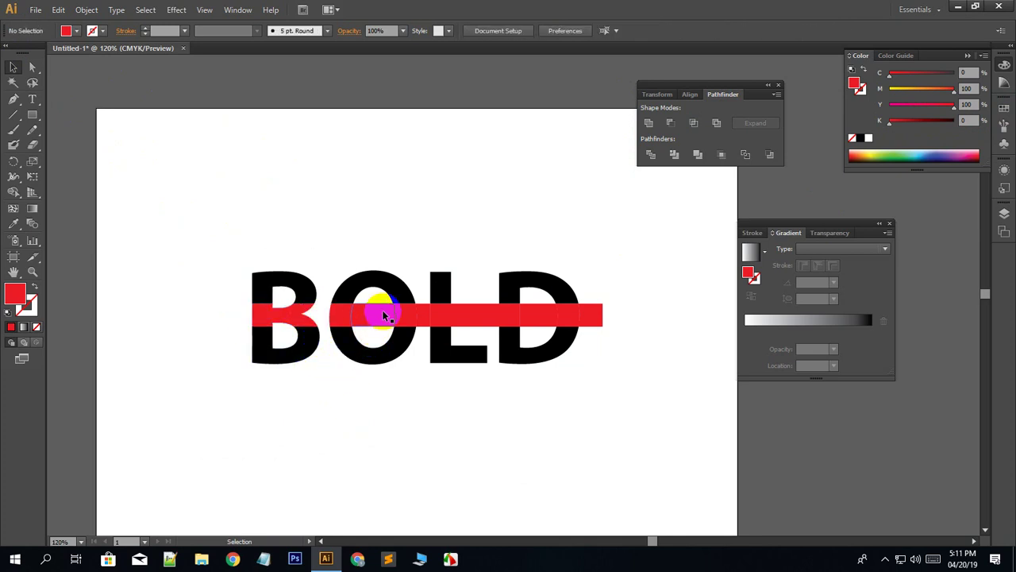
pyautogui.click(381, 312)
pyautogui.press('Delete')
# Delete the red piece inside the D and the piece sticking out past it.
pyautogui.click(413, 318)
pyautogui.click(453, 386)
pyautogui.click(461, 318)
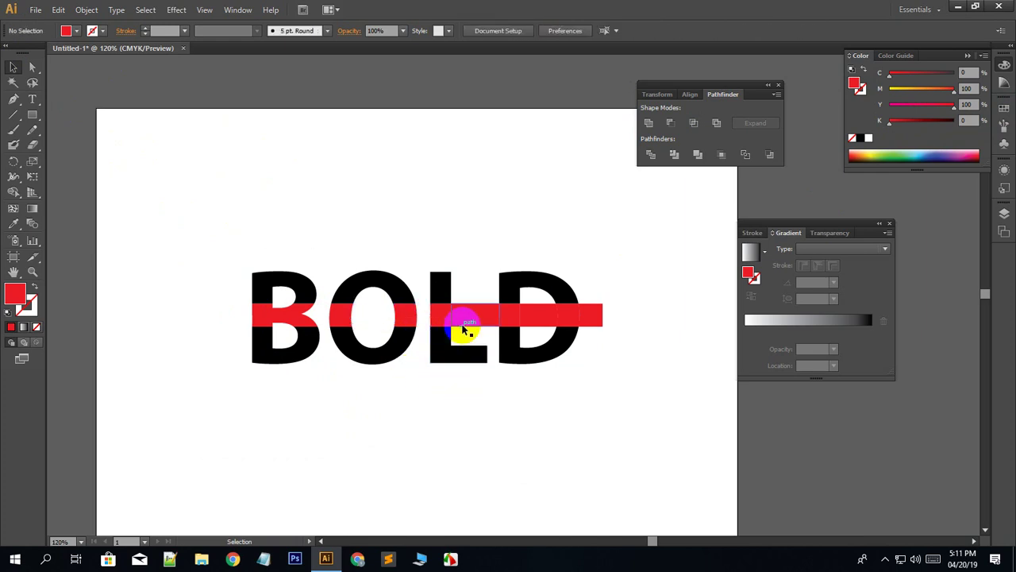
pyautogui.click(508, 400)
pyautogui.click(525, 317)
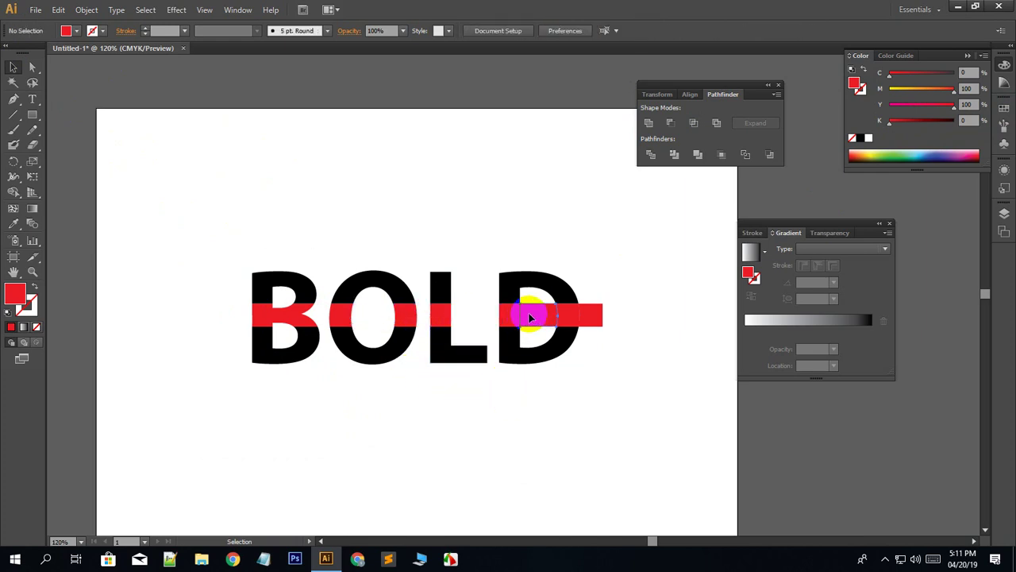
pyautogui.press('Delete')
pyautogui.click(594, 316)
pyautogui.press('Delete')
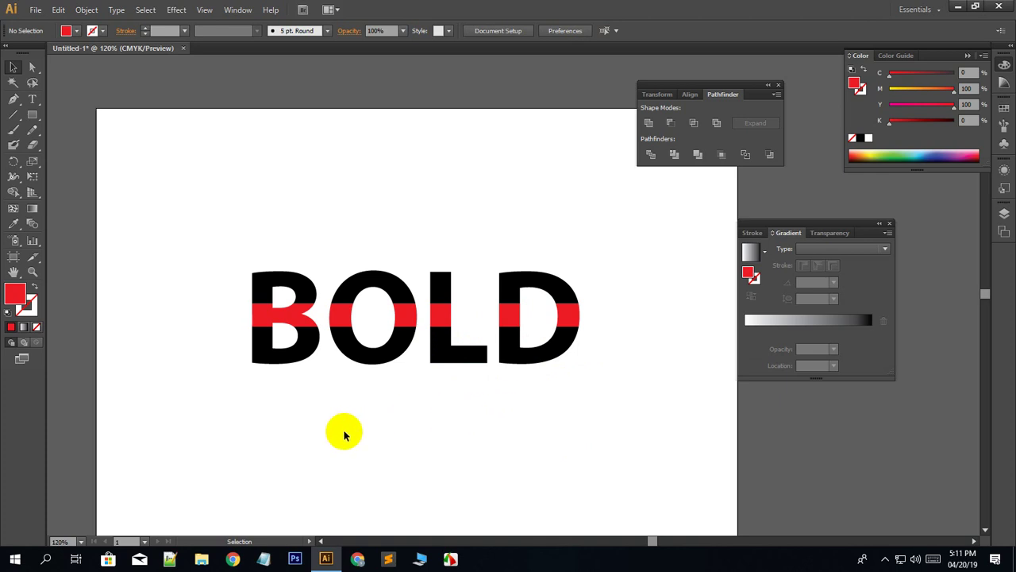
# Group the red bar pieces in the B, O, L and D.
pyautogui.click(280, 315)
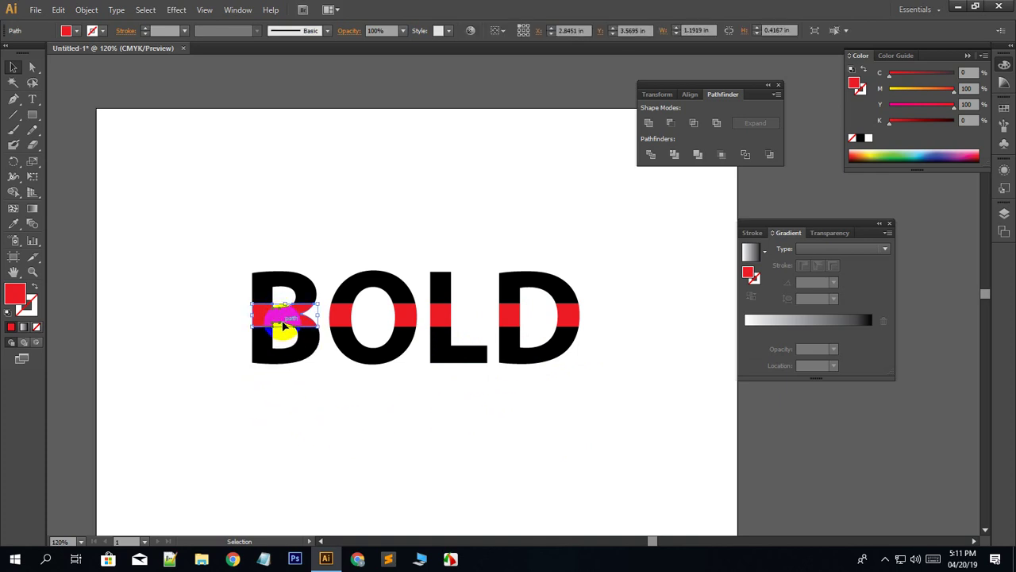
pyautogui.keyDown('shift'); pyautogui.click(338, 316); pyautogui.keyUp('shift')
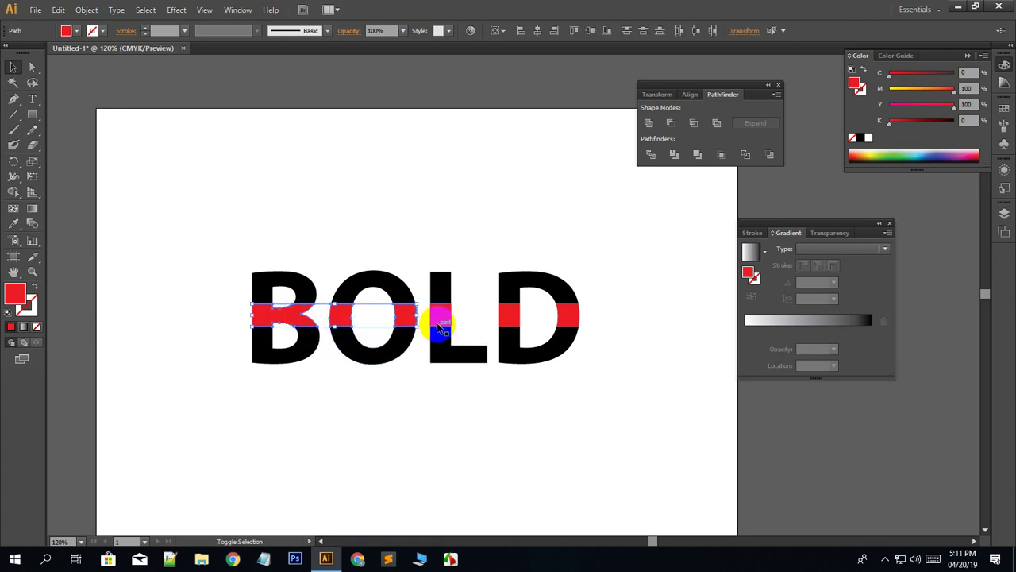
pyautogui.keyDown('shift'); pyautogui.click(440, 322); pyautogui.keyUp('shift')
pyautogui.keyDown('shift'); pyautogui.click(510, 316); pyautogui.keyUp('shift')
pyautogui.keyDown('shift'); pyautogui.click(571, 319); pyautogui.keyUp('shift')
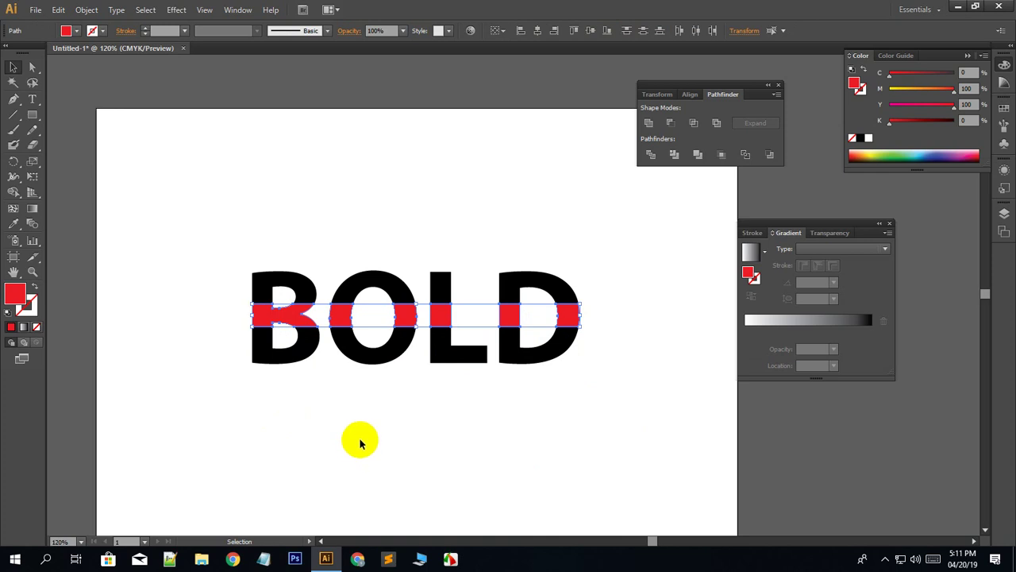
pyautogui.keyDown('shift'); pyautogui.click(410, 340); pyautogui.keyUp('shift')
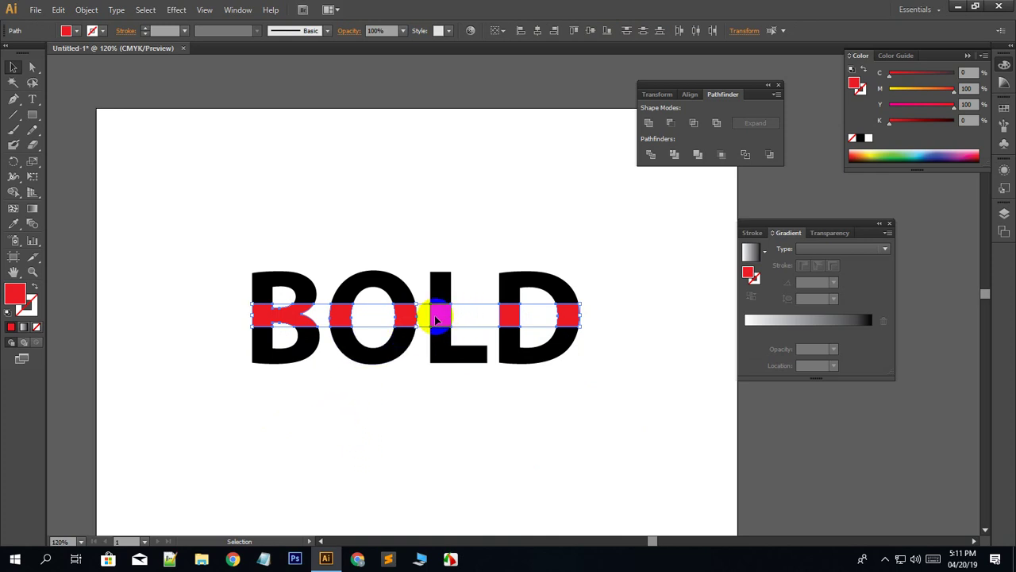
pyautogui.rightClick(439, 310)
pyautogui.click(476, 370)
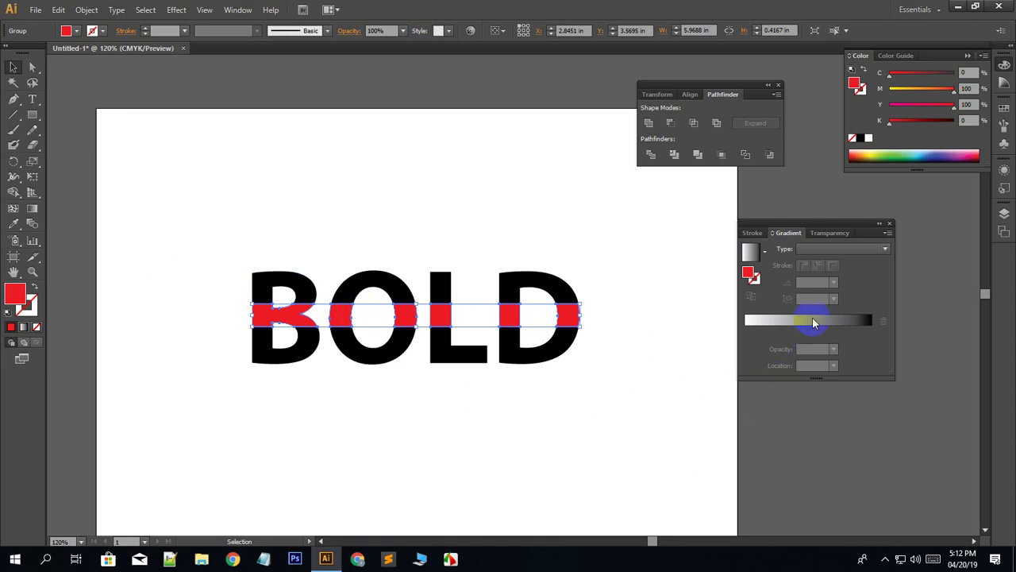
# Apply a linear gradient to the bars and set its end stop to CMYK green.
pyautogui.click(225, 8)
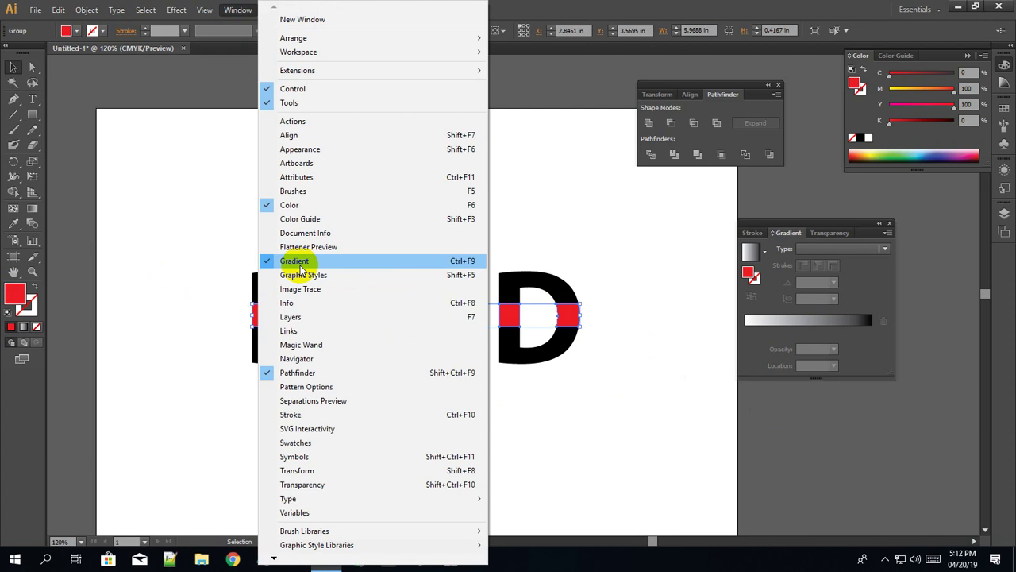
pyautogui.click(819, 323)
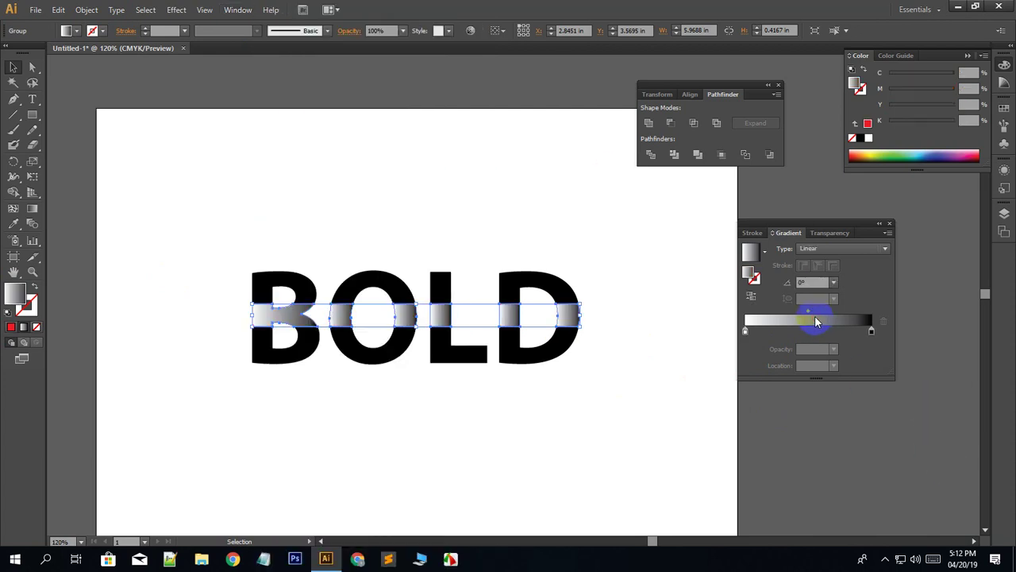
pyautogui.click(872, 332)
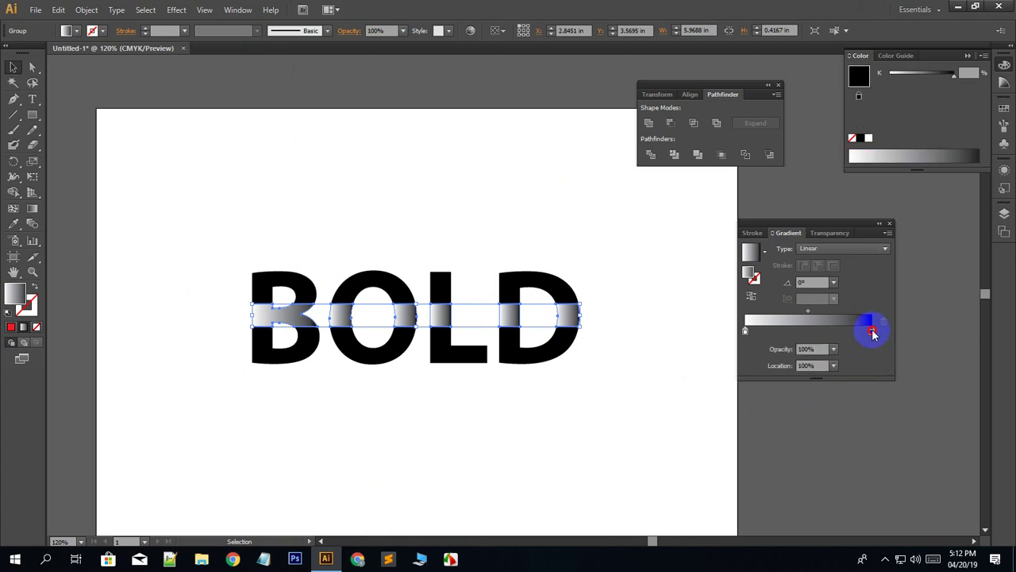
pyautogui.doubleClick(871, 332)
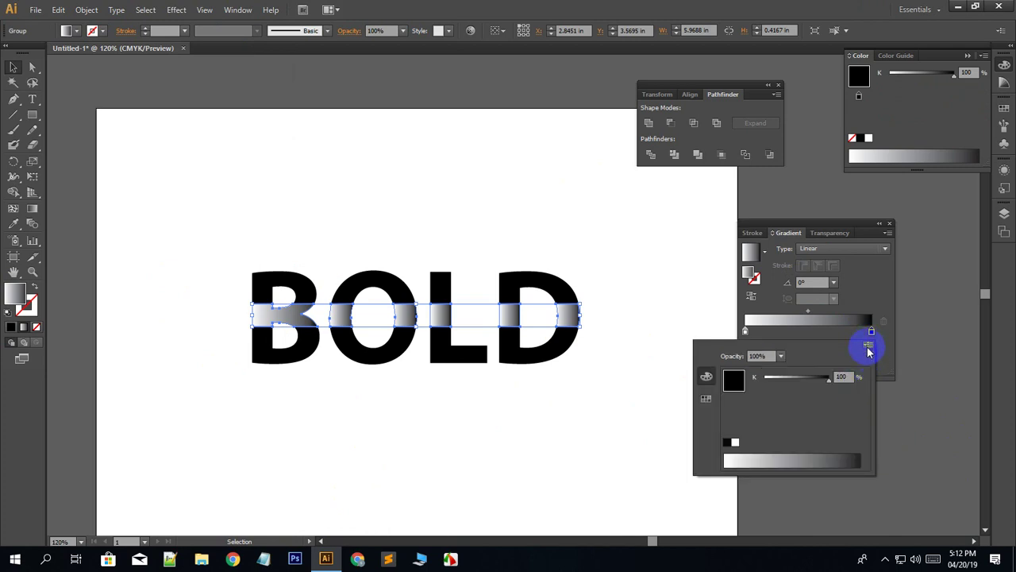
pyautogui.click(868, 347)
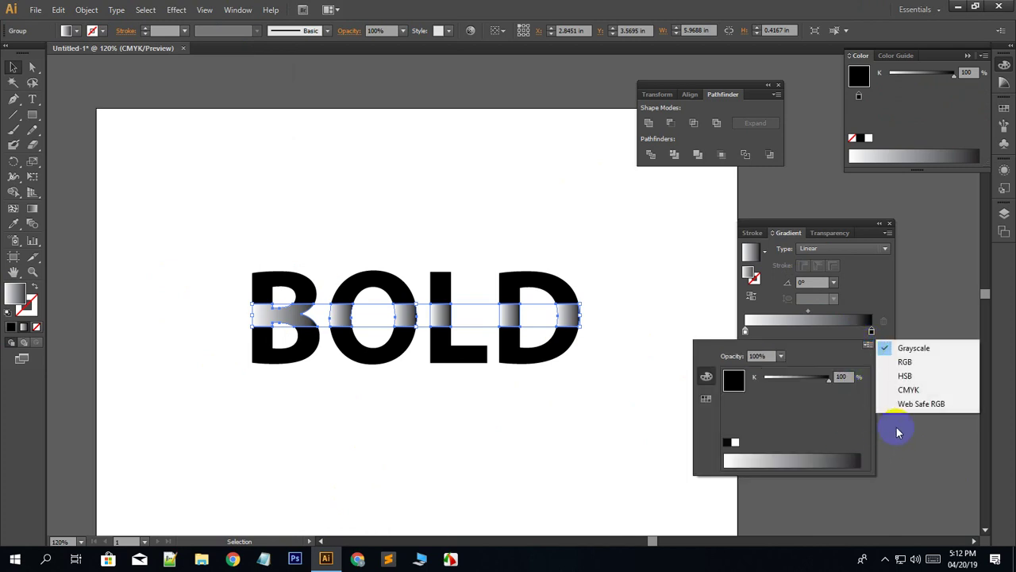
pyautogui.click(912, 390)
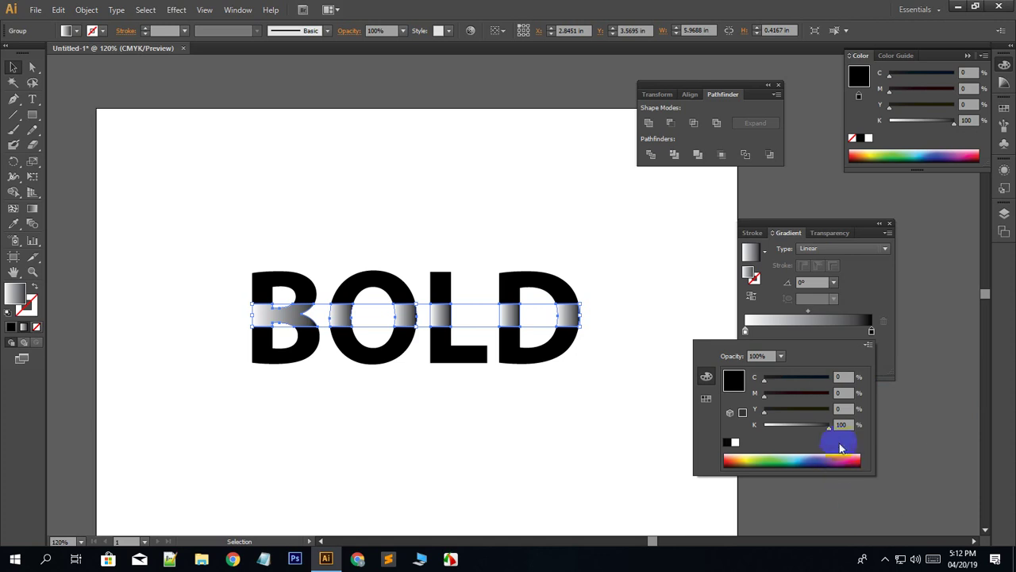
pyautogui.moveTo(828, 427)
pyautogui.mouseDown()
pyautogui.moveTo(761, 425)
pyautogui.moveTo(857, 410)
pyautogui.mouseUp()
pyautogui.moveTo(764, 378); pyautogui.dragTo(885, 385)
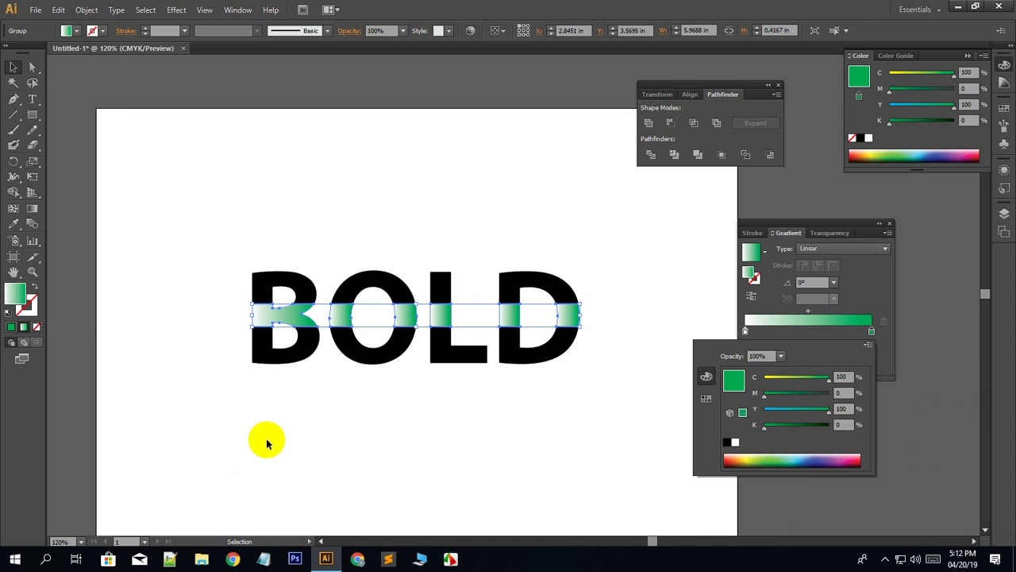
# Set the gradient's left stop to CMYK cyan.
pyautogui.click(759, 333)
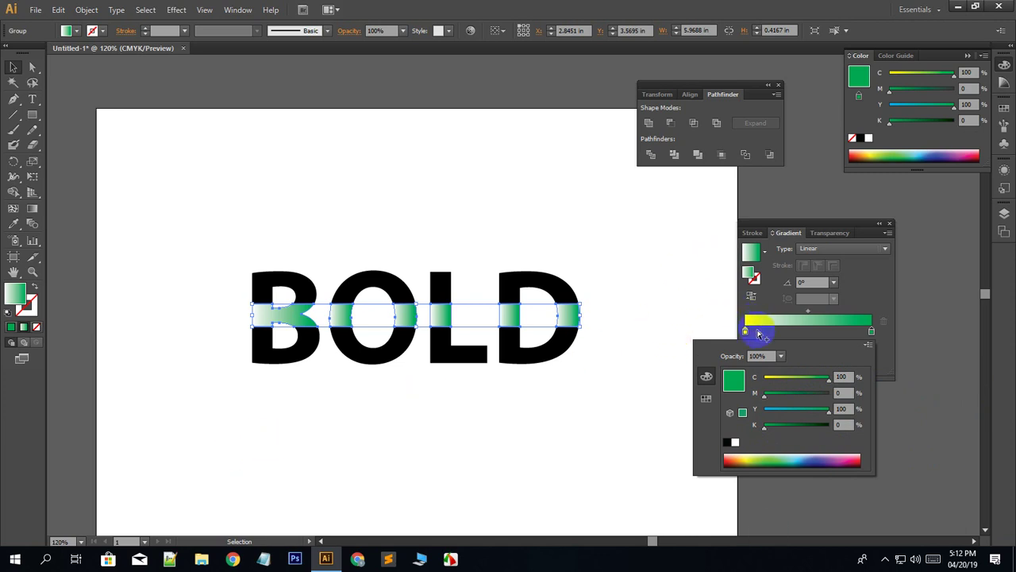
pyautogui.doubleClick(745, 332)
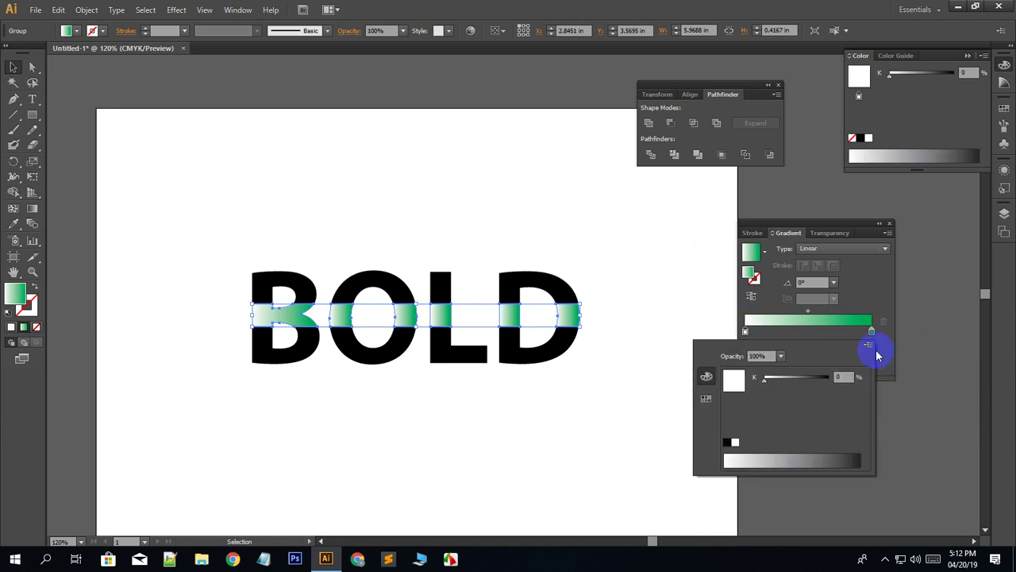
pyautogui.click(868, 345)
pyautogui.click(908, 389)
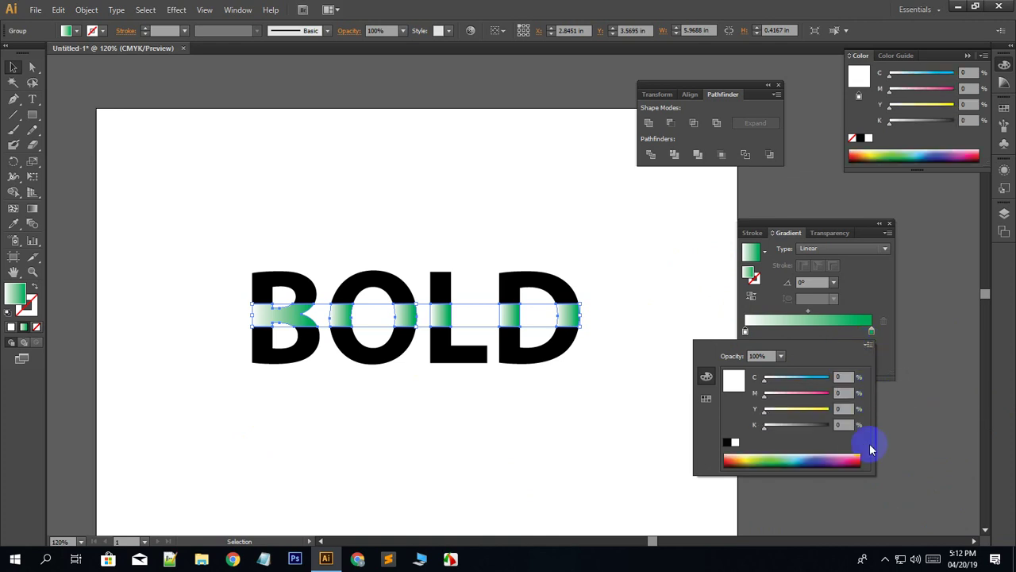
pyautogui.moveTo(765, 379); pyautogui.dragTo(833, 380)
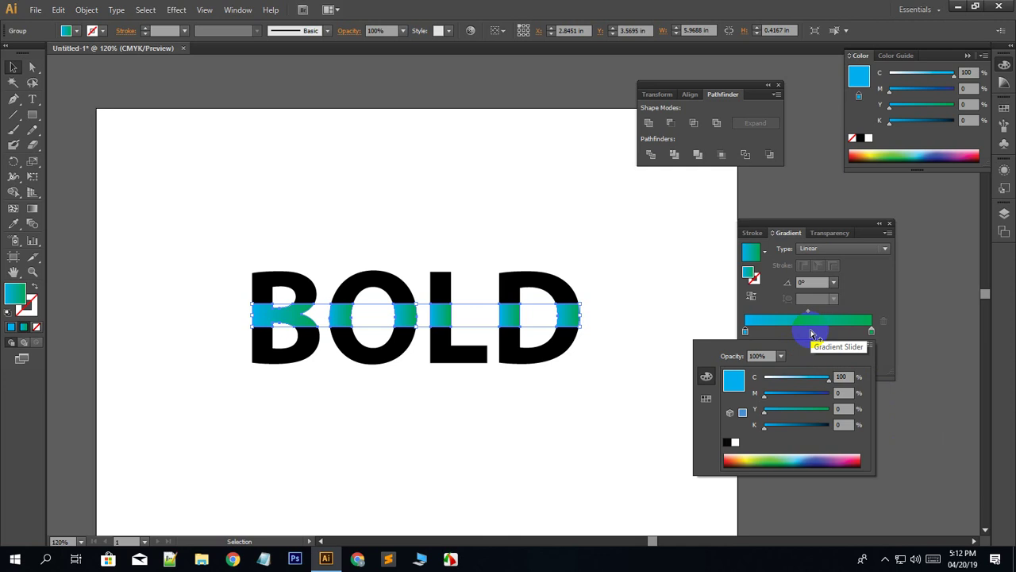
# Add a cyan stop mid-gradient, then add and position a pink stop.
pyautogui.press('Escape')
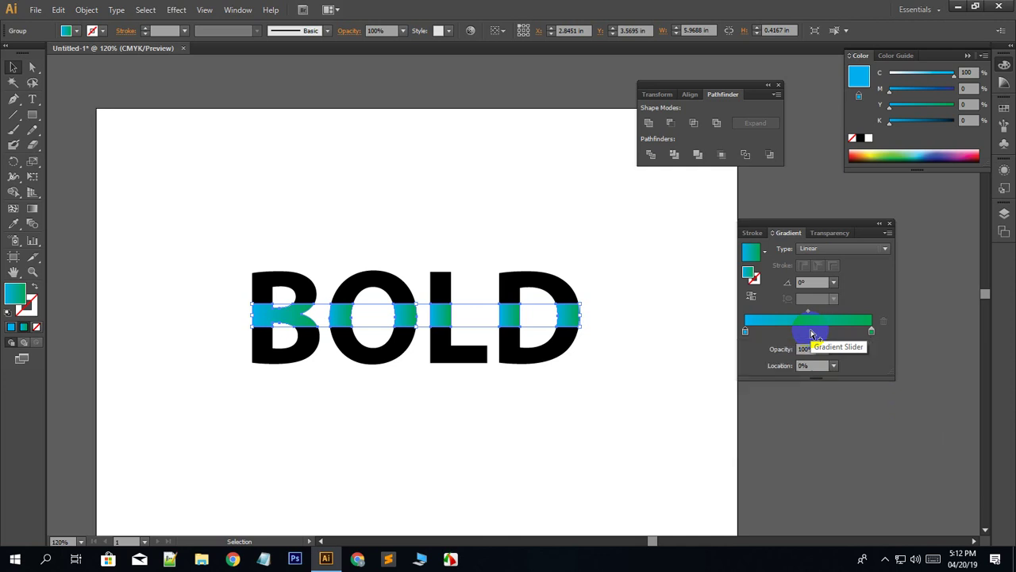
pyautogui.click(811, 331)
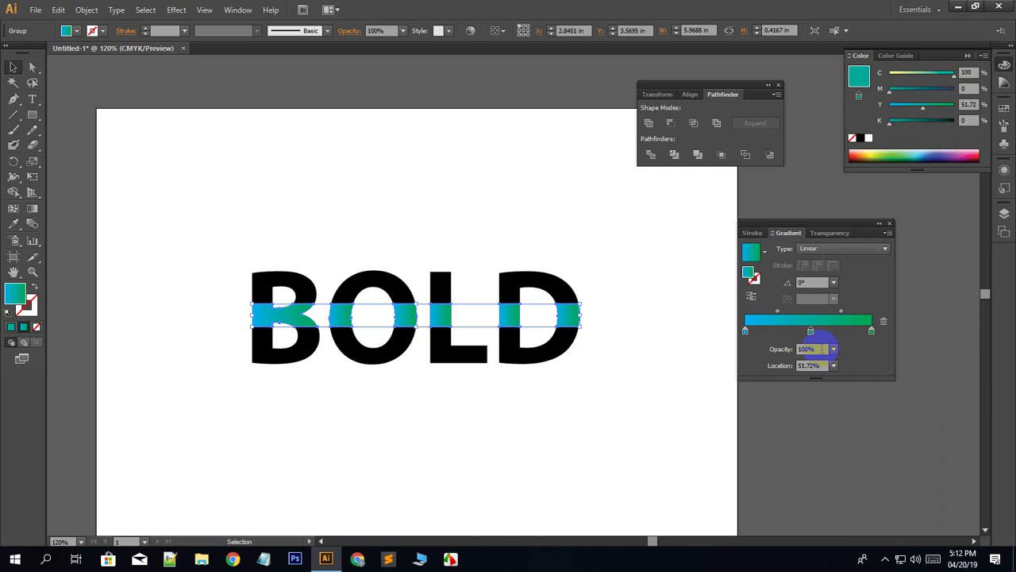
pyautogui.doubleClick(810, 332)
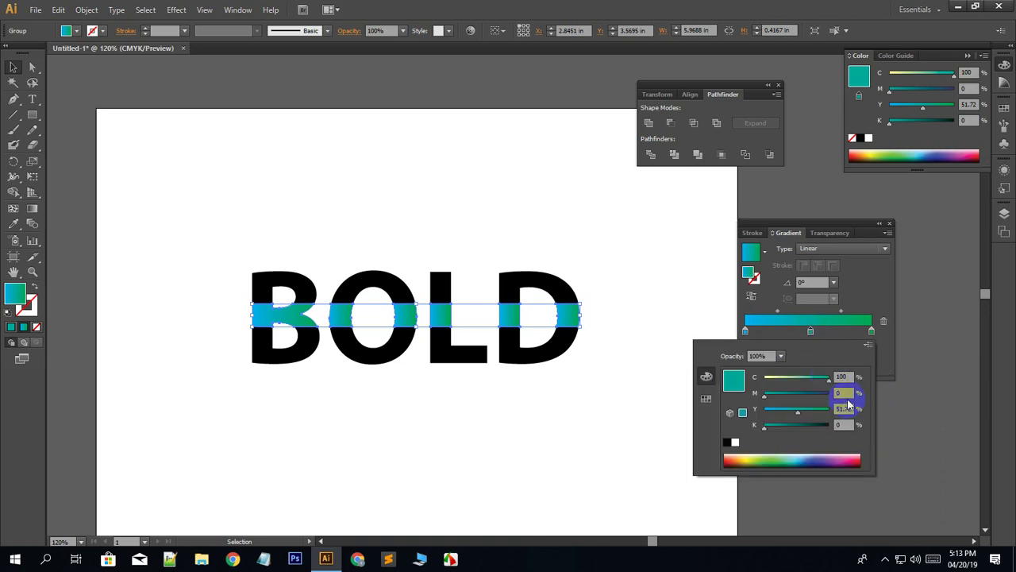
pyautogui.moveTo(798, 414)
pyautogui.mouseDown()
pyautogui.moveTo(717, 410)
pyautogui.moveTo(858, 400)
pyautogui.moveTo(650, 394)
pyautogui.mouseUp()
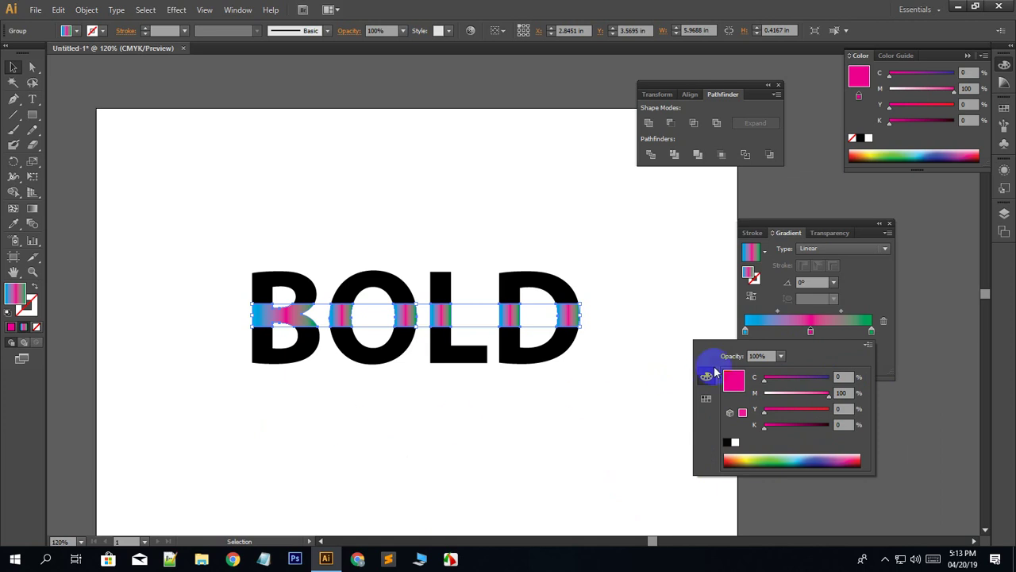
pyautogui.click(790, 316)
pyautogui.click(778, 313)
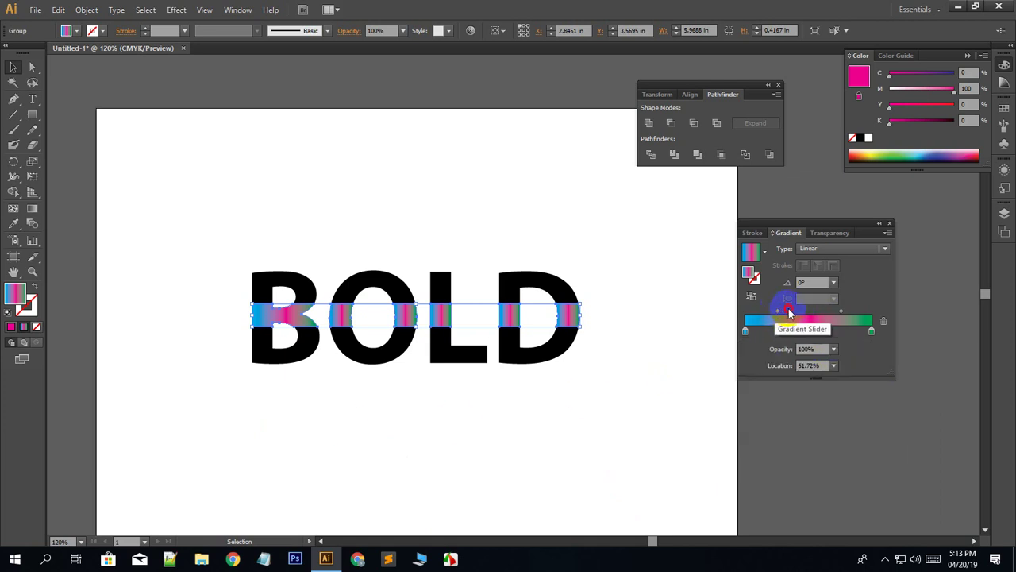
pyautogui.moveTo(792, 315)
pyautogui.mouseDown()
pyautogui.moveTo(756, 316)
pyautogui.moveTo(827, 317)
pyautogui.moveTo(830, 333)
pyautogui.moveTo(813, 332)
pyautogui.mouseUp()
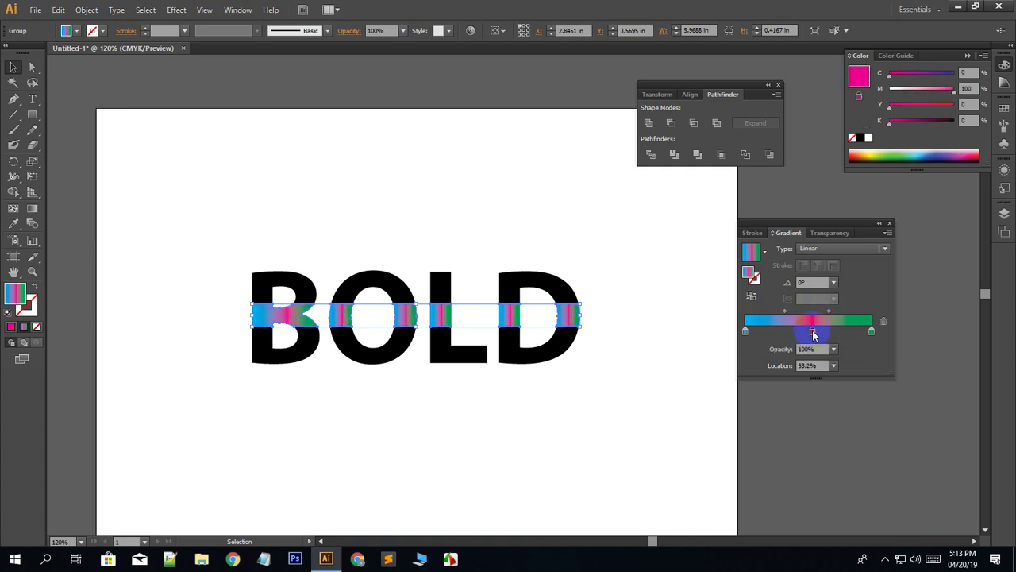
# Redraw the gradient across BOLD at 179.5°, green at the B to cyan at the D, then deselect.
pyautogui.click(32, 210)
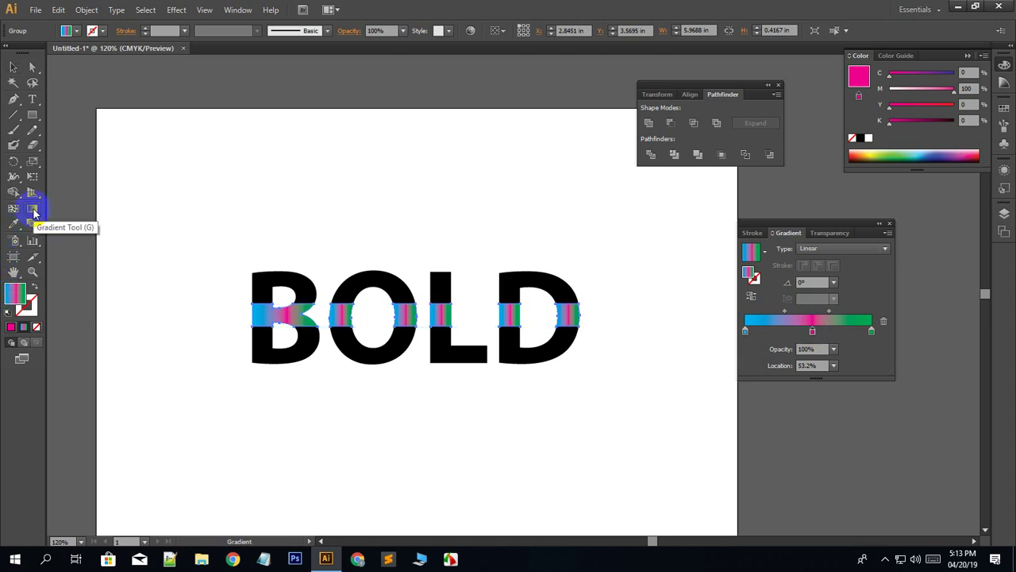
pyautogui.click(239, 312)
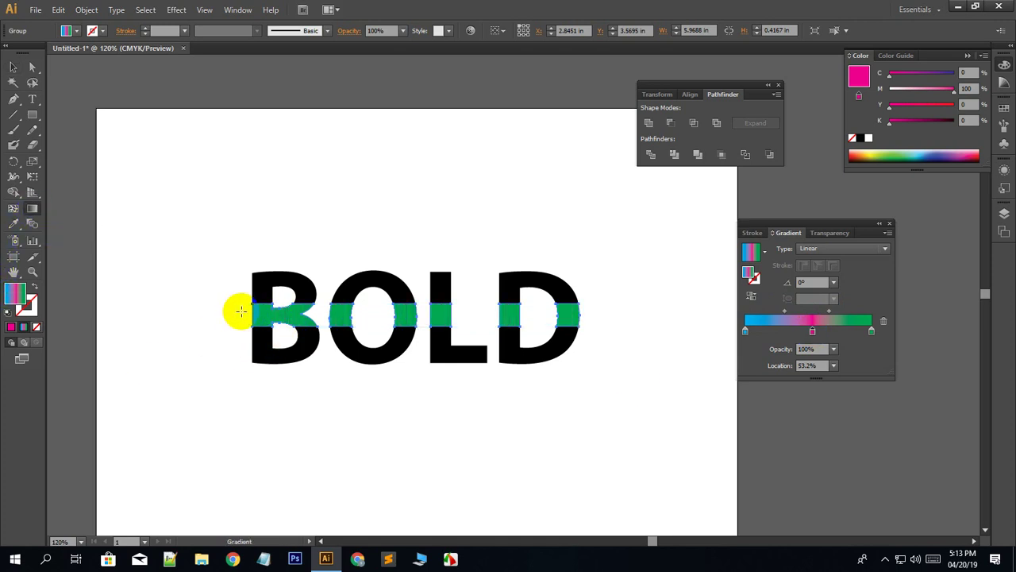
pyautogui.moveTo(236, 313)
pyautogui.mouseDown()
pyautogui.moveTo(617, 307)
pyautogui.moveTo(502, 383)
pyautogui.mouseUp()
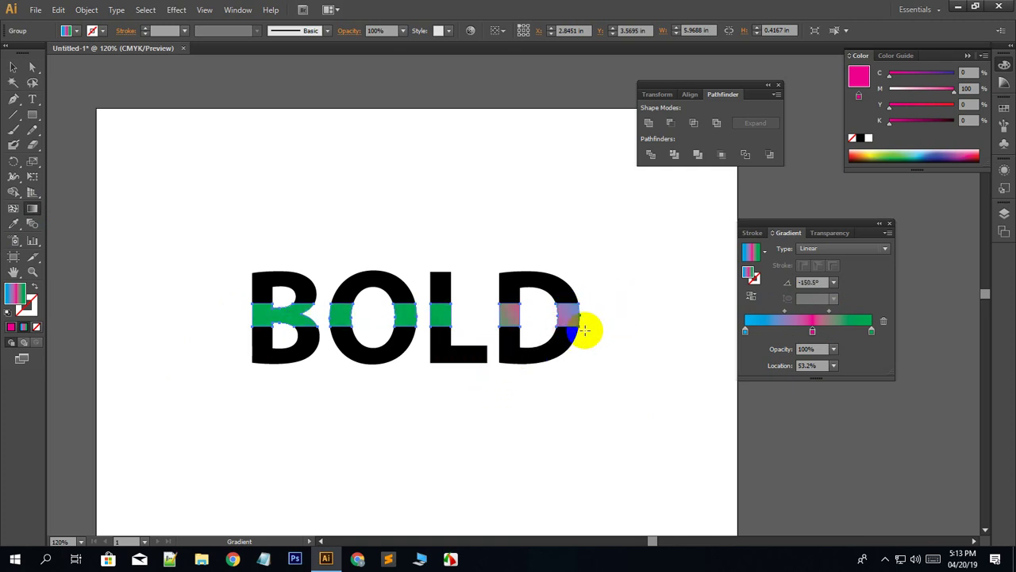
pyautogui.moveTo(627, 309); pyautogui.dragTo(141, 326)
pyautogui.click(294, 329)
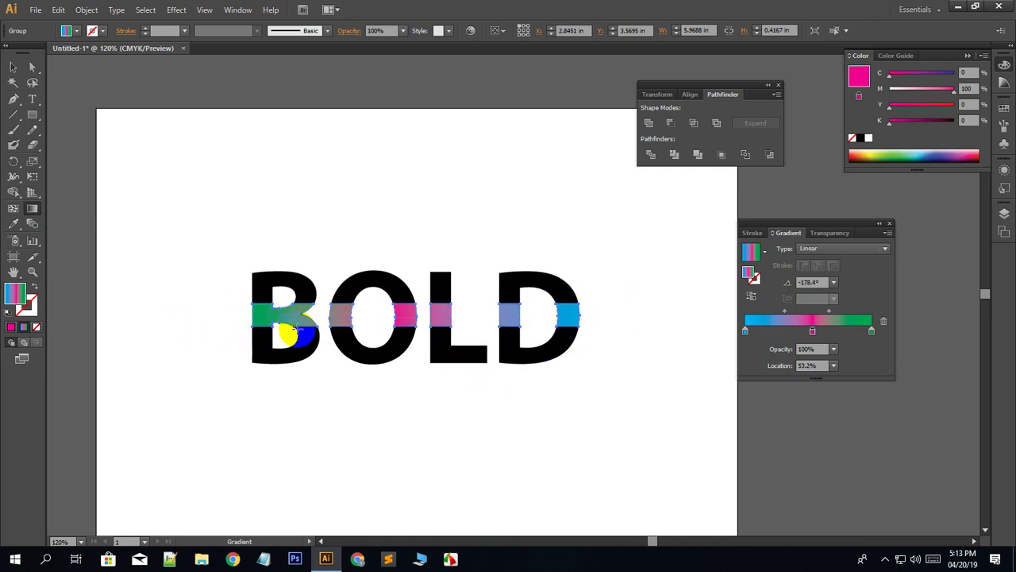
pyautogui.moveTo(293, 329); pyautogui.dragTo(235, 308)
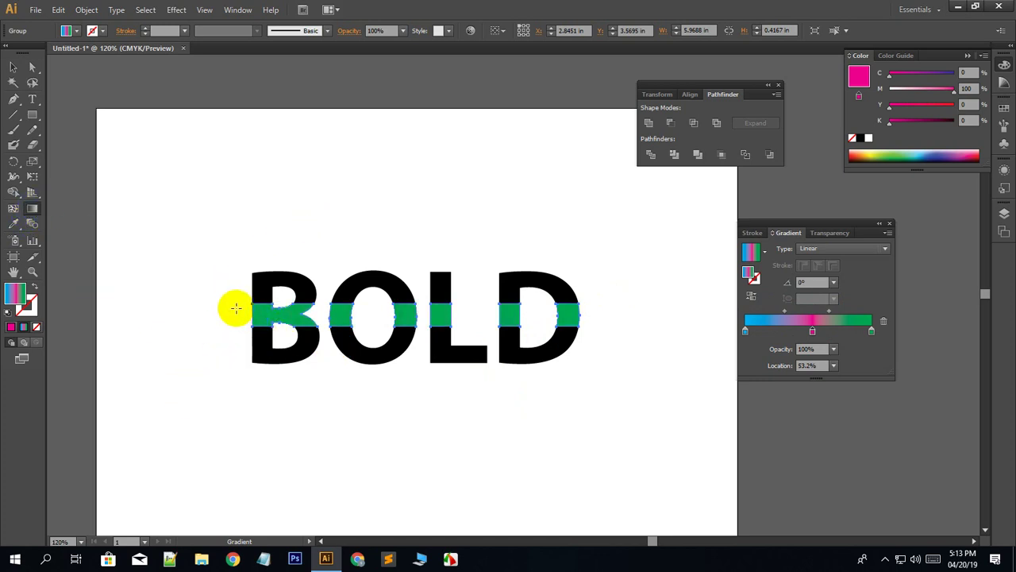
pyautogui.moveTo(236, 309)
pyautogui.mouseDown()
pyautogui.moveTo(696, 314)
pyautogui.moveTo(180, 316)
pyautogui.mouseUp()
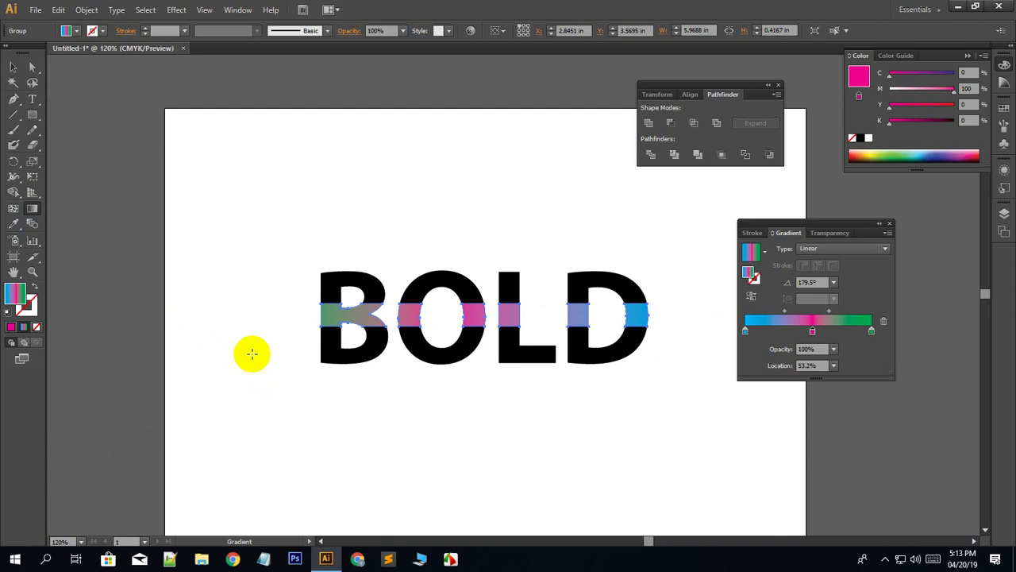
pyautogui.click(134, 357)
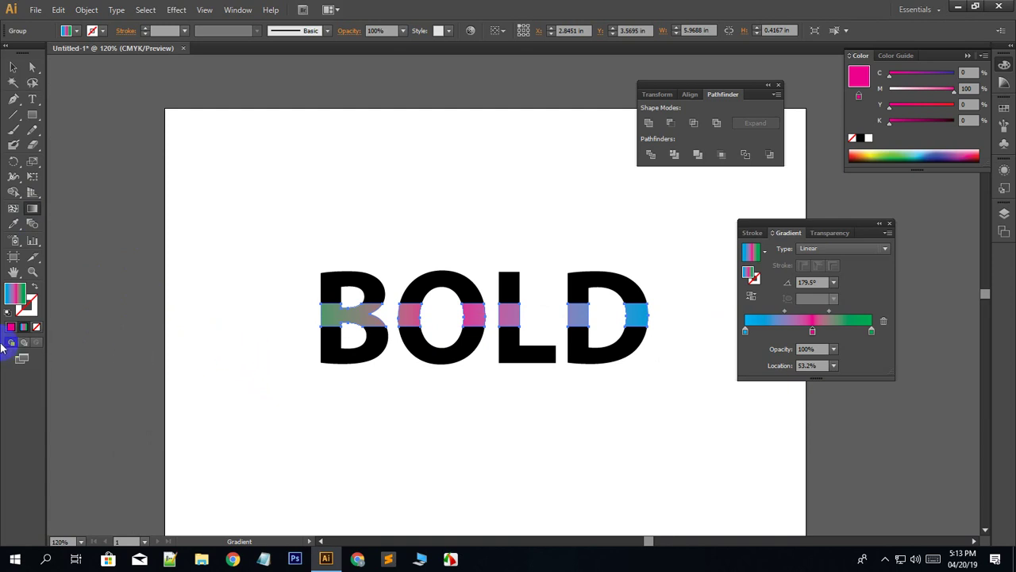
pyautogui.click(14, 83)
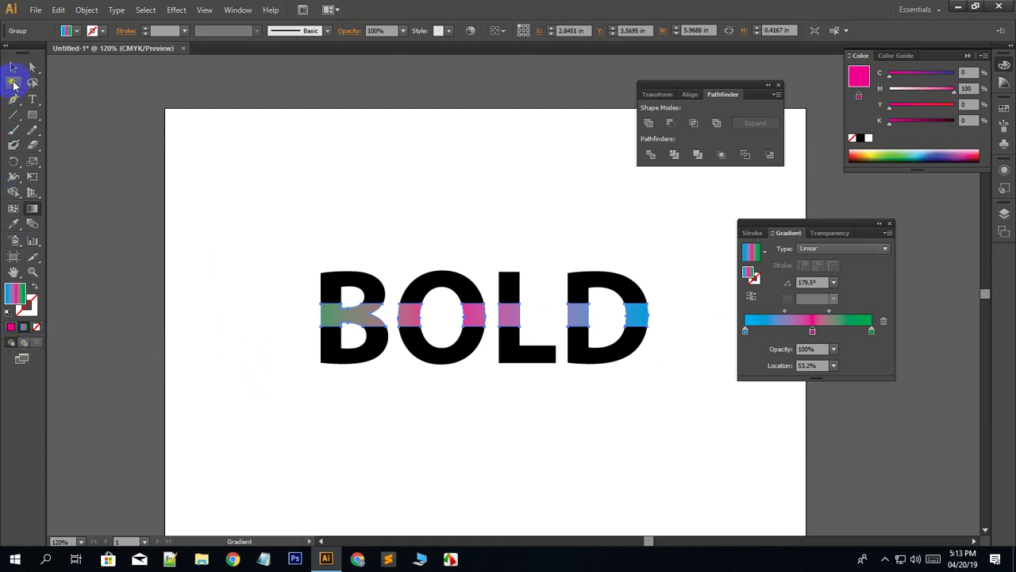
pyautogui.click(286, 337)
# Drag the gradient stripe group below BOLD and select pieces of the letters' top halves.
pyautogui.scroll(-1, 523, 412)
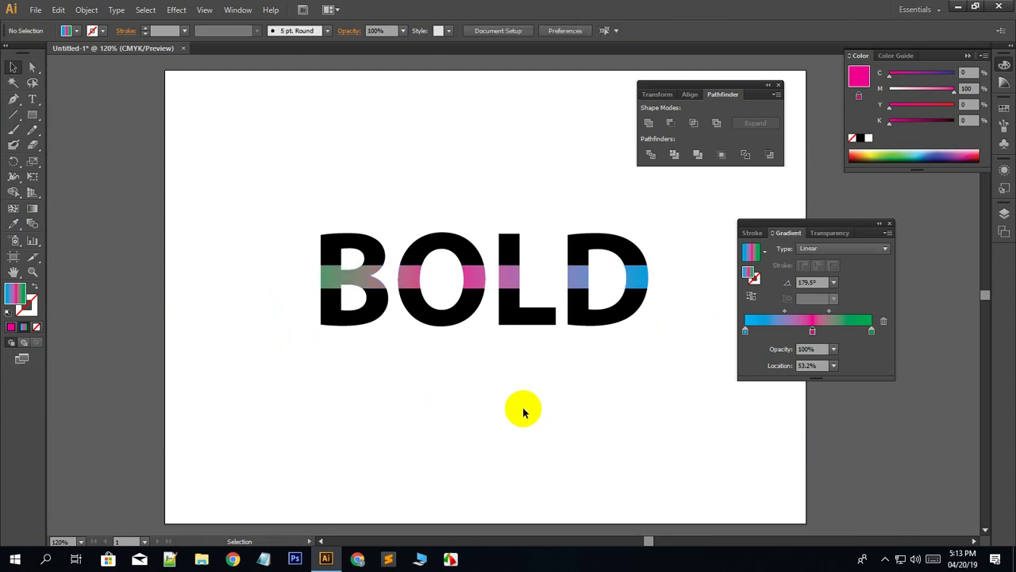
pyautogui.scroll(1, 454, 439)
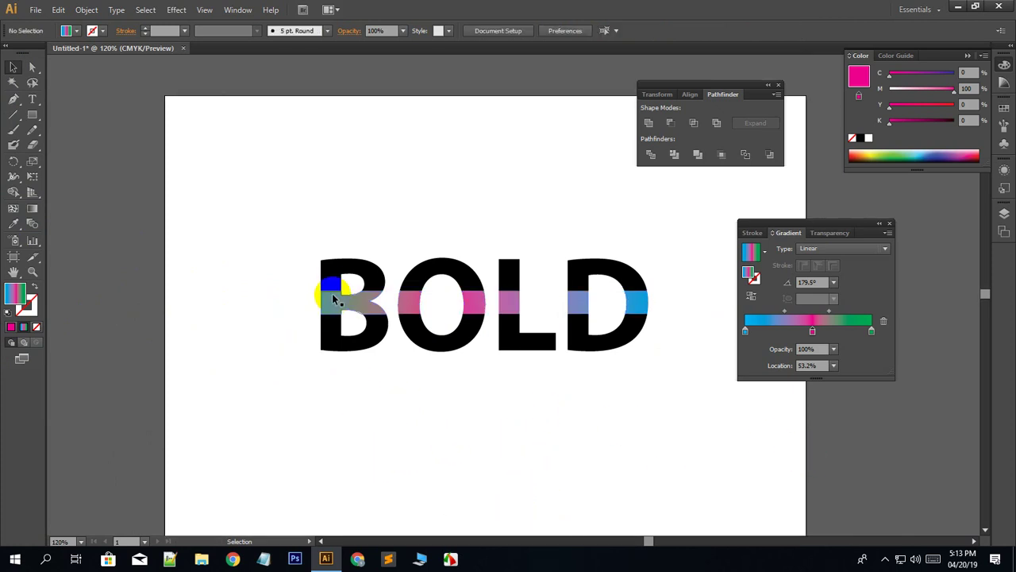
pyautogui.click(332, 298)
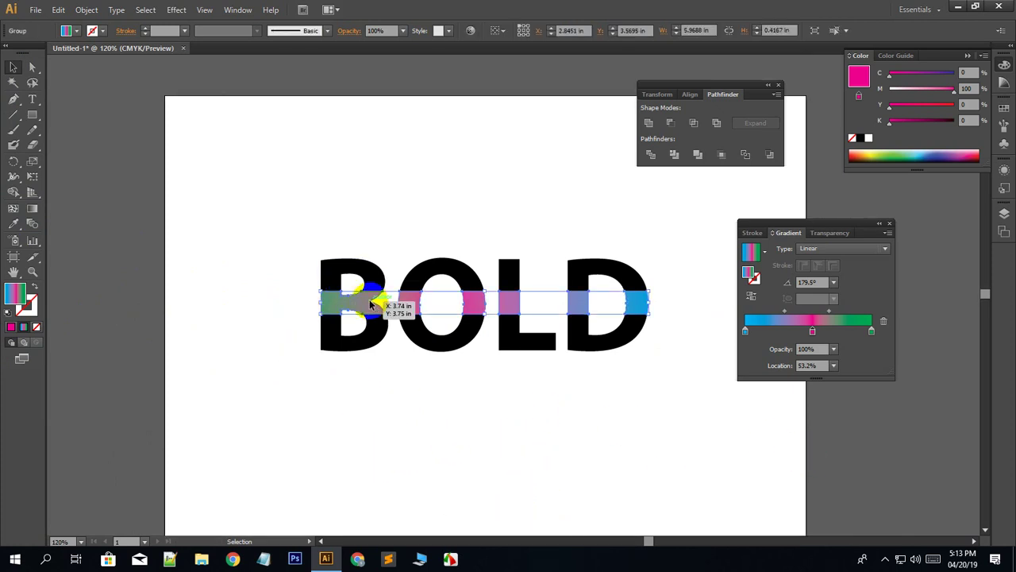
pyautogui.moveTo(370, 304); pyautogui.dragTo(429, 445)
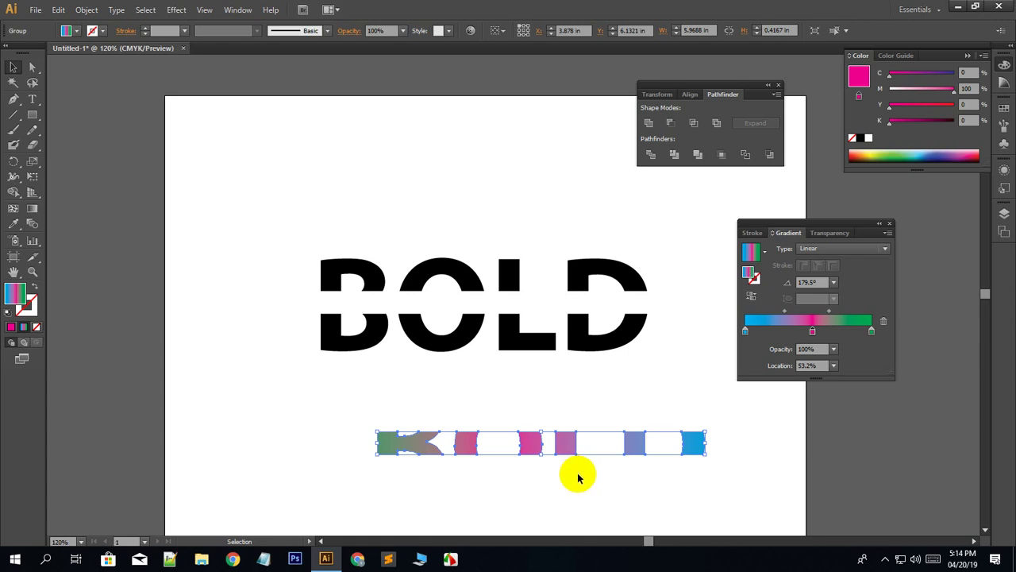
pyautogui.click(270, 262)
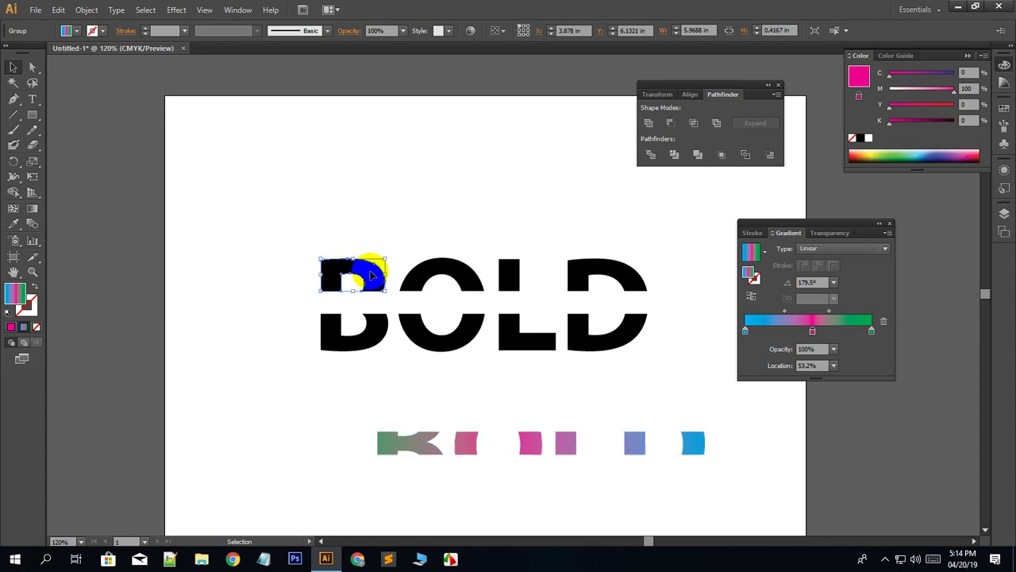
pyautogui.click(416, 277)
# Eyedropper the stripes' cyan-pink-green gradient onto all top halves of BOLD.
pyautogui.moveTo(296, 227); pyautogui.dragTo(658, 278)
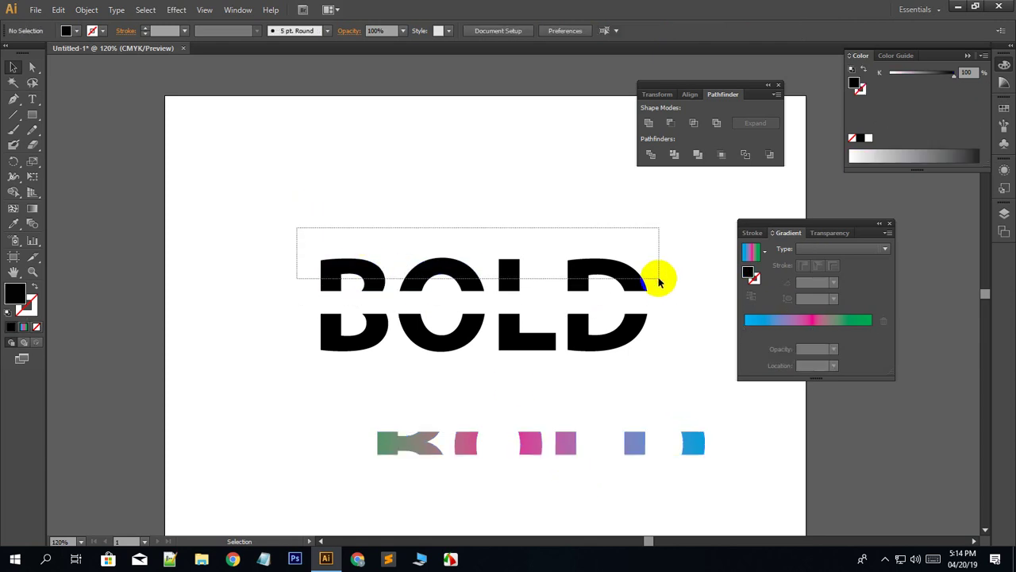
pyautogui.click(18, 226)
pyautogui.click(467, 444)
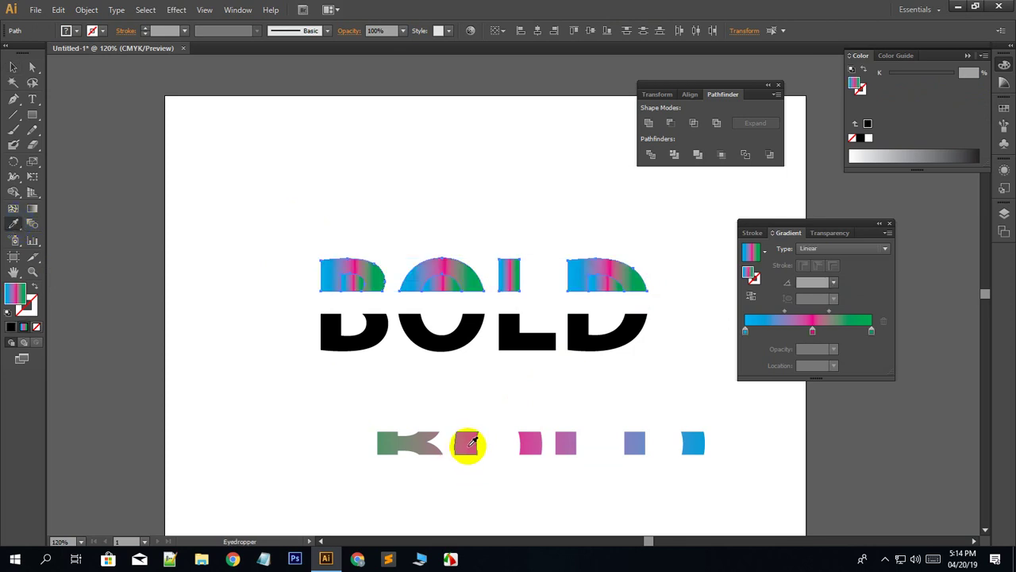
pyautogui.click(14, 67)
pyautogui.click(274, 367)
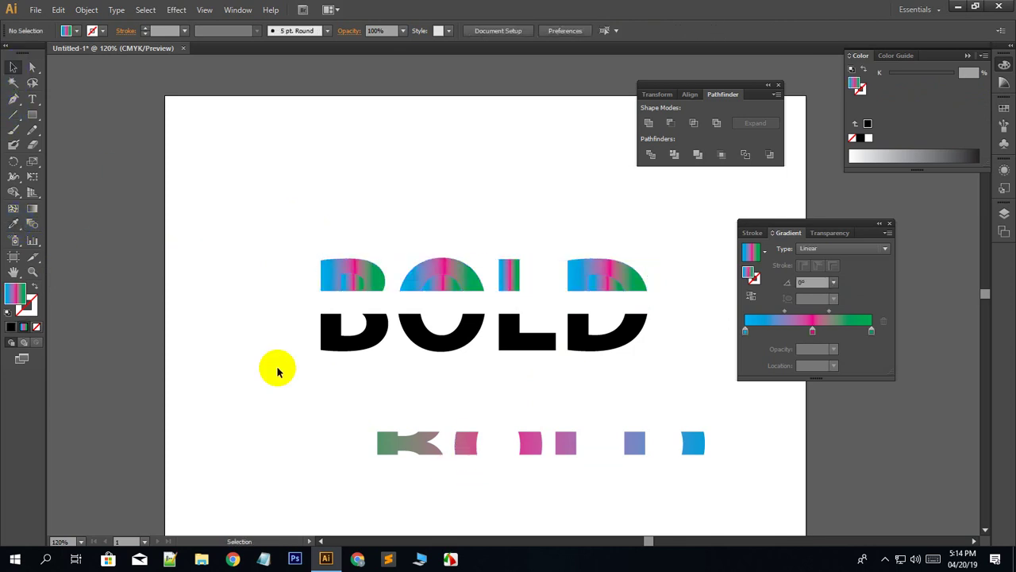
# Move the stray fragment out of the B and delete it, then select the black lower halves.
pyautogui.click(352, 284)
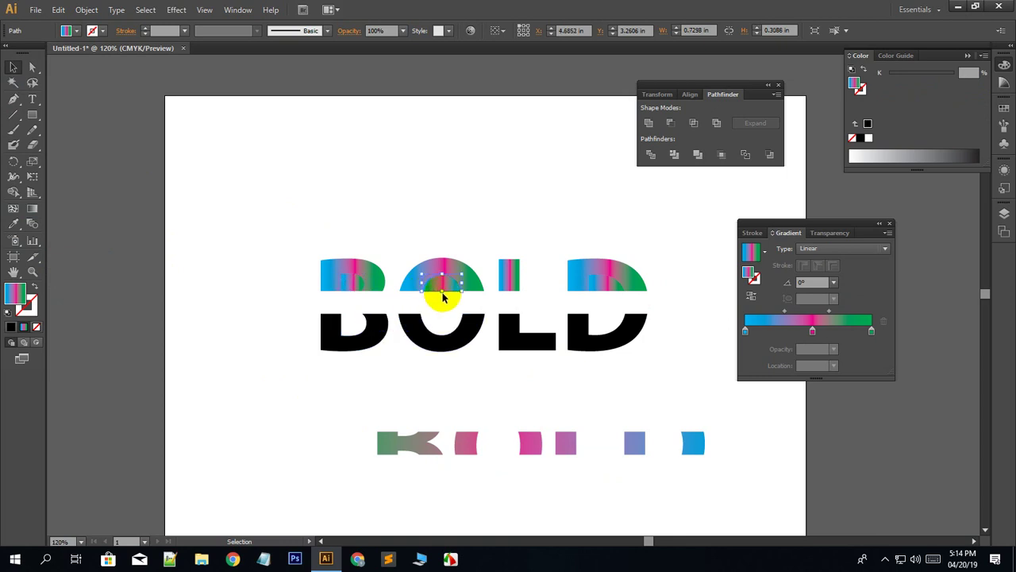
pyautogui.click(451, 304)
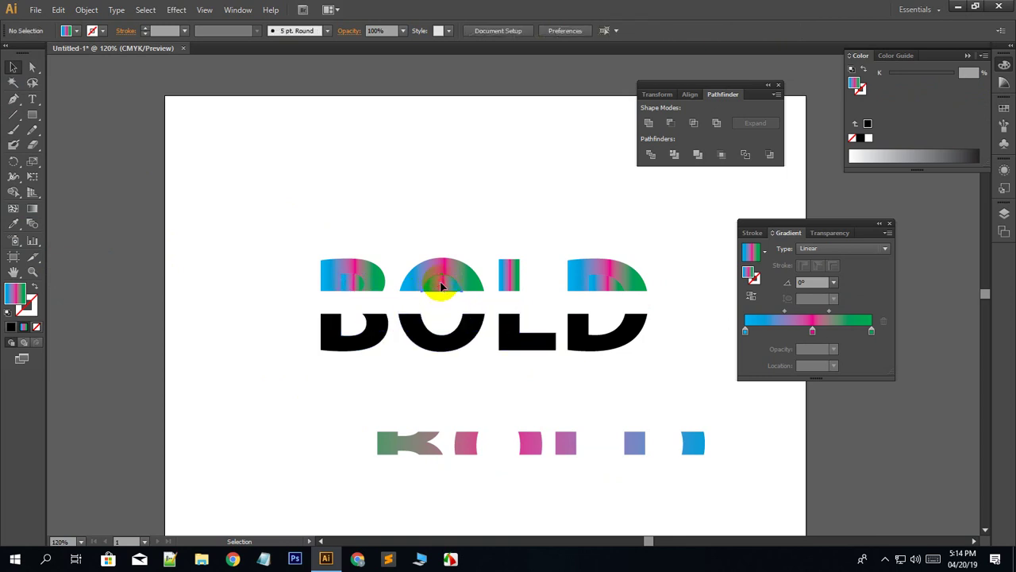
pyautogui.click(442, 287)
pyautogui.rightClick(441, 287)
pyautogui.click(352, 379)
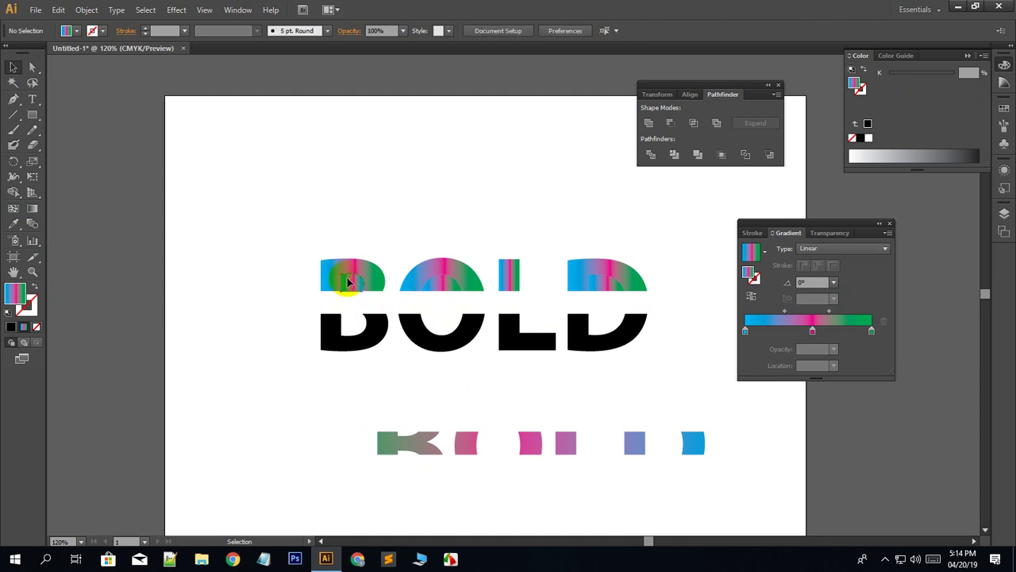
pyautogui.click(354, 285)
pyautogui.moveTo(354, 284); pyautogui.dragTo(358, 362)
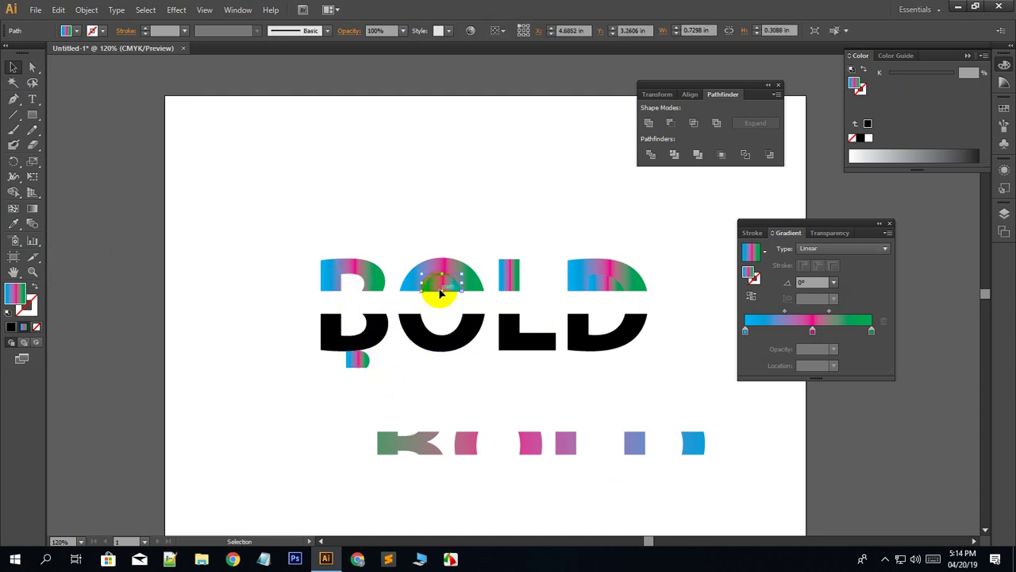
pyautogui.click(448, 305)
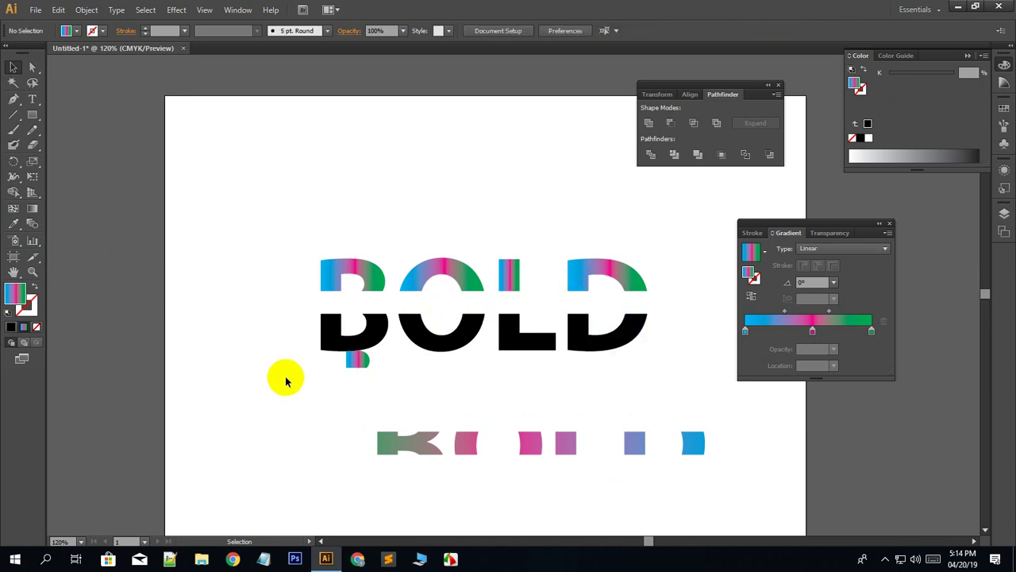
pyautogui.click(357, 360)
pyautogui.press('Delete')
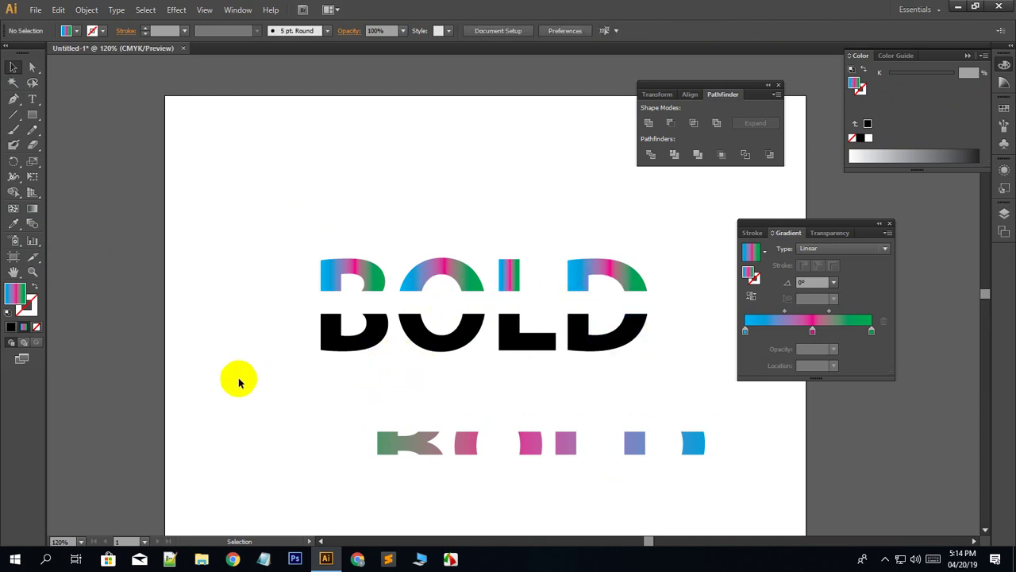
pyautogui.moveTo(286, 322); pyautogui.dragTo(656, 358)
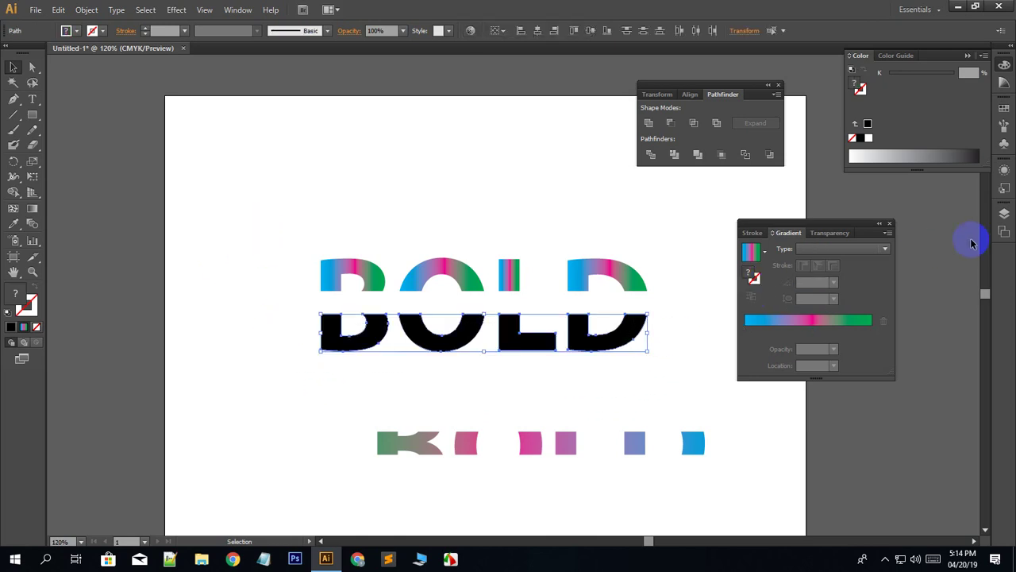
# Select the lower half of the B and switch the Color panel to CMYK.
pyautogui.click(984, 56)
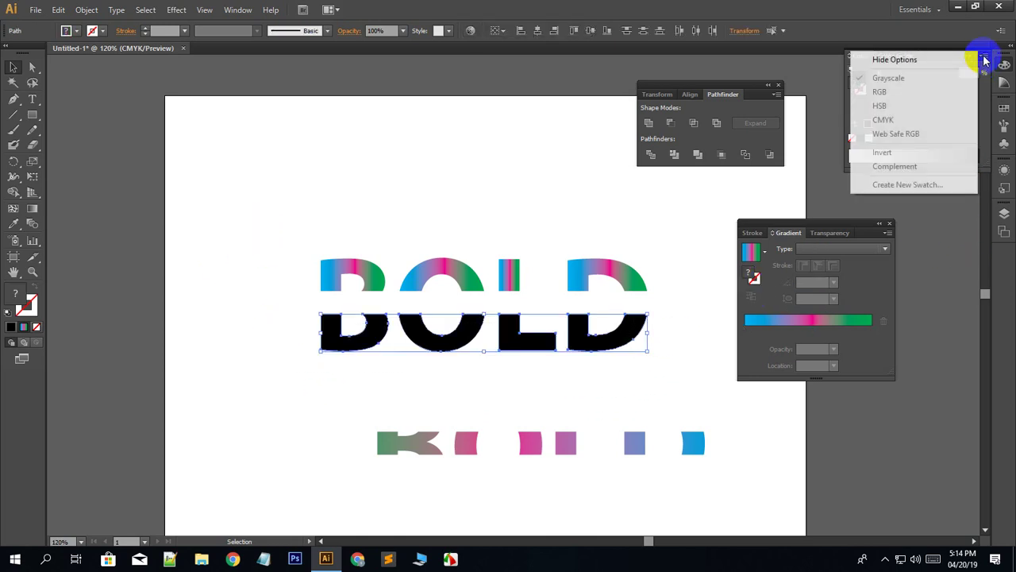
pyautogui.click(307, 216)
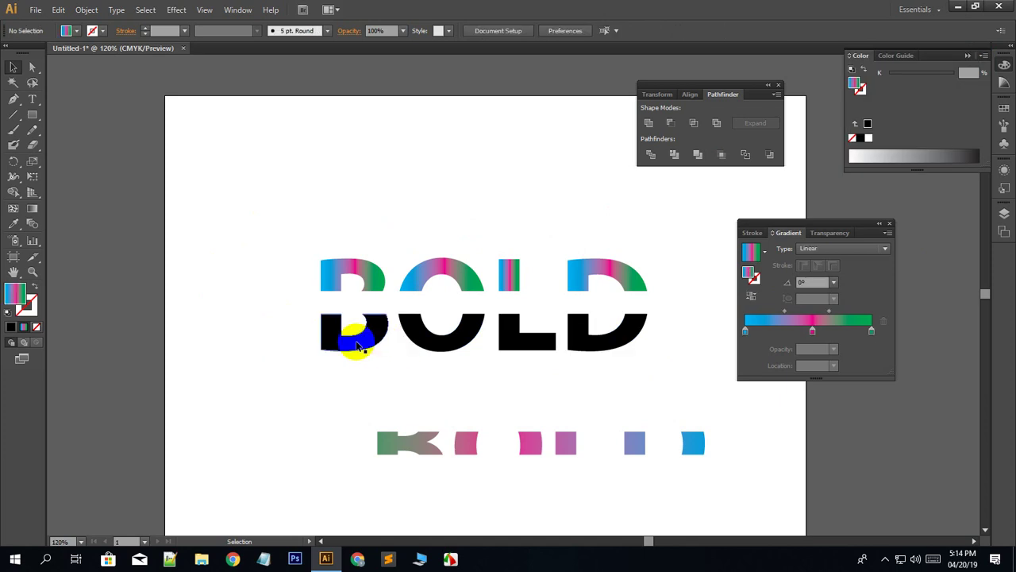
pyautogui.click(326, 339)
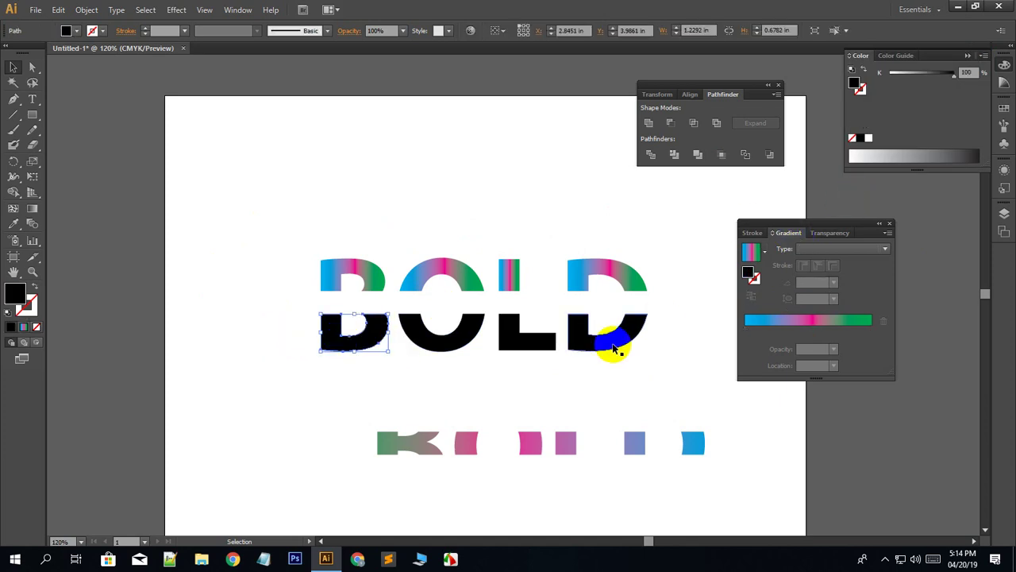
pyautogui.click(984, 55)
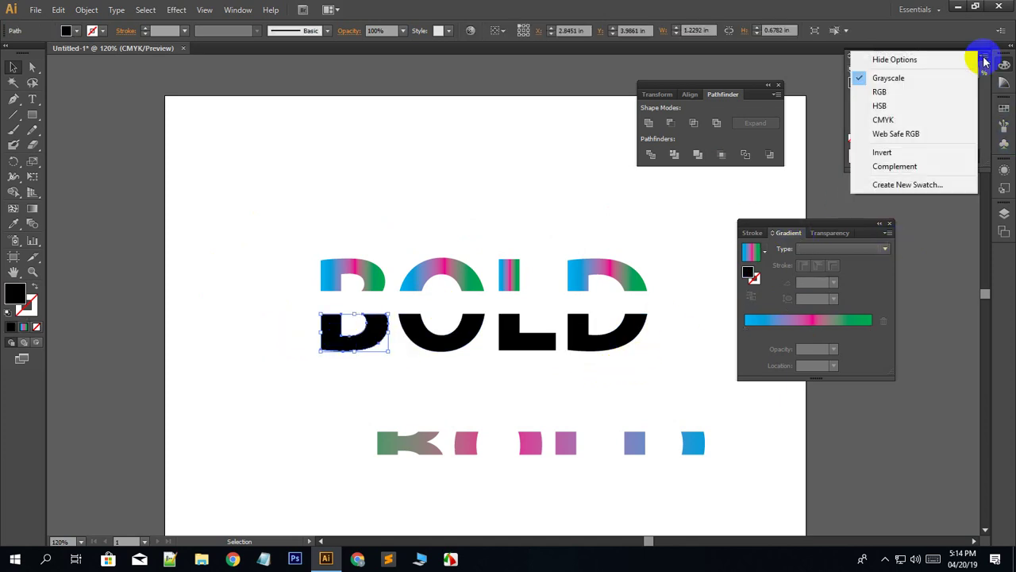
pyautogui.click(889, 127)
# Make the lower half of the B yellow with Y 100, K 0.
pyautogui.moveTo(672, 350)
pyautogui.mouseDown()
pyautogui.moveTo(326, 357)
pyautogui.moveTo(415, 363)
pyautogui.mouseUp()
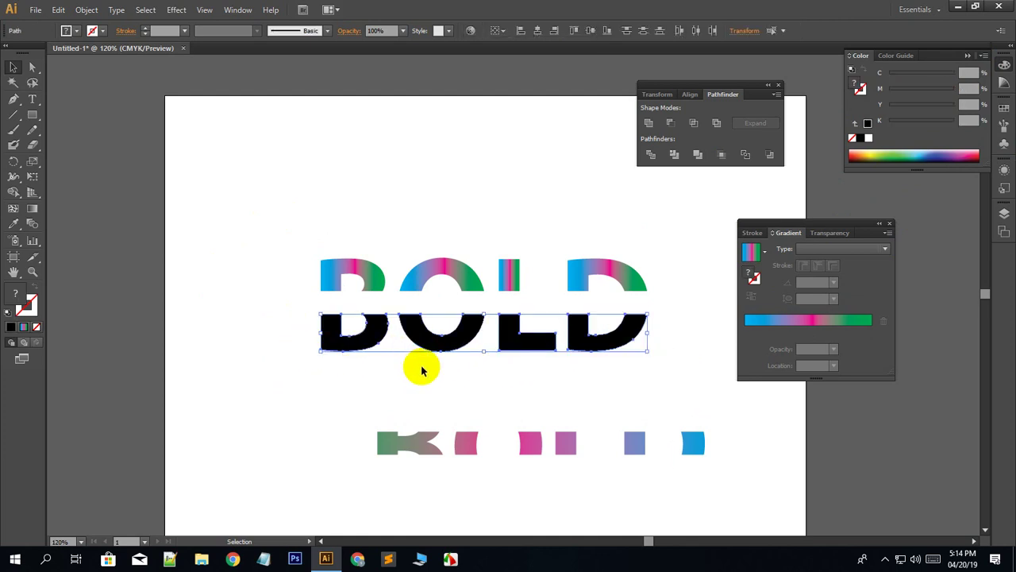
pyautogui.click(387, 329)
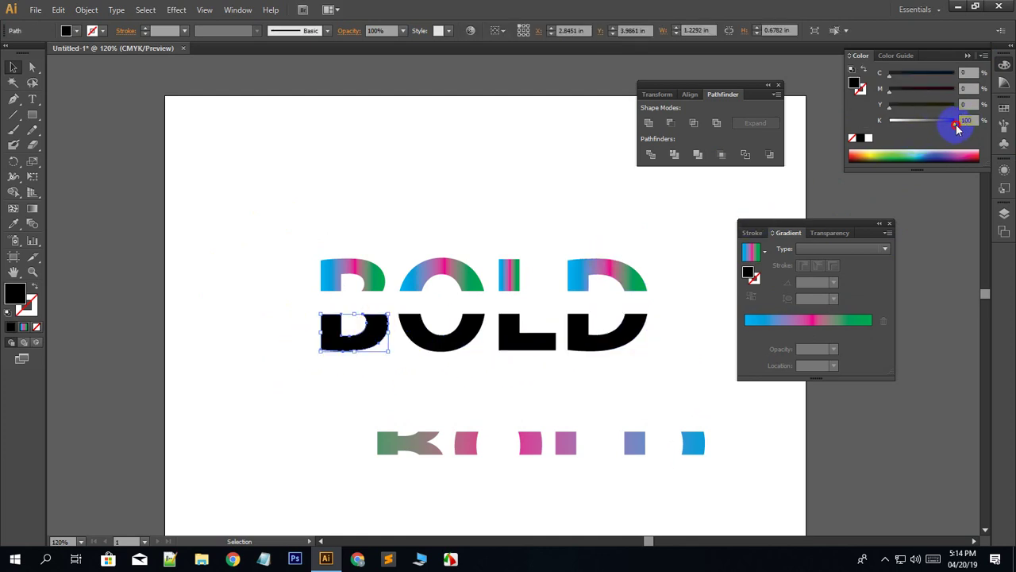
pyautogui.moveTo(956, 124)
pyautogui.mouseDown()
pyautogui.moveTo(888, 120)
pyautogui.moveTo(953, 105)
pyautogui.mouseUp()
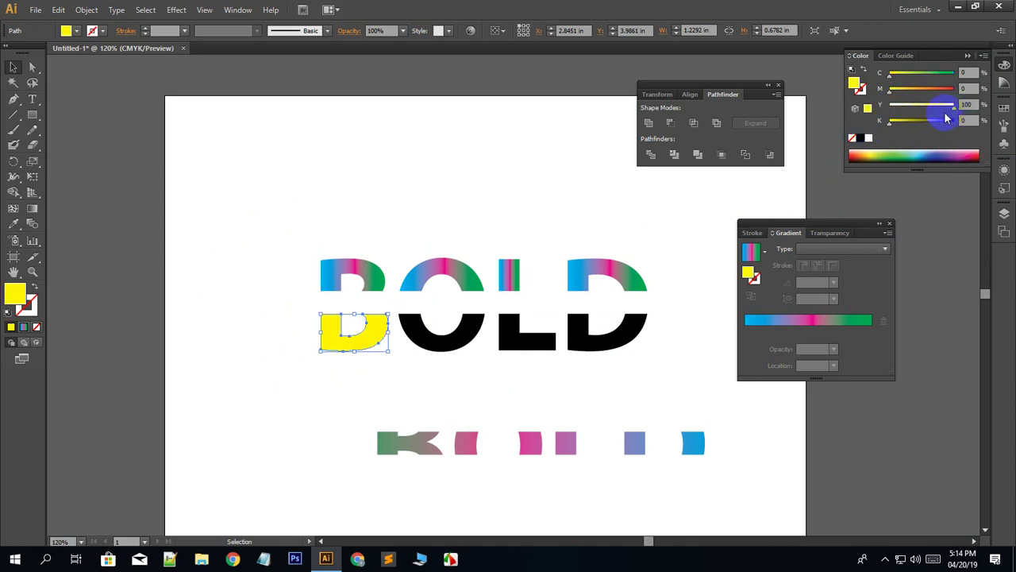
# Eyedropper the B's yellow onto the lower halves of O, L and D.
pyautogui.click(614, 341)
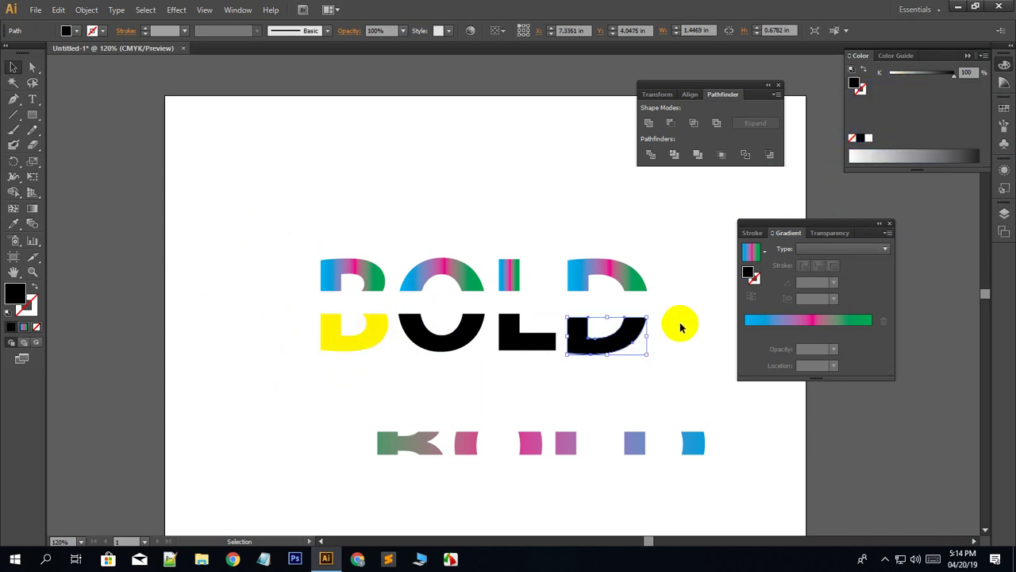
pyautogui.press('v')
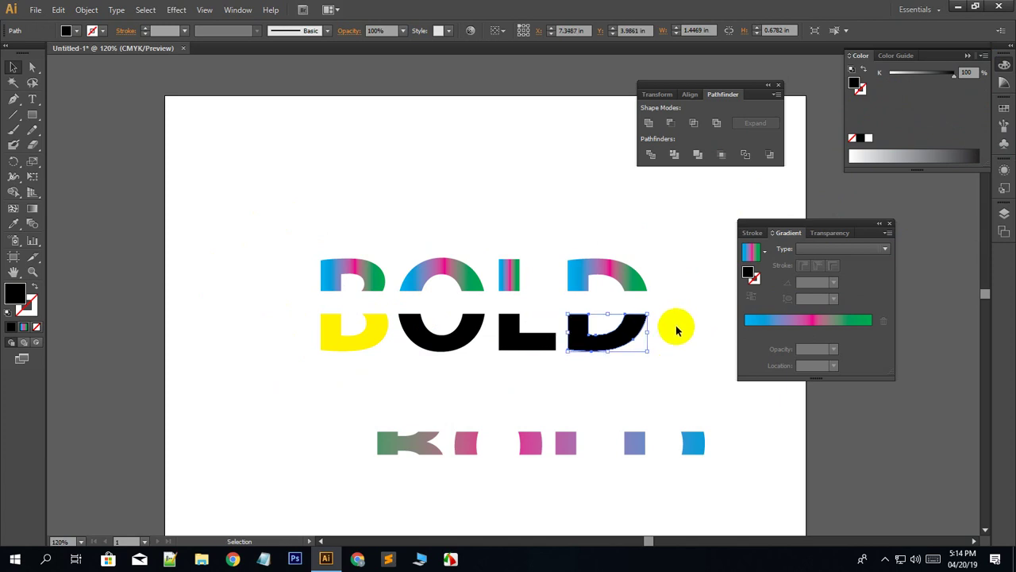
pyautogui.moveTo(675, 328); pyautogui.dragTo(420, 363)
pyautogui.click(14, 224)
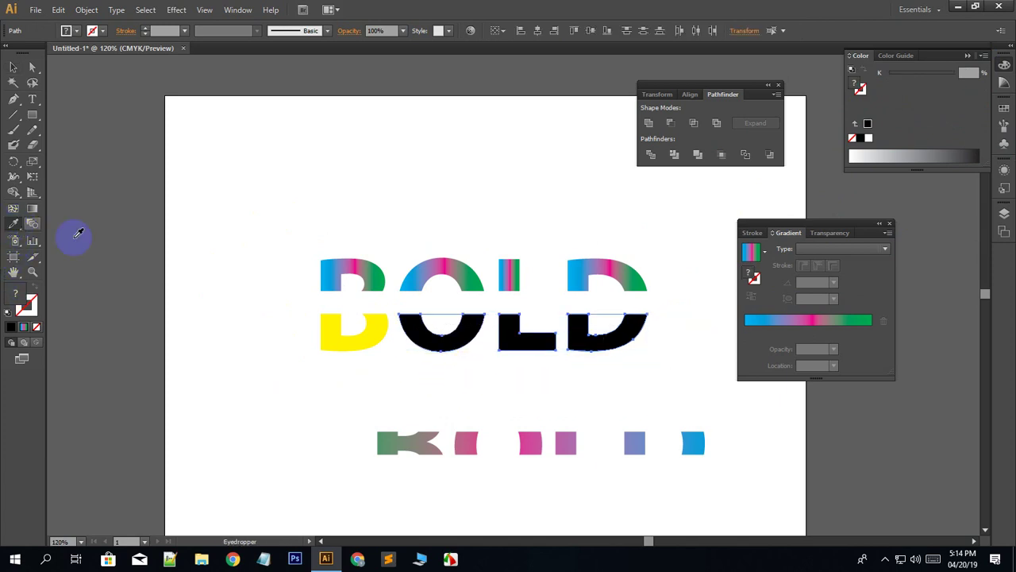
pyautogui.click(361, 334)
pyautogui.click(14, 67)
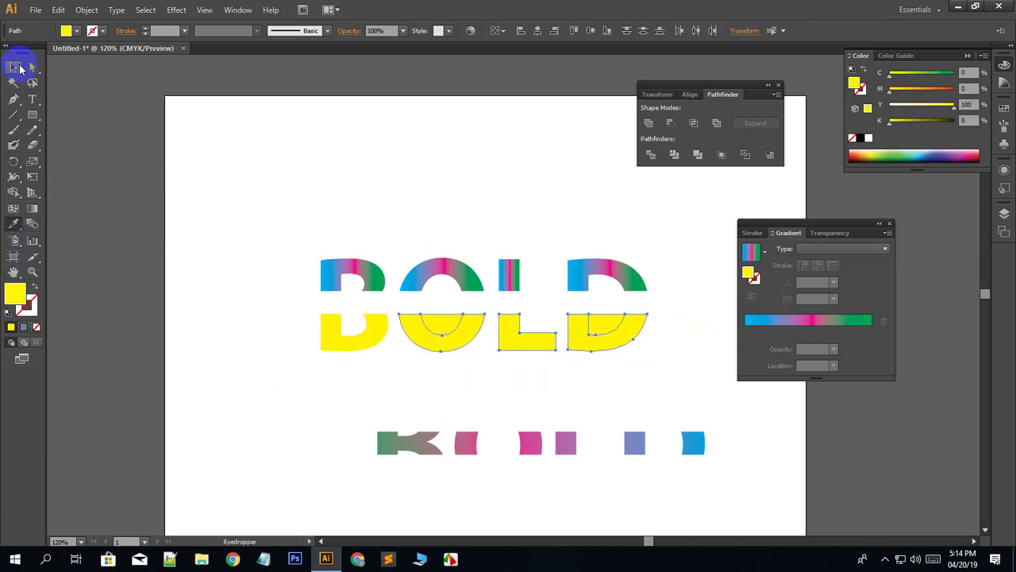
pyautogui.click(204, 318)
pyautogui.click(613, 325)
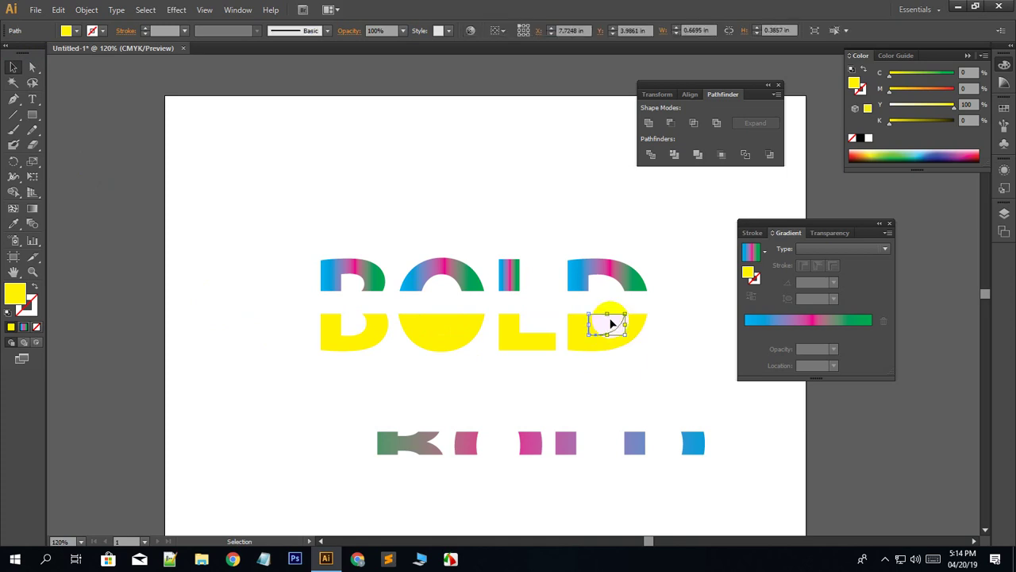
pyautogui.click(444, 321)
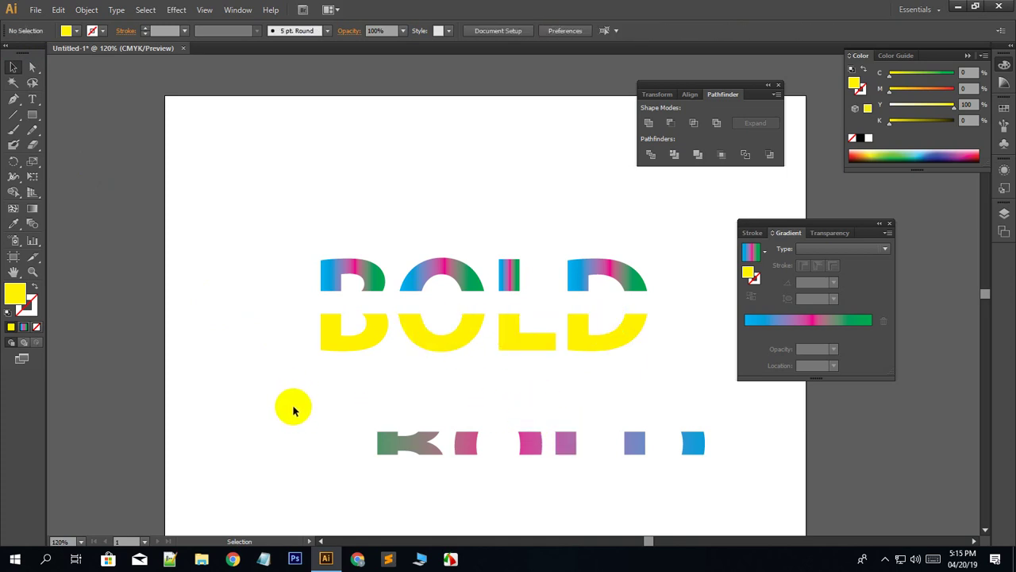
# Show the Transform panel and marquee-select all the BOLD lettering artwork.
pyautogui.scroll(-2, 317, 379)
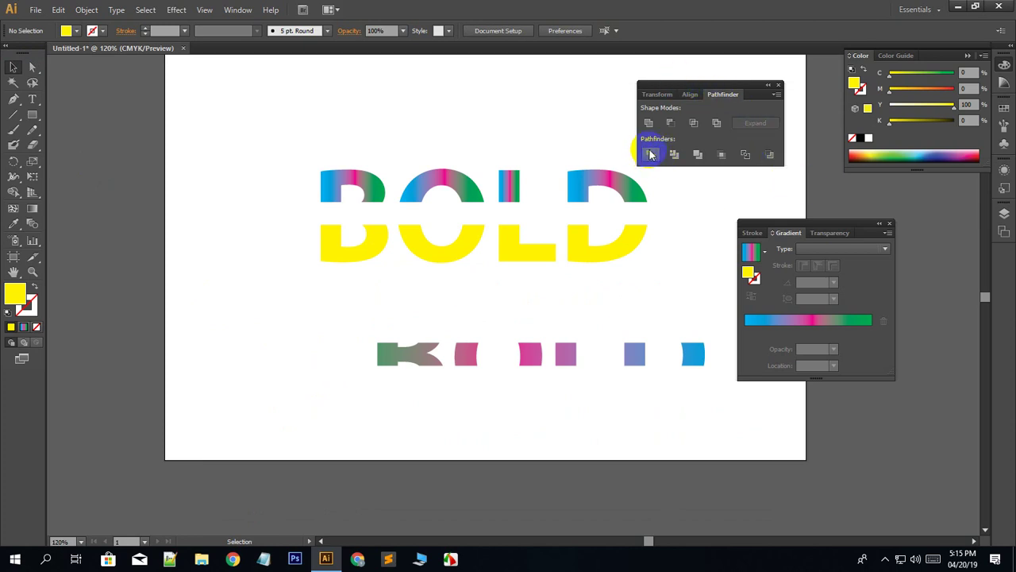
pyautogui.click(657, 94)
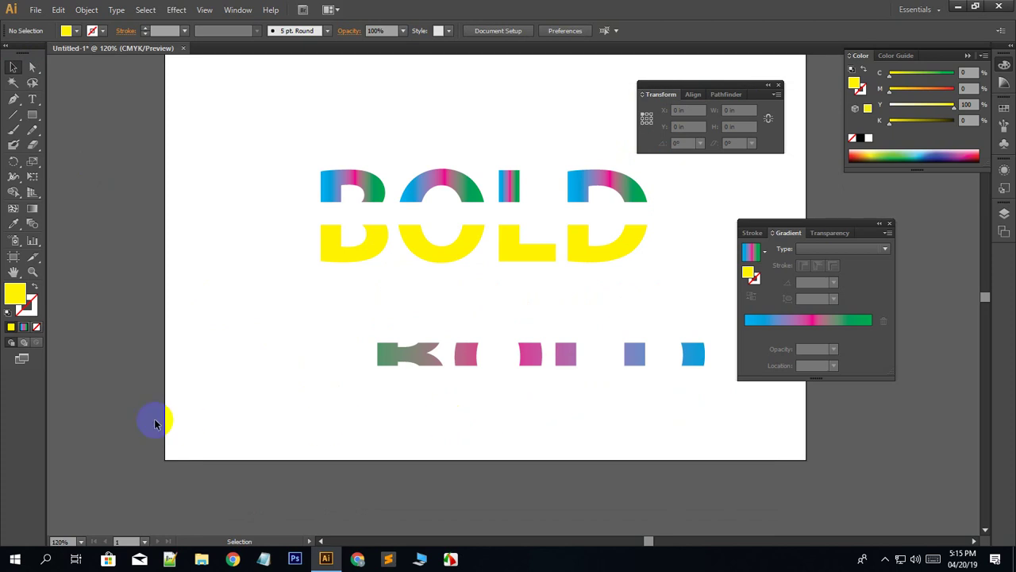
pyautogui.scroll(1, 186, 353)
pyautogui.scroll(1, 186, 353)
pyautogui.scroll(2, 188, 358)
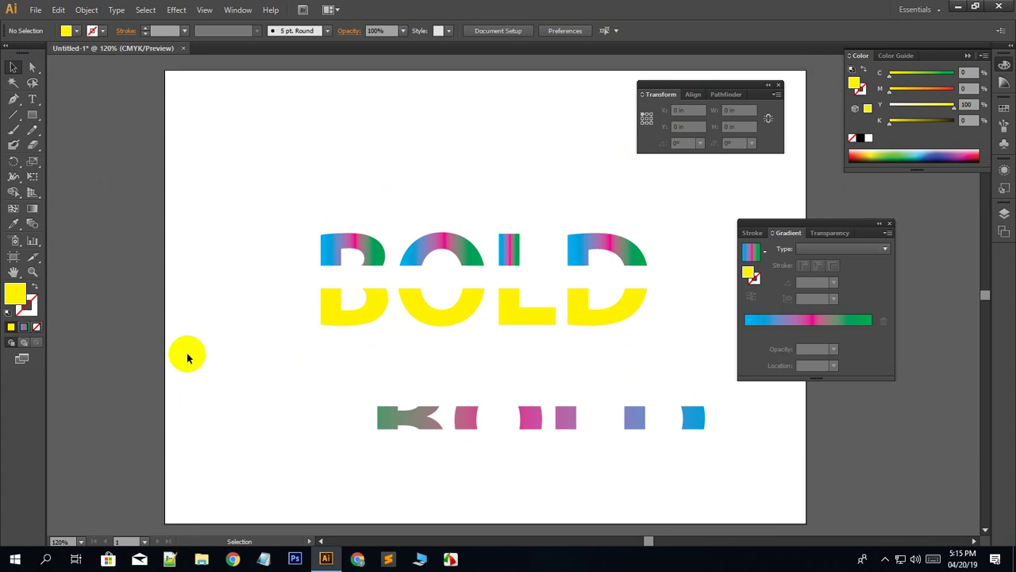
pyautogui.scroll(-5, 198, 356)
pyautogui.scroll(3, 230, 341)
pyautogui.moveTo(290, 193)
pyautogui.mouseDown()
pyautogui.moveTo(674, 447)
pyautogui.moveTo(710, 433)
pyautogui.mouseUp()
# Delete the BOLD artwork and draw three yellow rectangles in a row.
pyautogui.press('Delete')
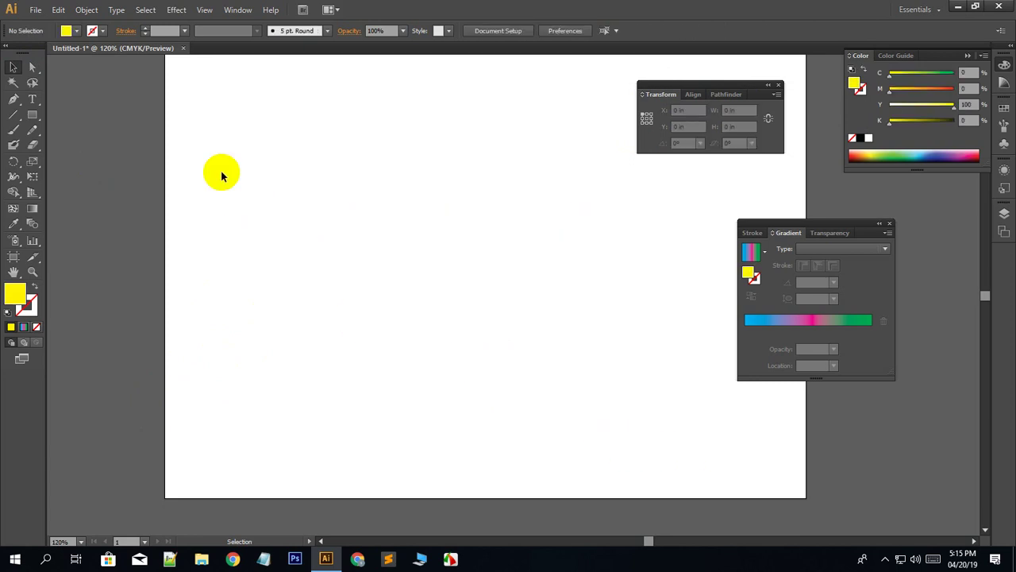
pyautogui.scroll(3, 223, 294)
pyautogui.moveTo(277, 204); pyautogui.dragTo(358, 292)
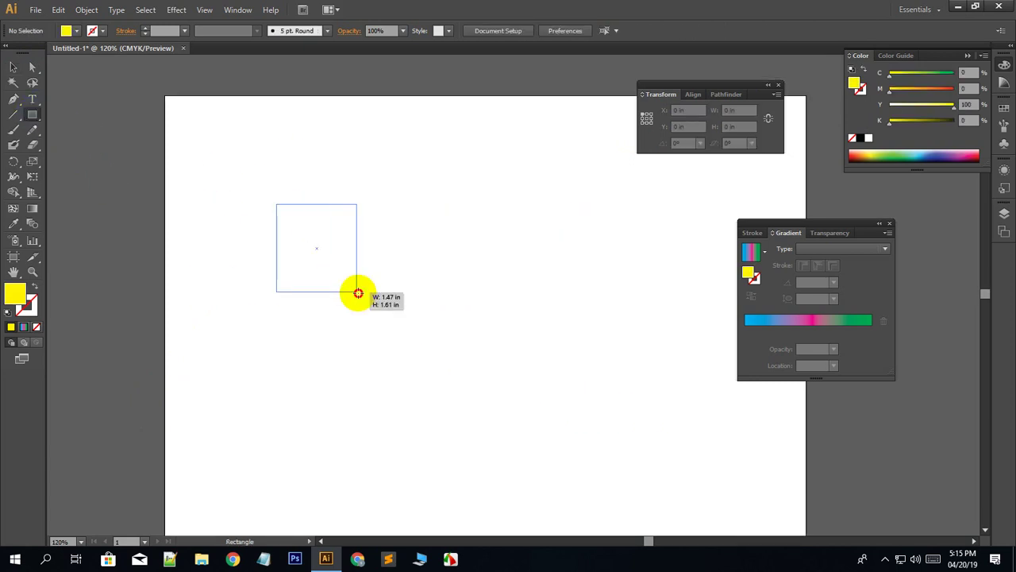
pyautogui.moveTo(395, 207); pyautogui.dragTo(492, 294)
pyautogui.moveTo(542, 218); pyautogui.dragTo(628, 295)
# Make the leftmost square green with C 100, M 0, Y 100.
pyautogui.click(13, 67)
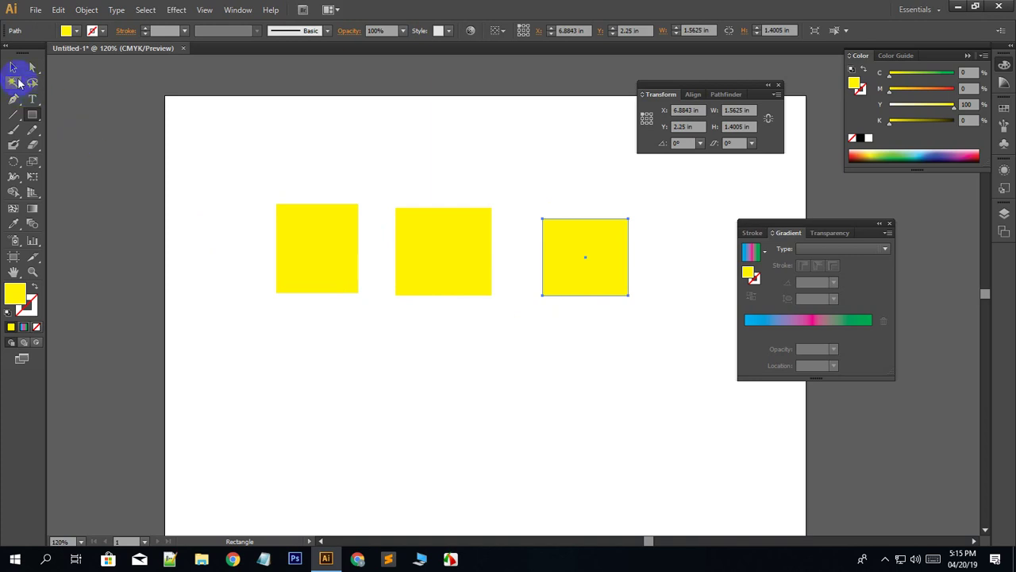
pyautogui.moveTo(275, 356); pyautogui.dragTo(325, 262)
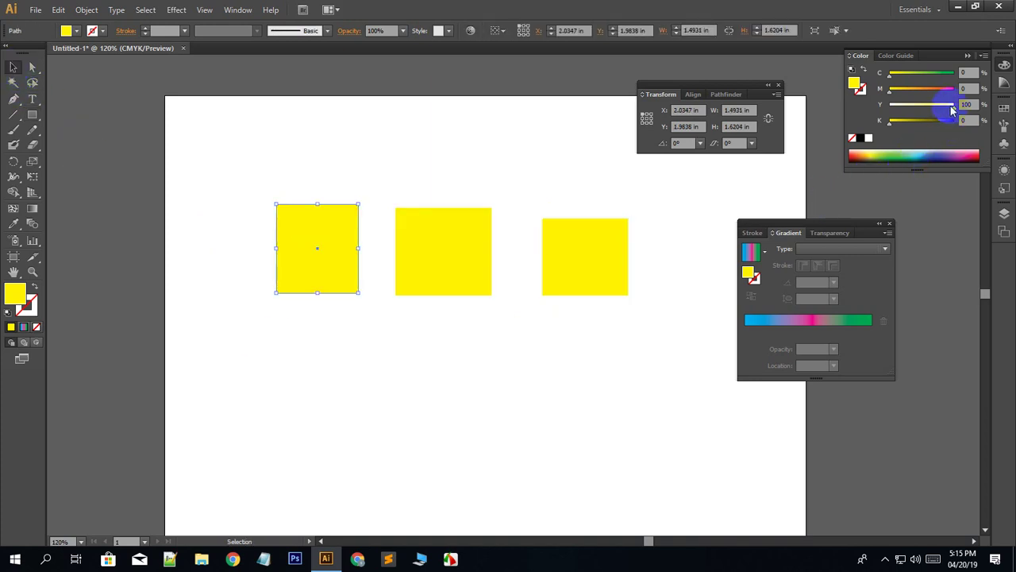
pyautogui.moveTo(956, 105)
pyautogui.mouseDown()
pyautogui.moveTo(889, 105)
pyautogui.moveTo(956, 72)
pyautogui.mouseUp()
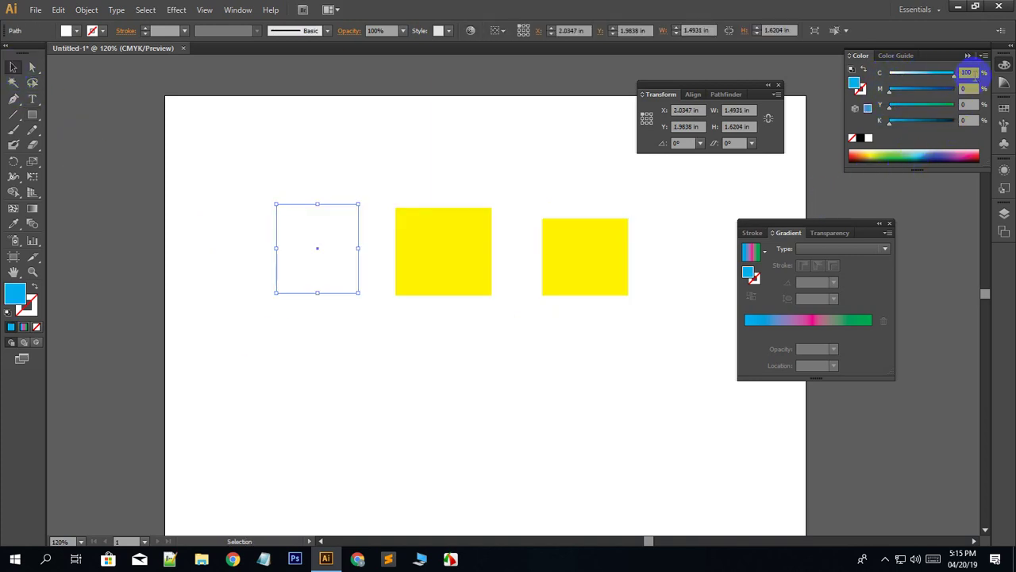
pyautogui.moveTo(891, 109); pyautogui.dragTo(955, 108)
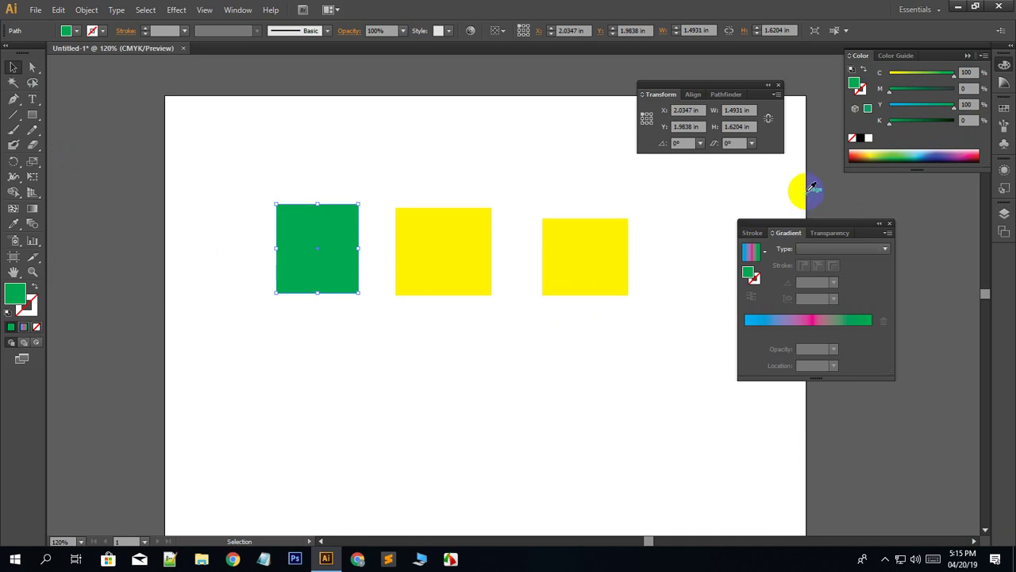
# Fill the middle square red by setting M to 100, then deselect it.
pyautogui.click(461, 288)
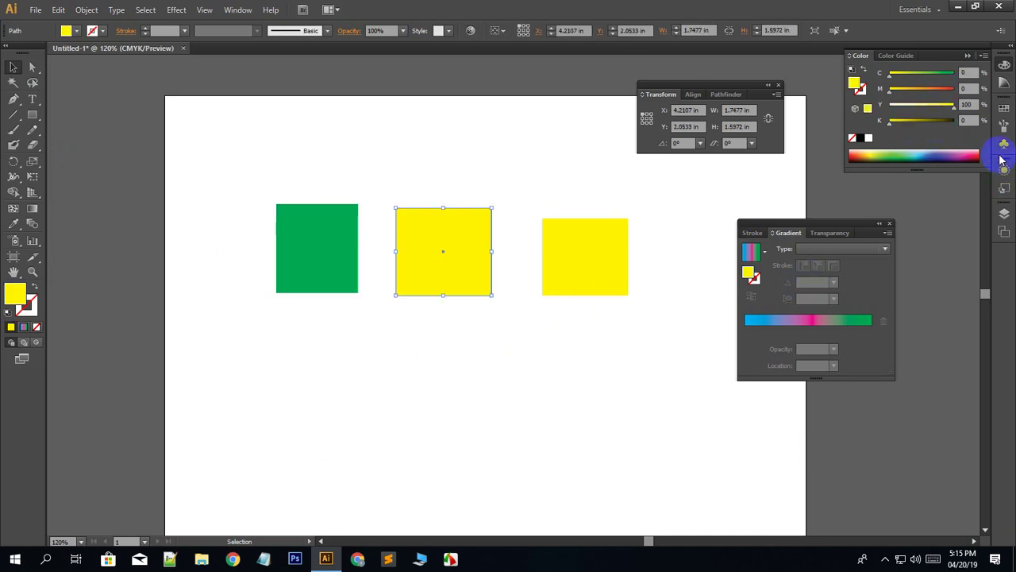
pyautogui.moveTo(891, 91); pyautogui.dragTo(954, 91)
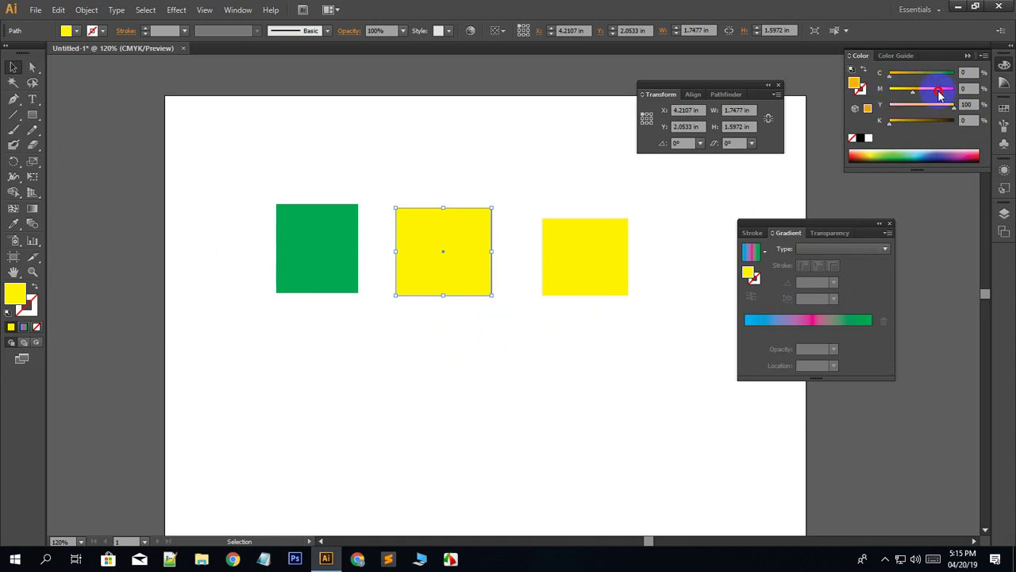
pyautogui.click(517, 382)
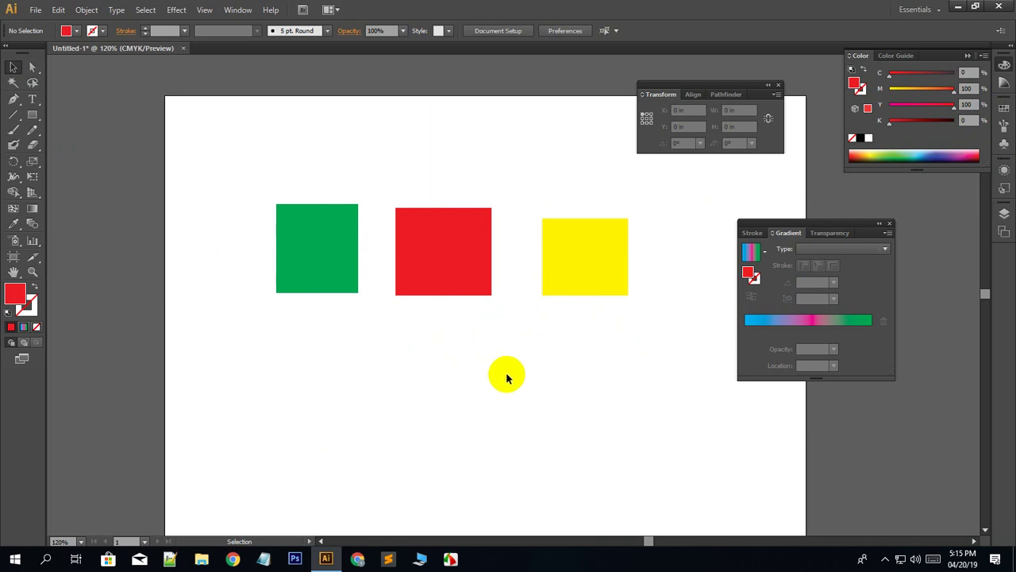
pyautogui.scroll(-1, 514, 375)
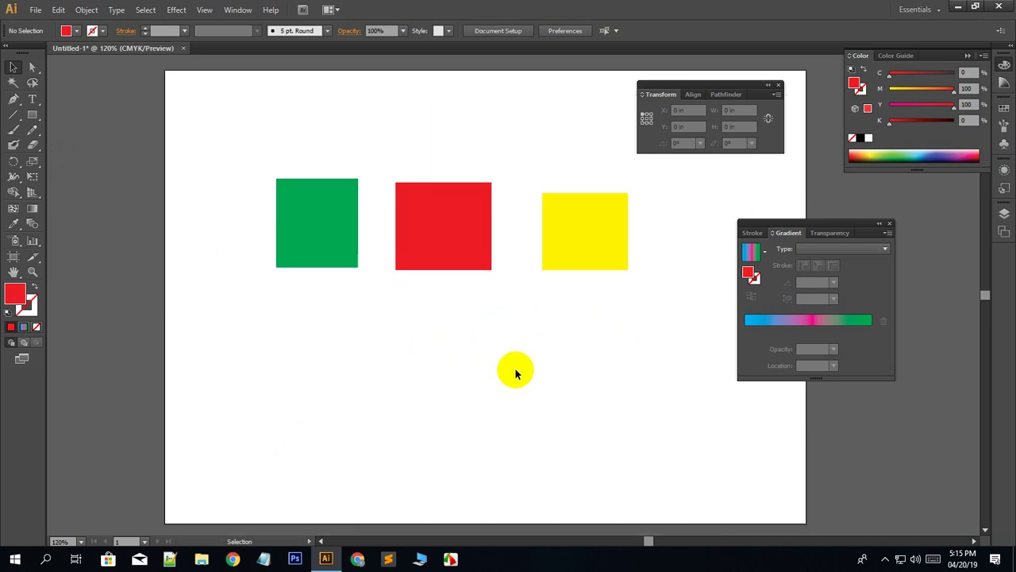
pyautogui.scroll(1, 515, 373)
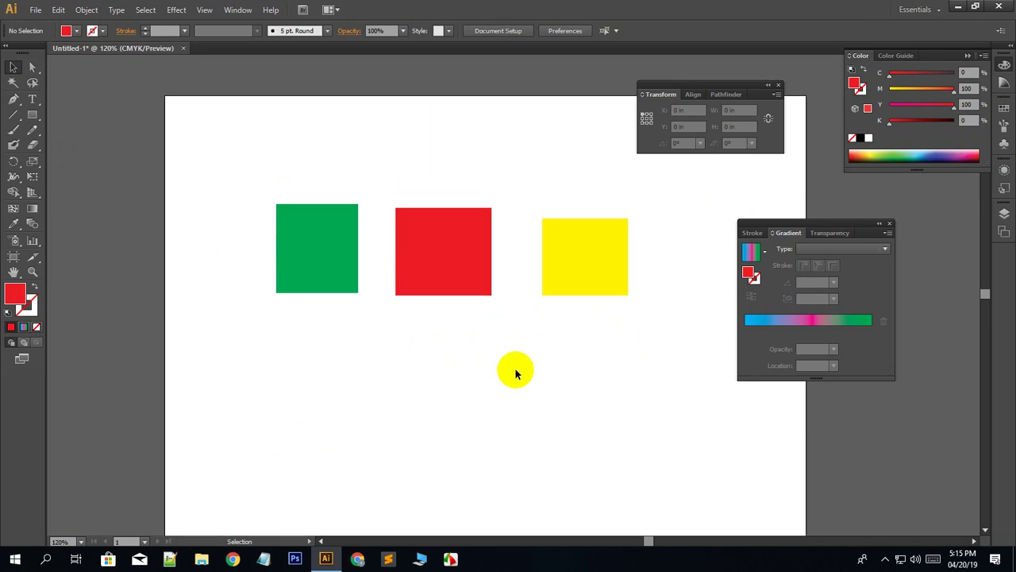
pyautogui.scroll(2, 516, 373)
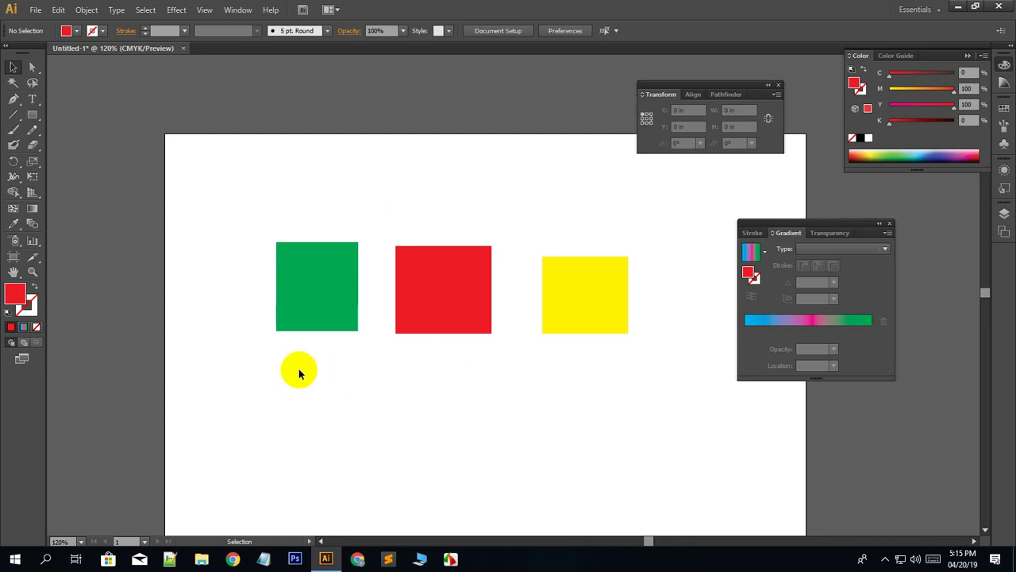
pyautogui.scroll(-3, 299, 373)
pyautogui.scroll(-1, 320, 349)
pyautogui.scroll(4, 322, 349)
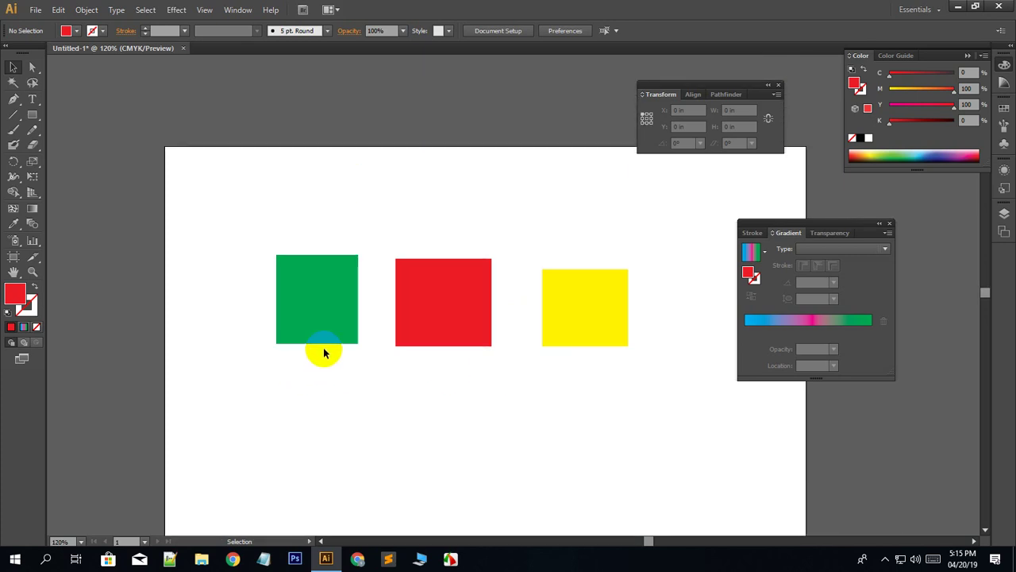
pyautogui.scroll(-1, 316, 343)
pyautogui.scroll(-3, 309, 337)
pyautogui.scroll(-1, 309, 339)
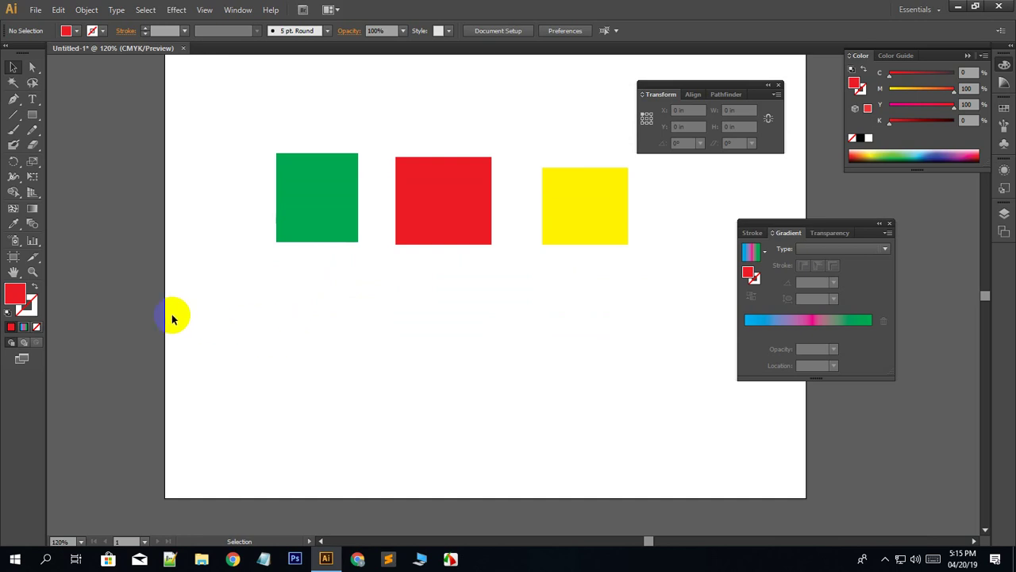
pyautogui.scroll(3, 206, 302)
# Select the green square and toggle between editing its stroke and fill colours.
pyautogui.click(337, 274)
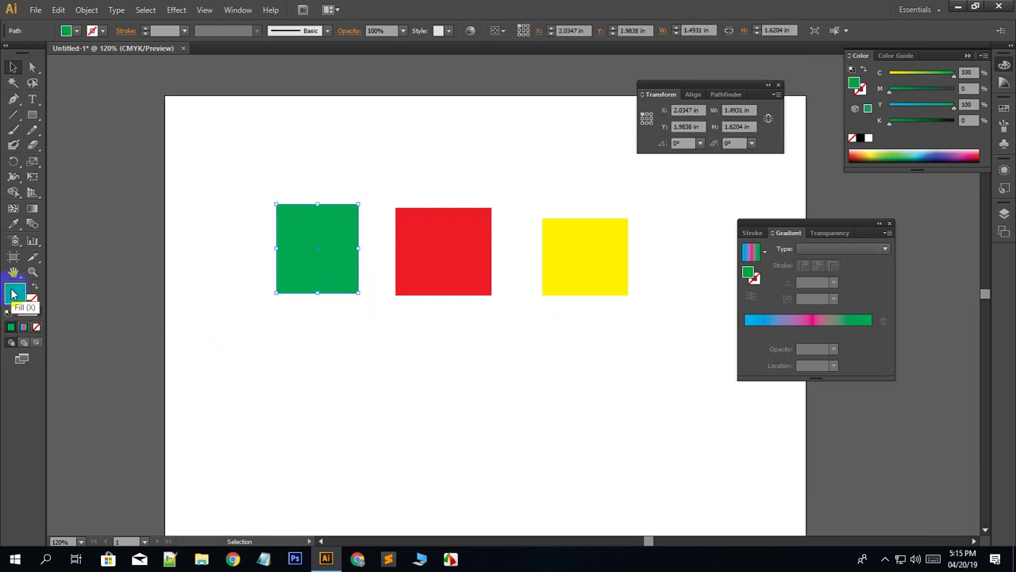
pyautogui.click(28, 307)
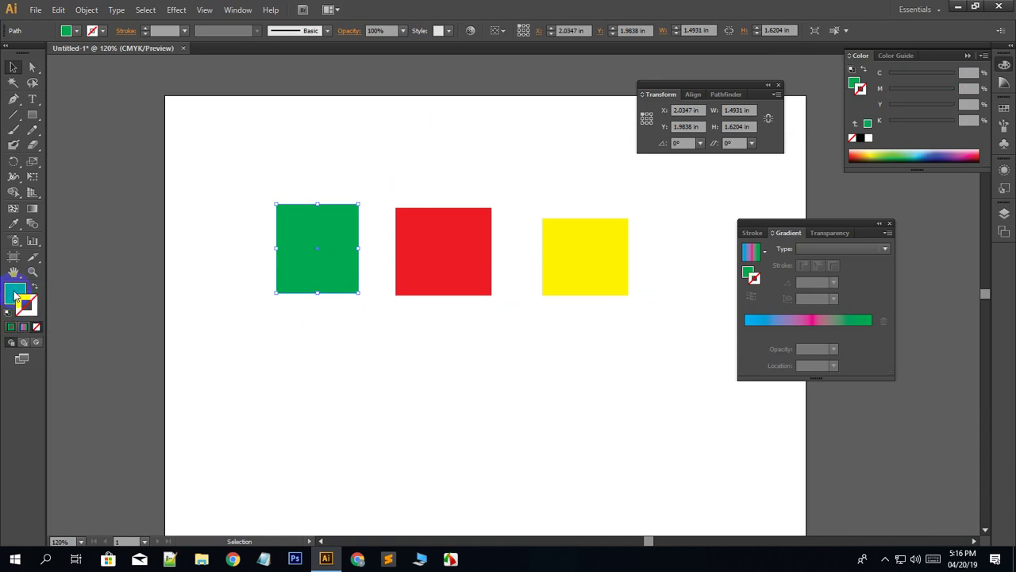
pyautogui.click(14, 291)
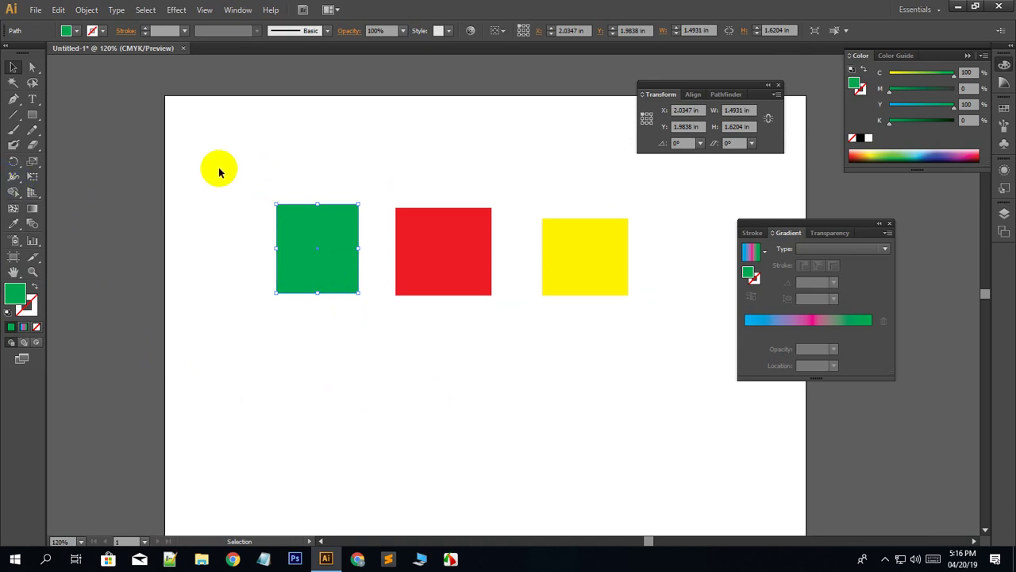
pyautogui.click(233, 208)
# Draw a wide rectangle below the squares, swapped to a green outline with no fill.
pyautogui.scroll(-3, 175, 227)
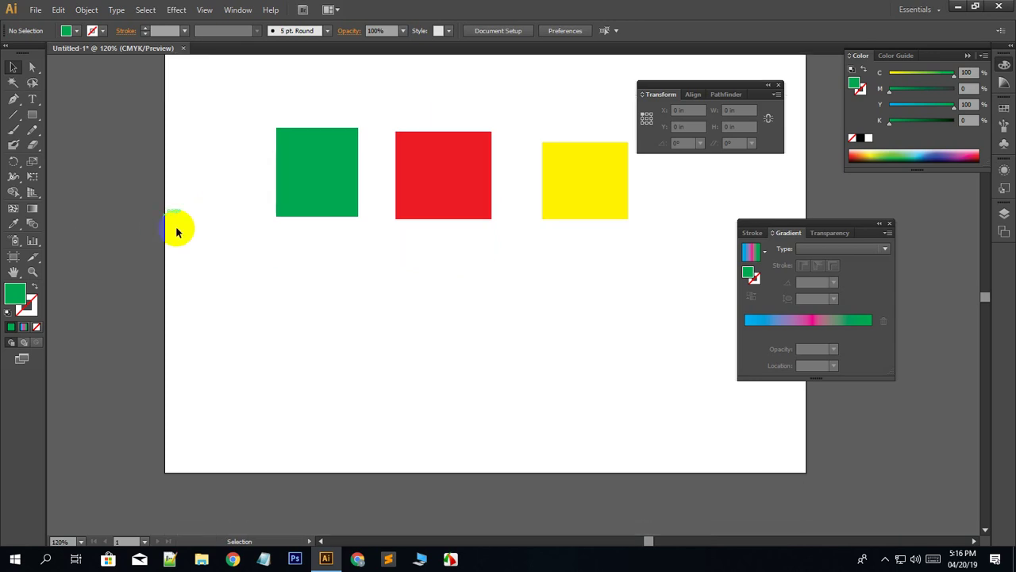
pyautogui.scroll(-2, 209, 215)
pyautogui.click(36, 117)
pyautogui.scroll(2, 322, 331)
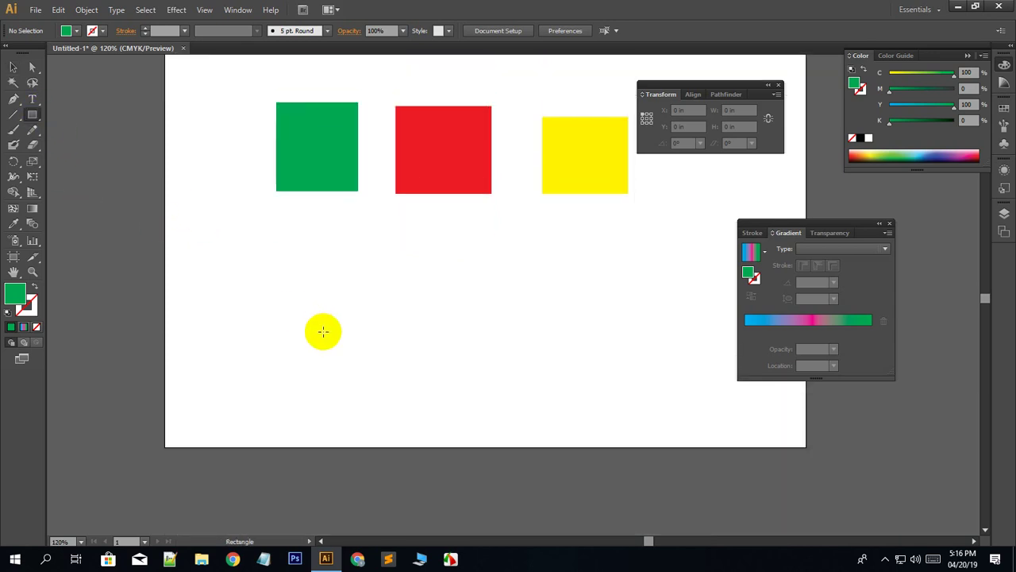
pyautogui.scroll(1, 326, 333)
pyautogui.scroll(-1, 327, 318)
pyautogui.moveTo(317, 264)
pyautogui.mouseDown()
pyautogui.moveTo(601, 411)
pyautogui.moveTo(617, 408)
pyautogui.mouseUp()
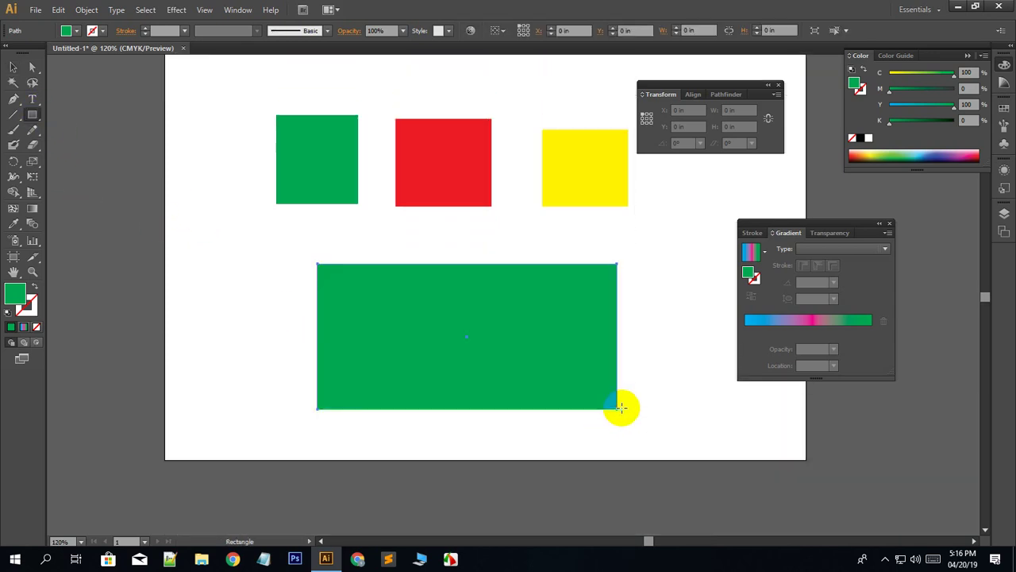
pyautogui.click(13, 68)
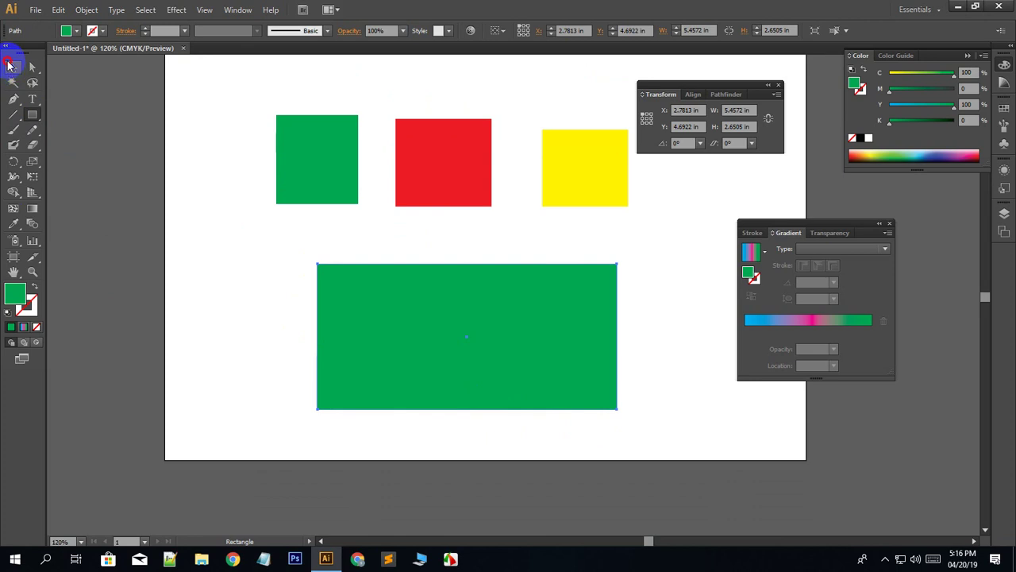
pyautogui.click(35, 292)
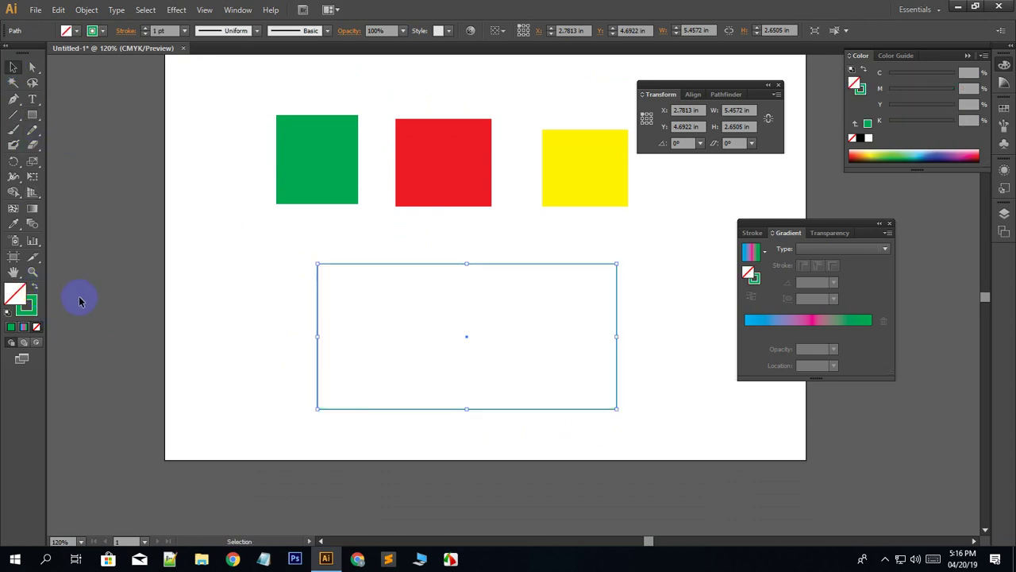
pyautogui.click(346, 379)
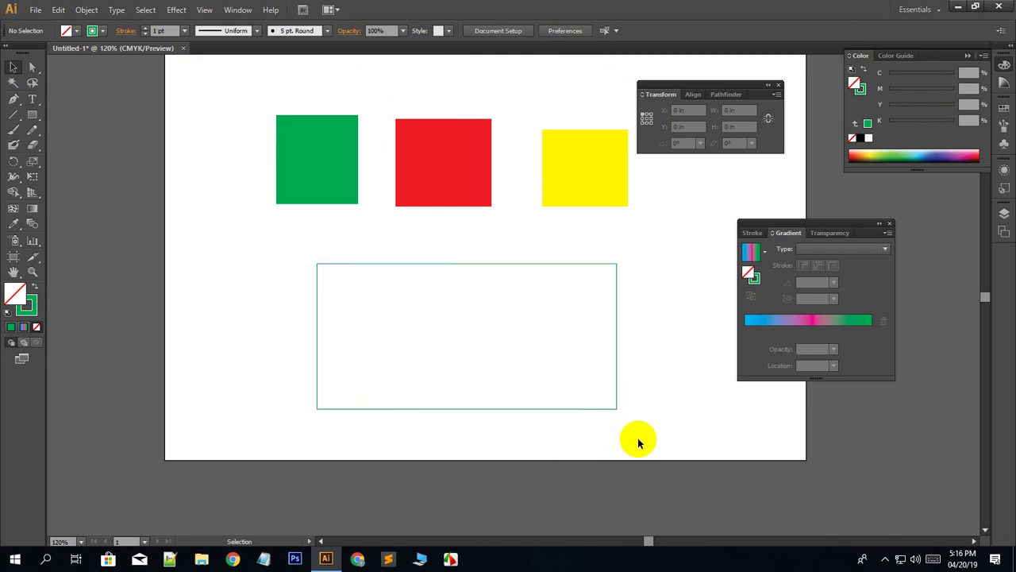
pyautogui.scroll(1, 548, 421)
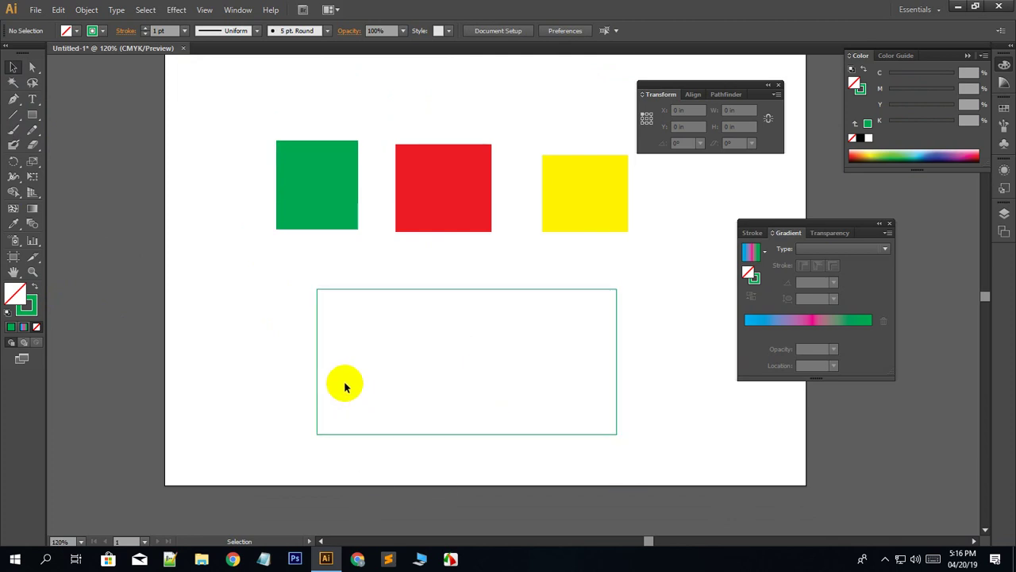
# Zoom to 150% and cut the rectangle's path at its top-left corner with Scissors.
pyautogui.moveTo(273, 304); pyautogui.dragTo(367, 360)
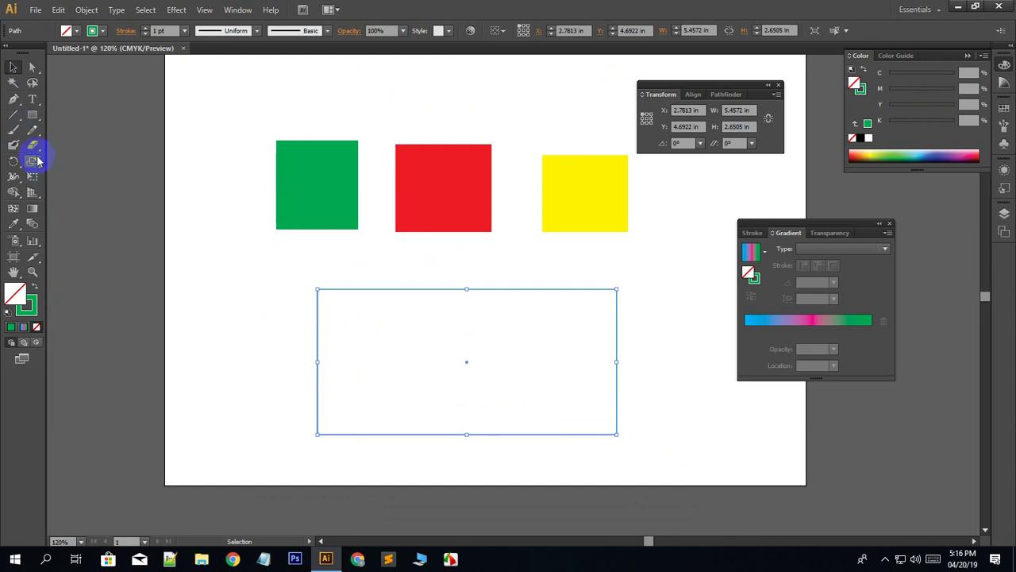
pyautogui.click(34, 146)
pyautogui.moveTo(37, 149); pyautogui.dragTo(101, 167)
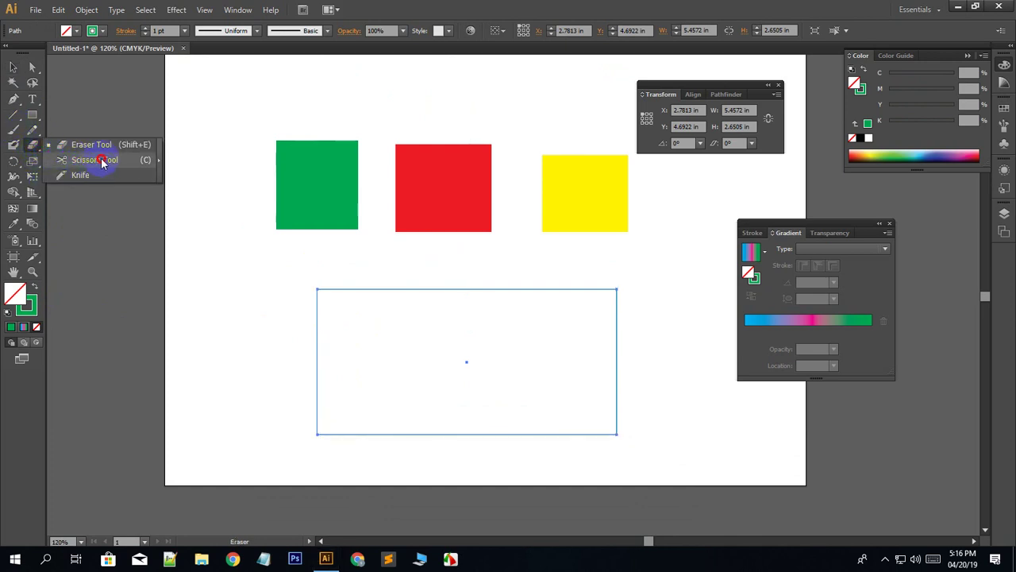
pyautogui.moveTo(101, 163); pyautogui.dragTo(101, 162)
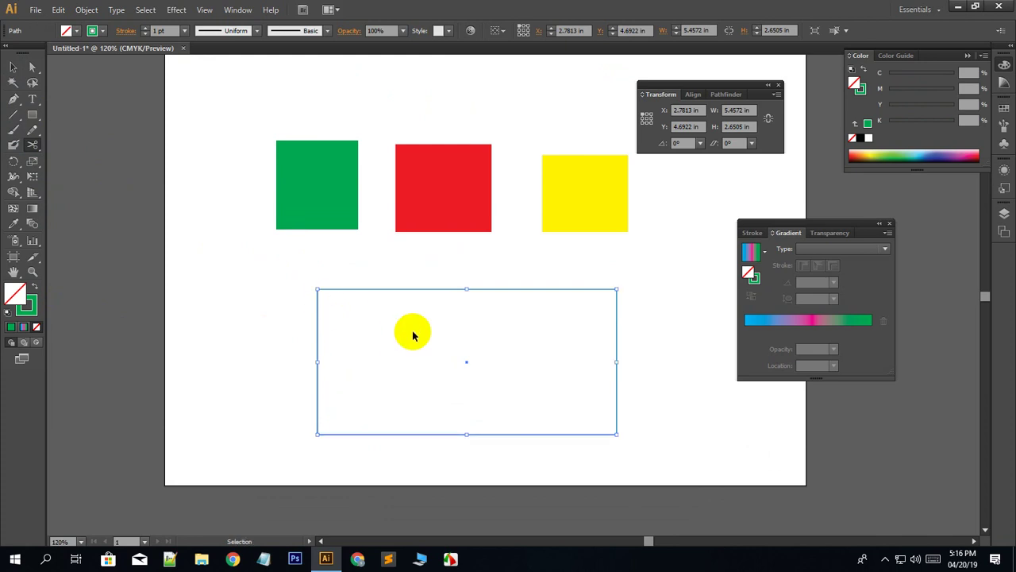
pyautogui.hotkey('ctrl', '+')
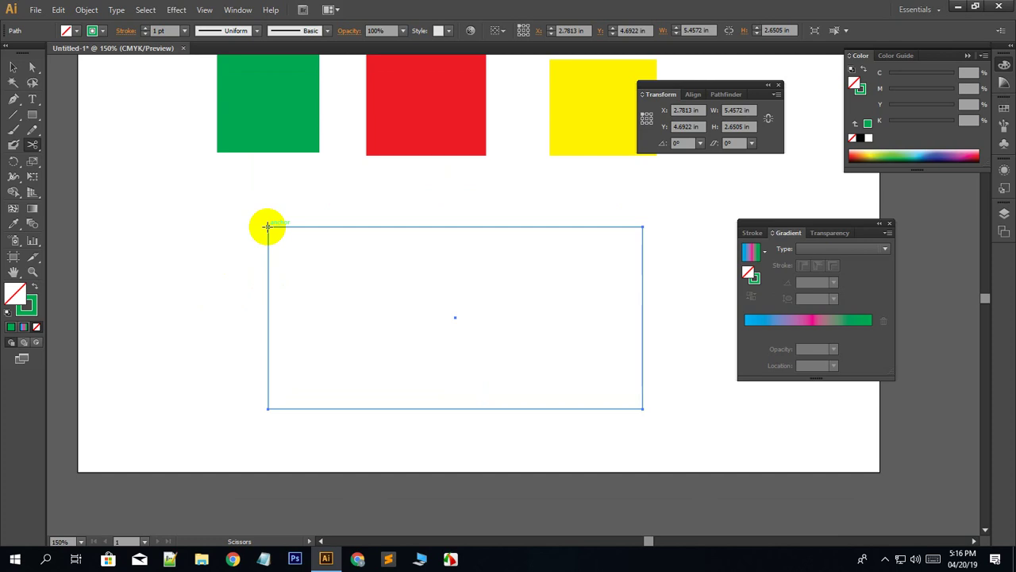
pyautogui.click(267, 227)
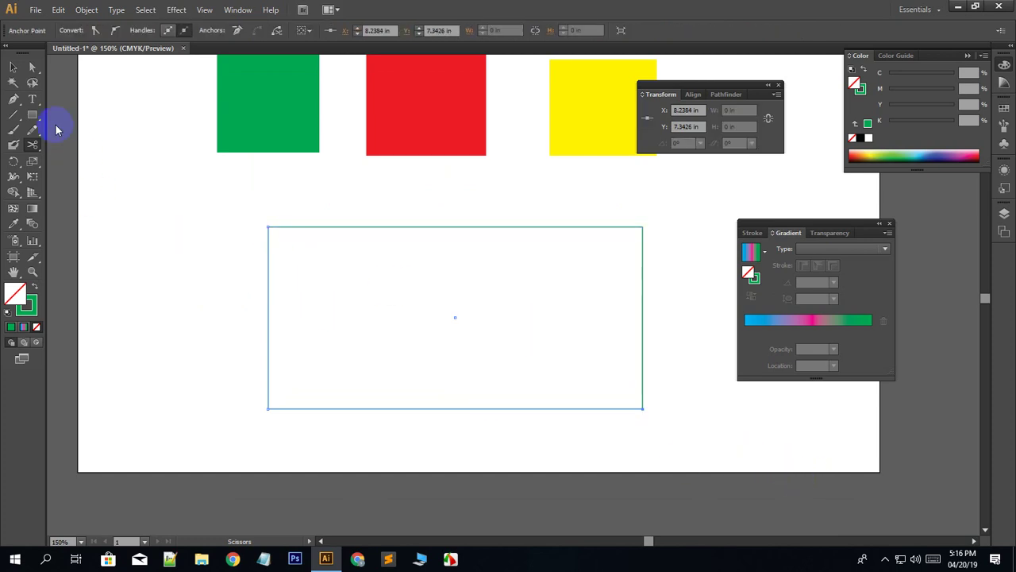
pyautogui.click(14, 70)
pyautogui.click(100, 188)
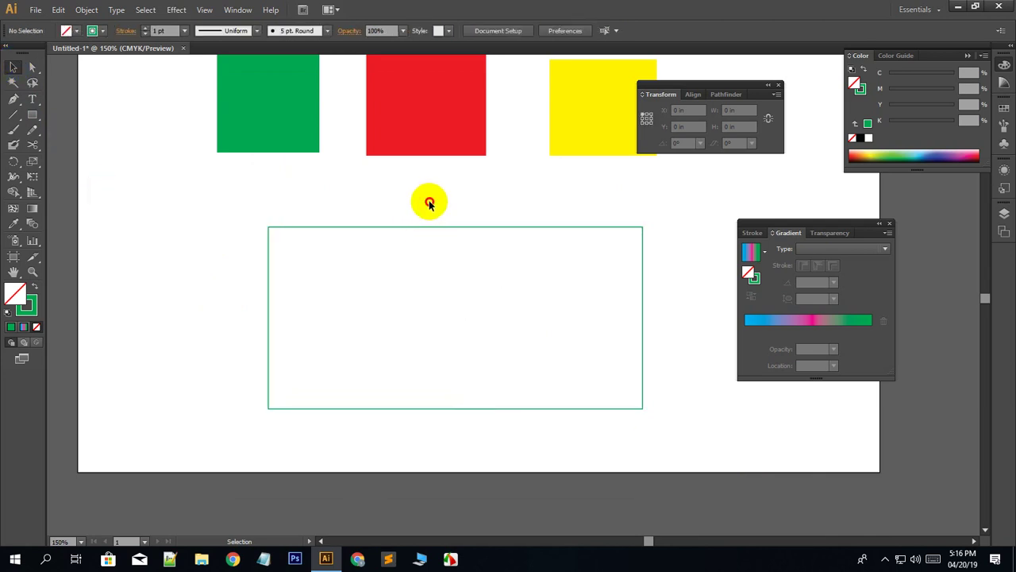
pyautogui.click(508, 228)
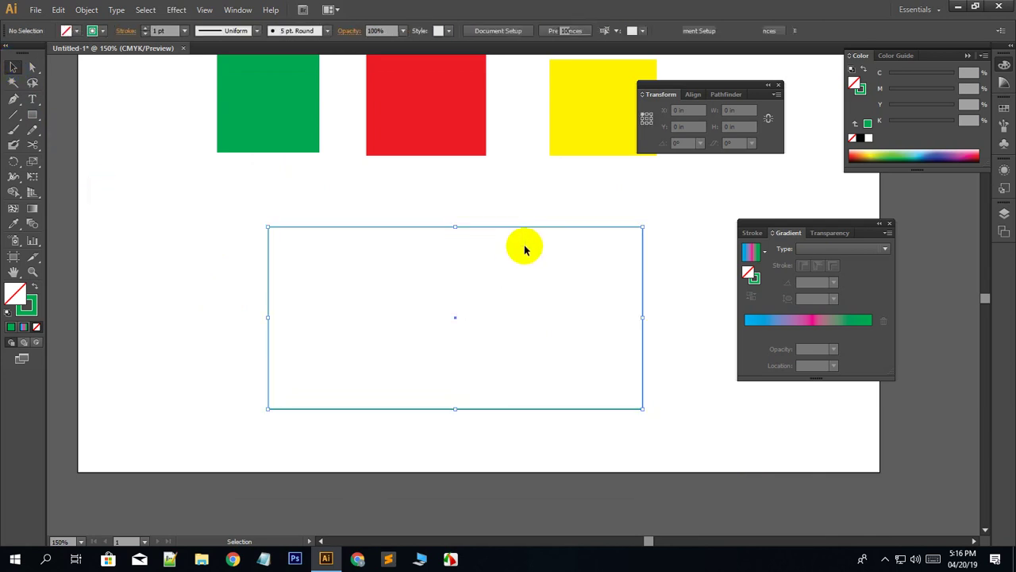
# Apply a 0.375 in Round Corners effect to the rectangle.
pyautogui.click(177, 10)
pyautogui.moveTo(193, 154)
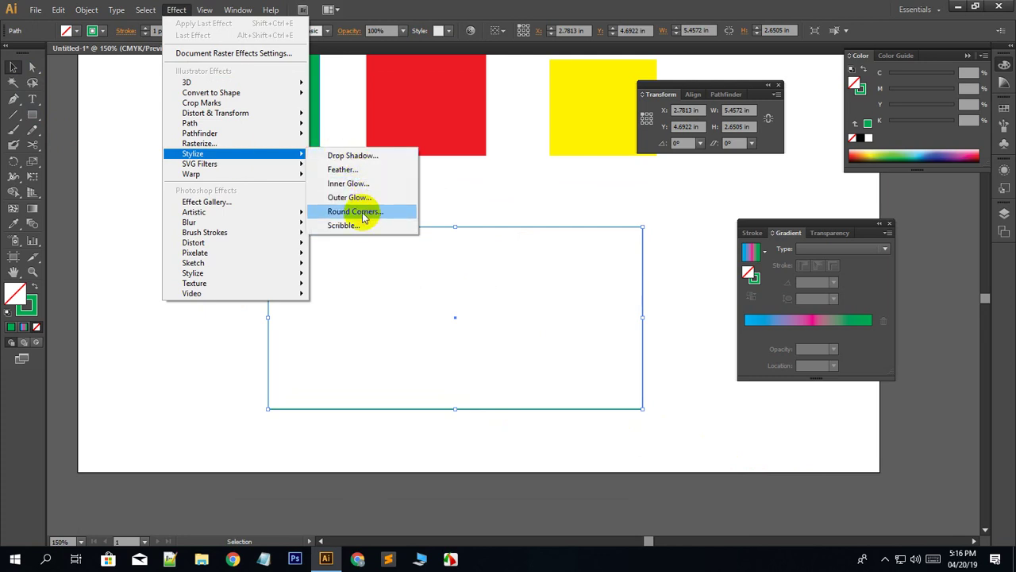
pyautogui.click(362, 212)
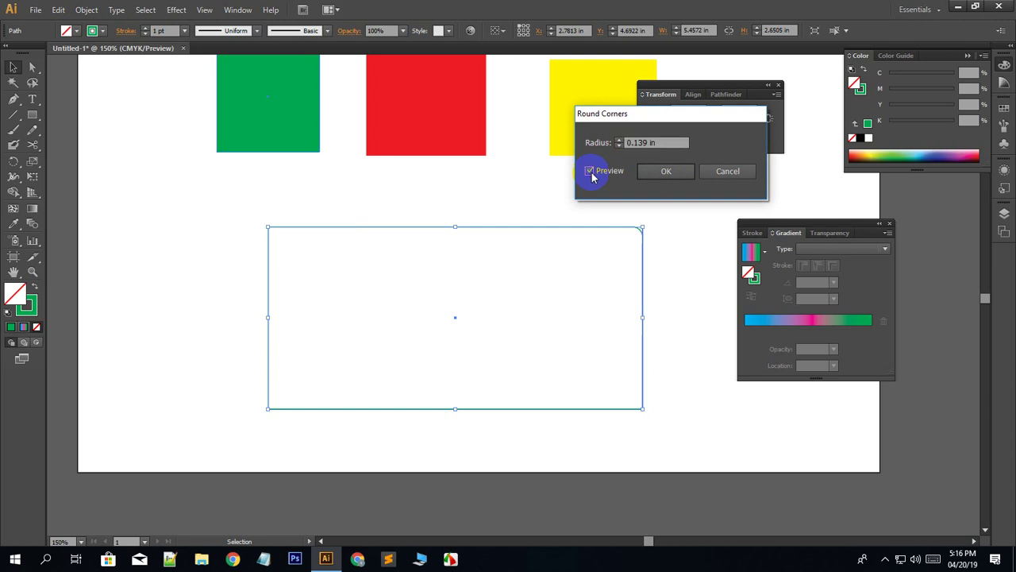
pyautogui.click(635, 144)
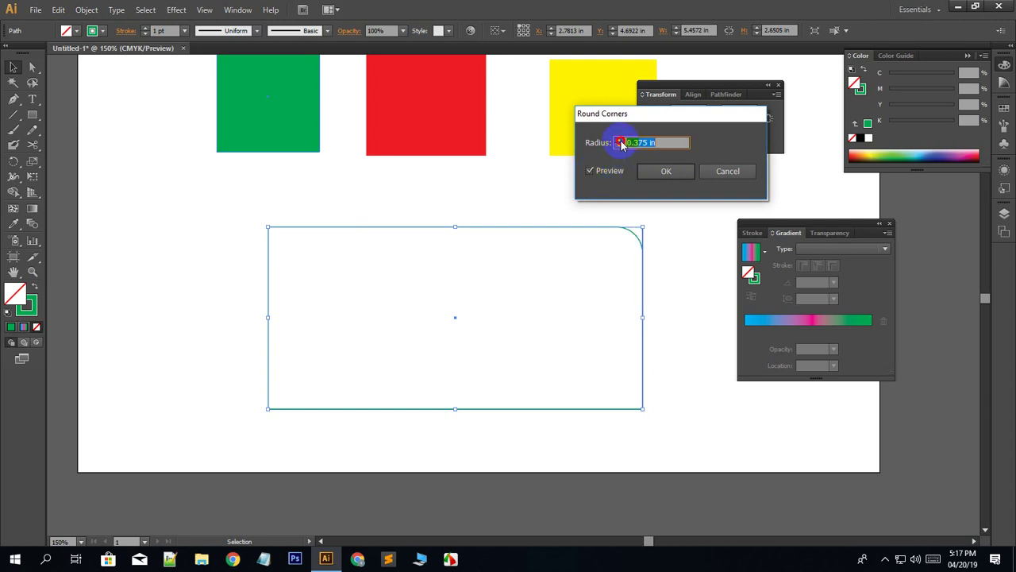
pyautogui.click(671, 172)
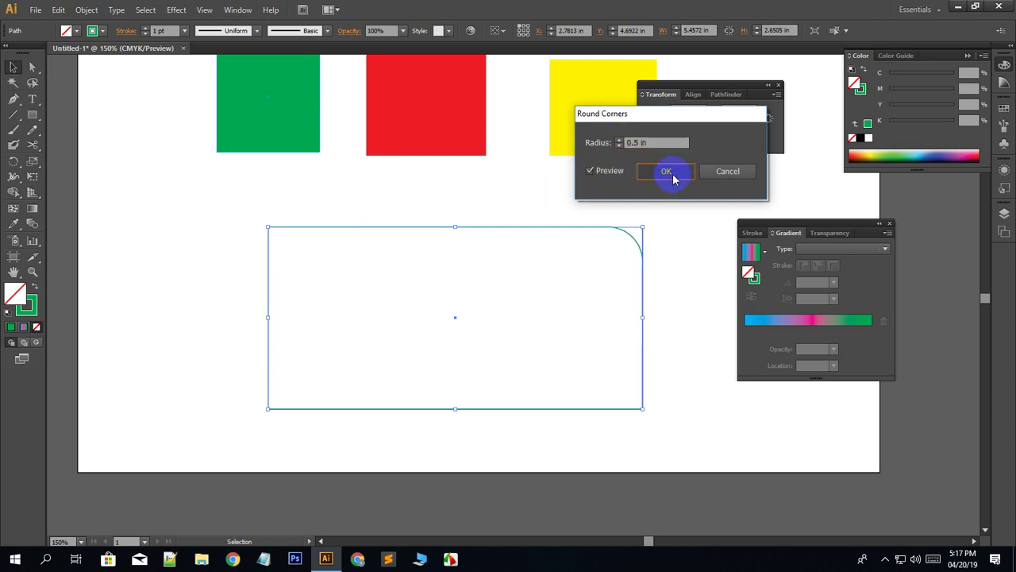
pyautogui.click(674, 251)
# Round the bottom-left corner with a 0.5 in Round Corners effect.
pyautogui.moveTo(238, 393); pyautogui.dragTo(294, 424)
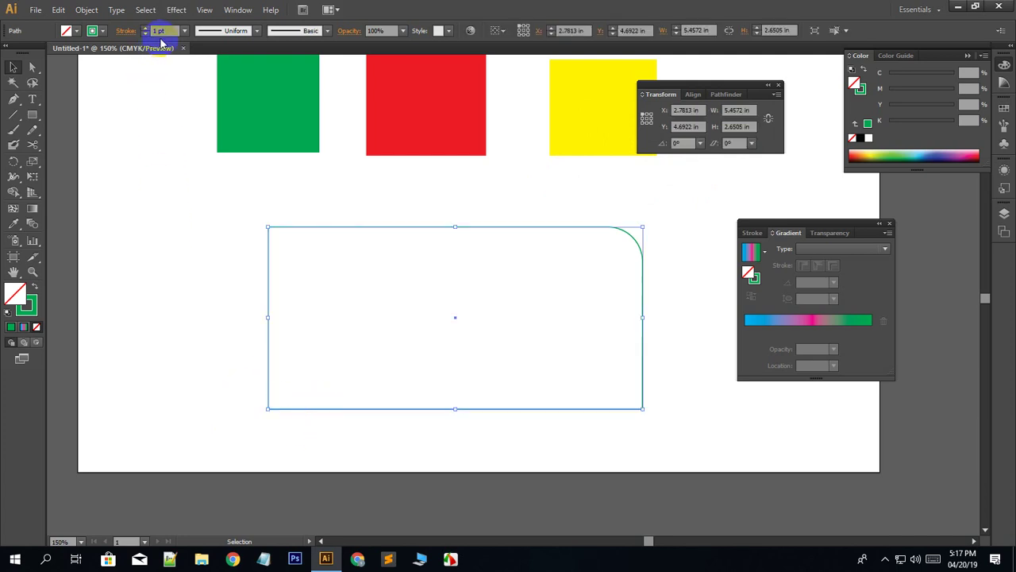
pyautogui.click(176, 10)
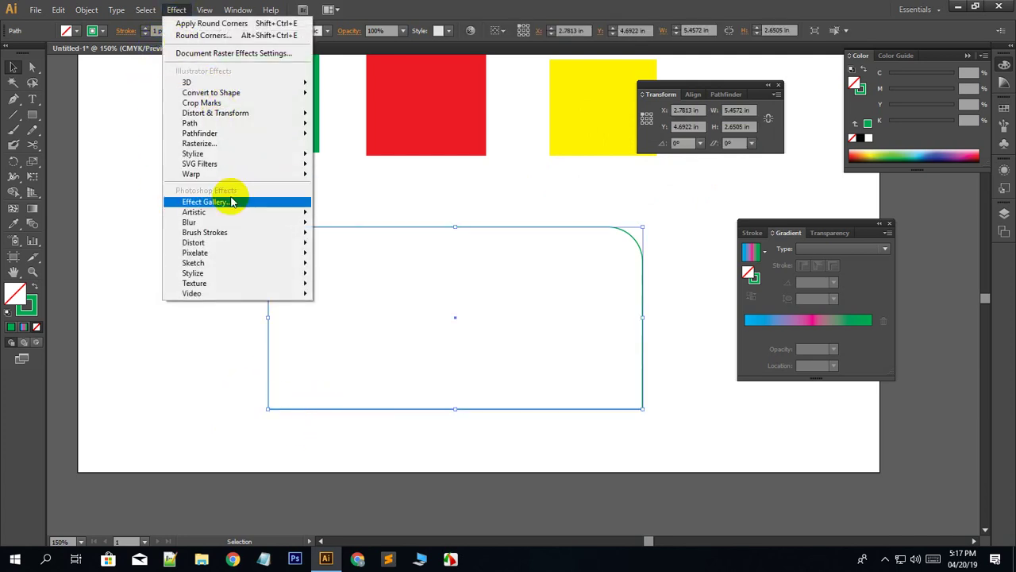
pyautogui.moveTo(193, 153)
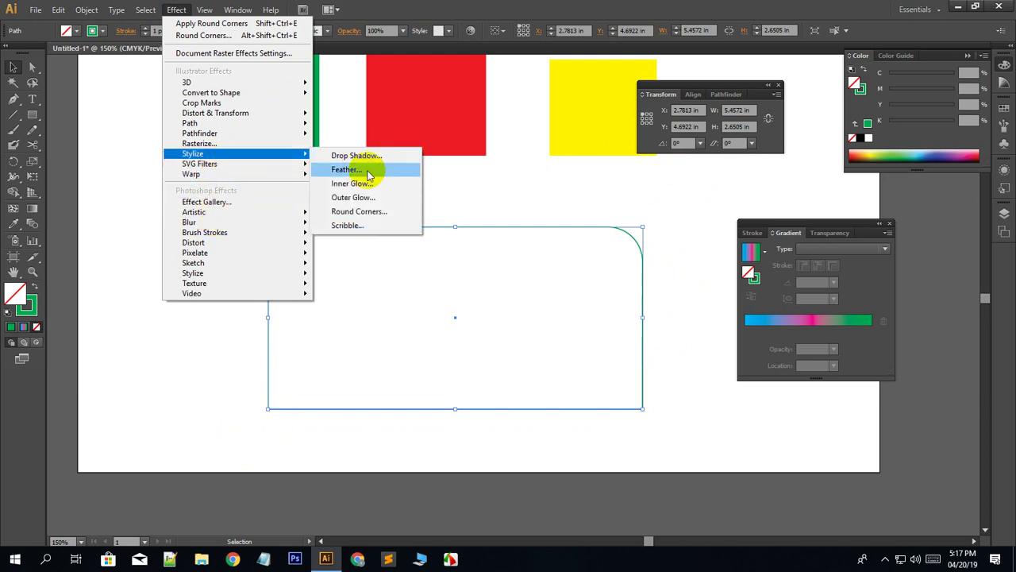
pyautogui.click(363, 211)
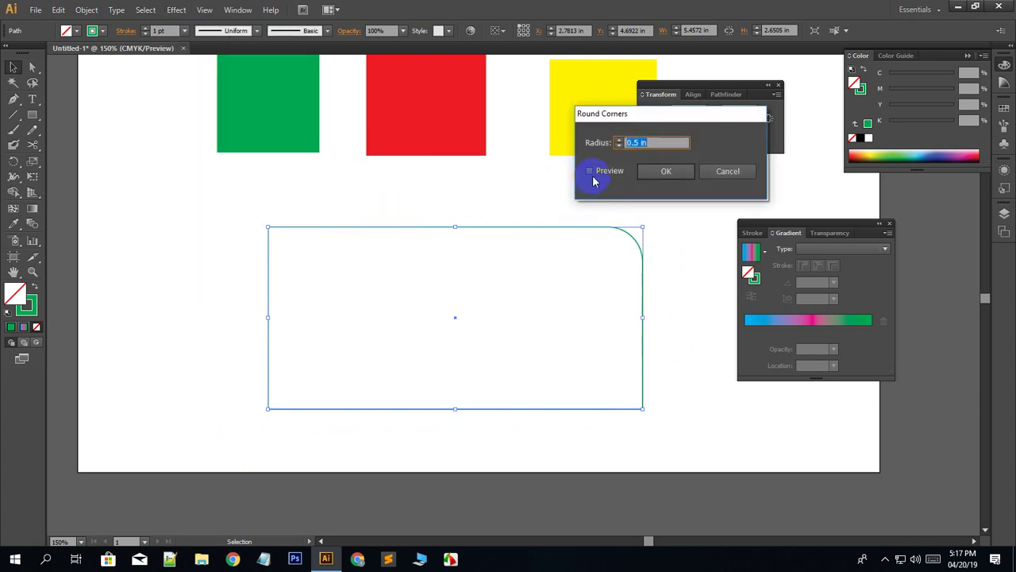
pyautogui.click(602, 174)
pyautogui.click(666, 173)
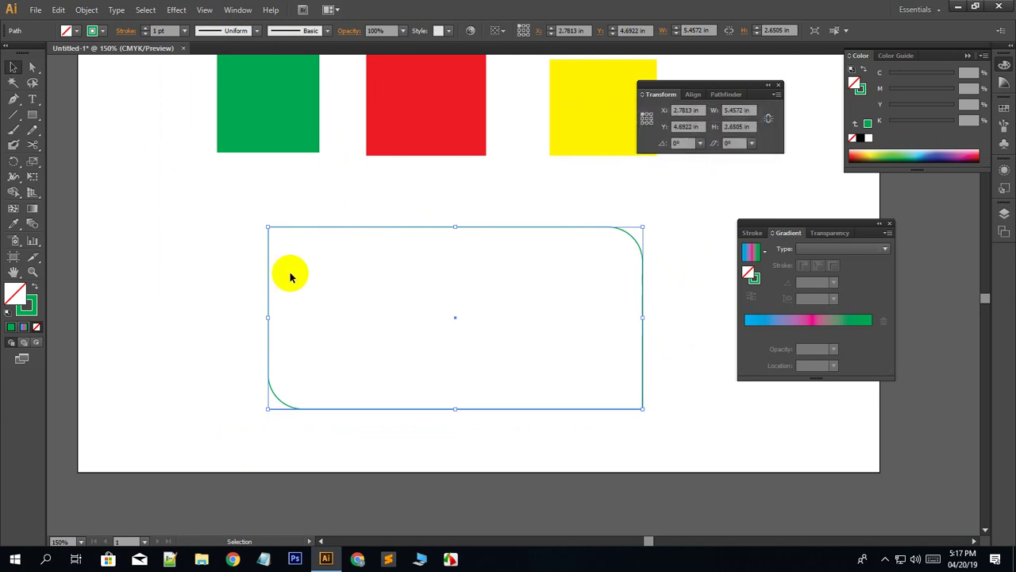
pyautogui.click(230, 268)
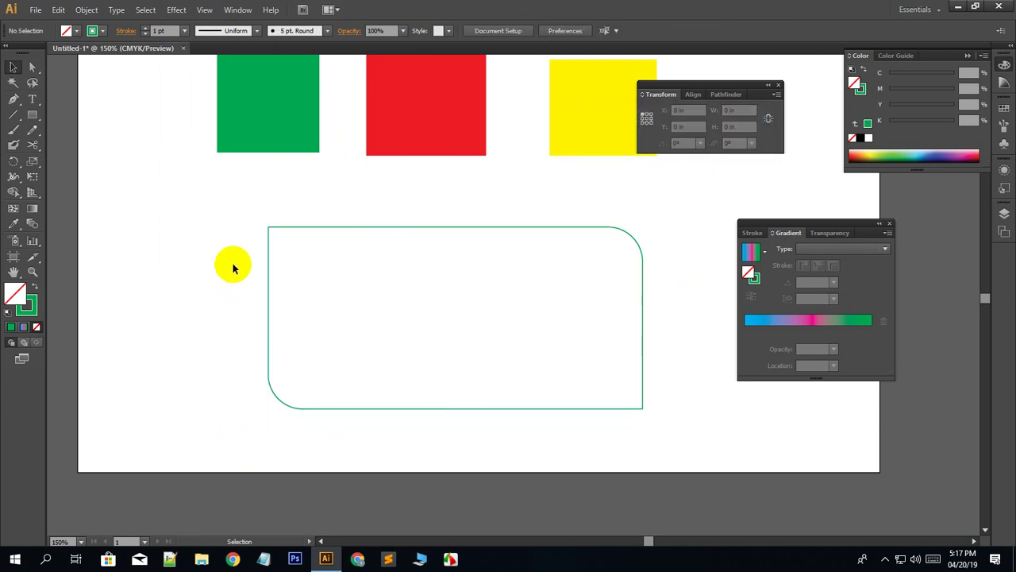
pyautogui.moveTo(222, 203); pyautogui.dragTo(688, 433)
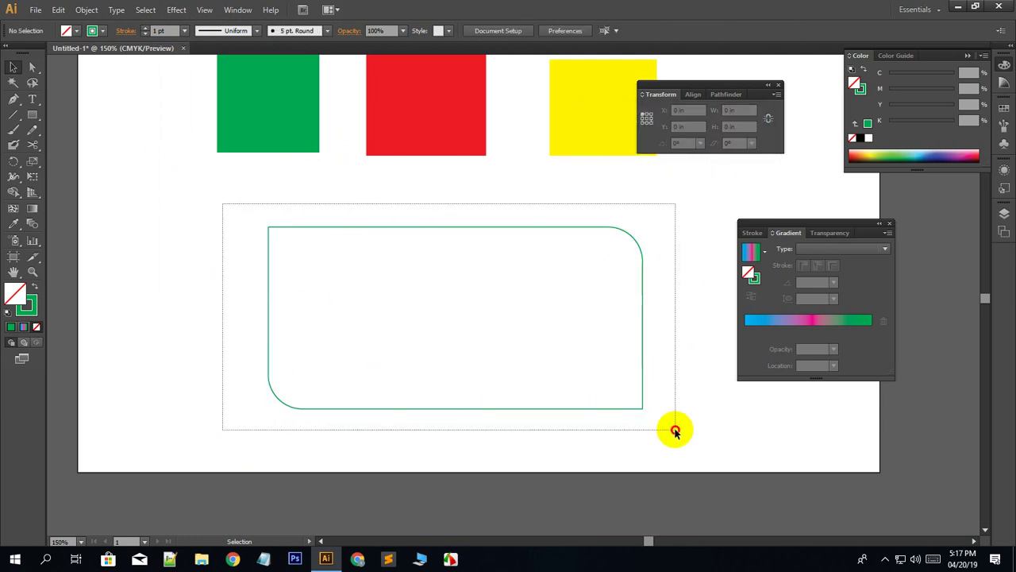
# Expand the rounded-corner effect into real paths with Object > Expand Appearance.
pyautogui.click(88, 10)
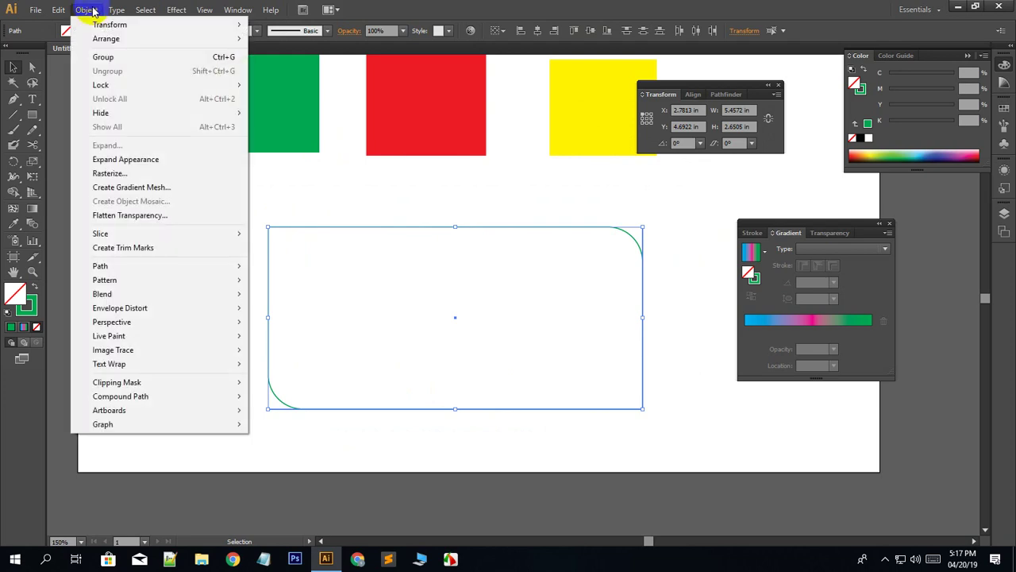
pyautogui.moveTo(101, 266)
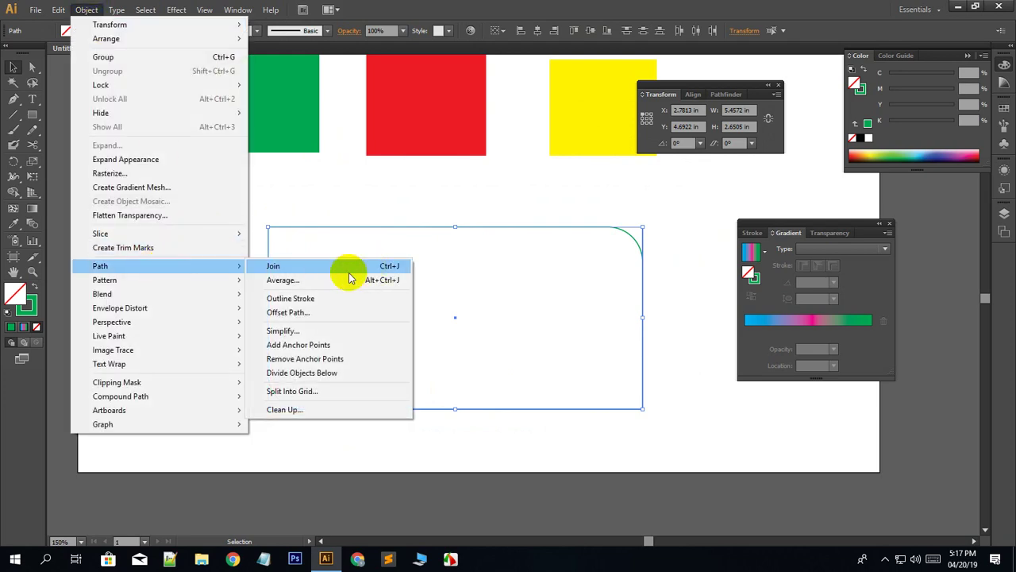
pyautogui.click(300, 272)
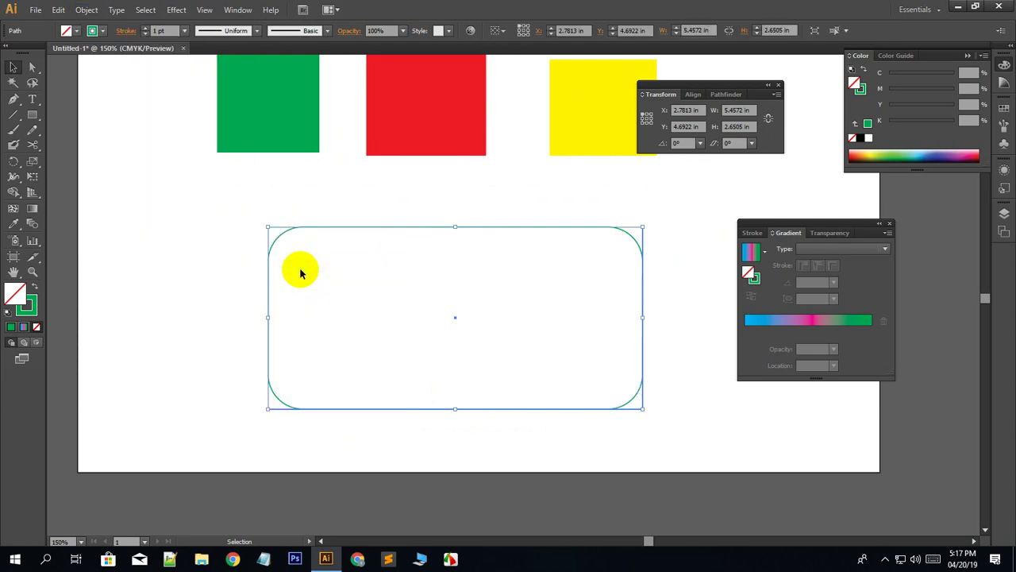
pyautogui.hotkey('ctrl', 'z')
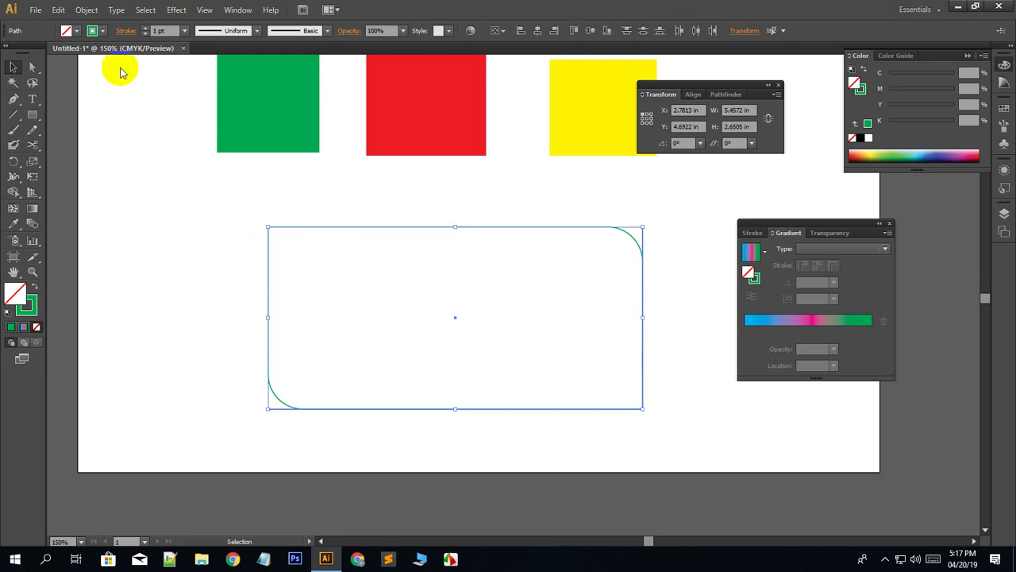
pyautogui.click(87, 9)
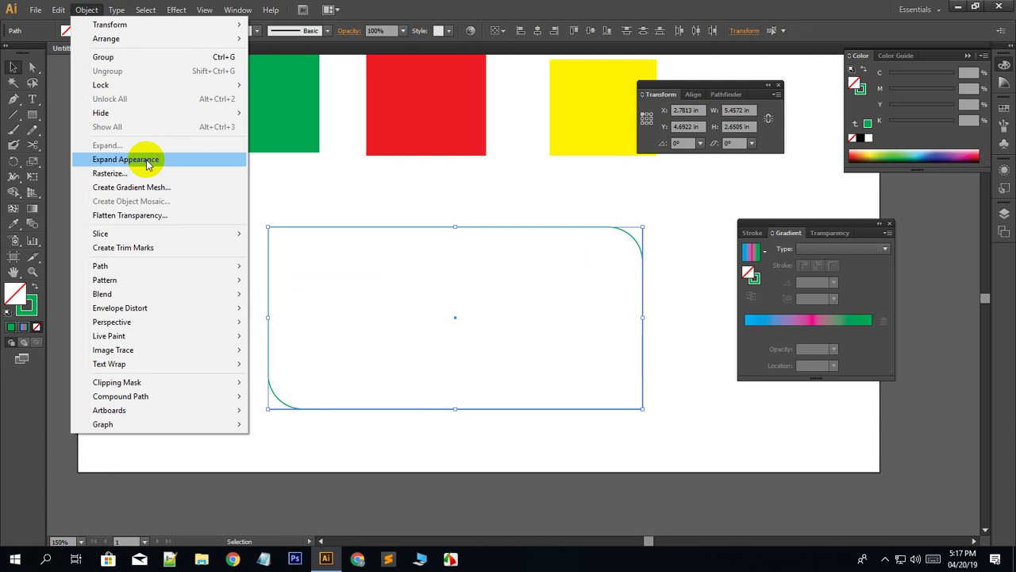
pyautogui.click(147, 159)
# Join the path's open ends and make its green outline colour the fill.
pyautogui.click(86, 9)
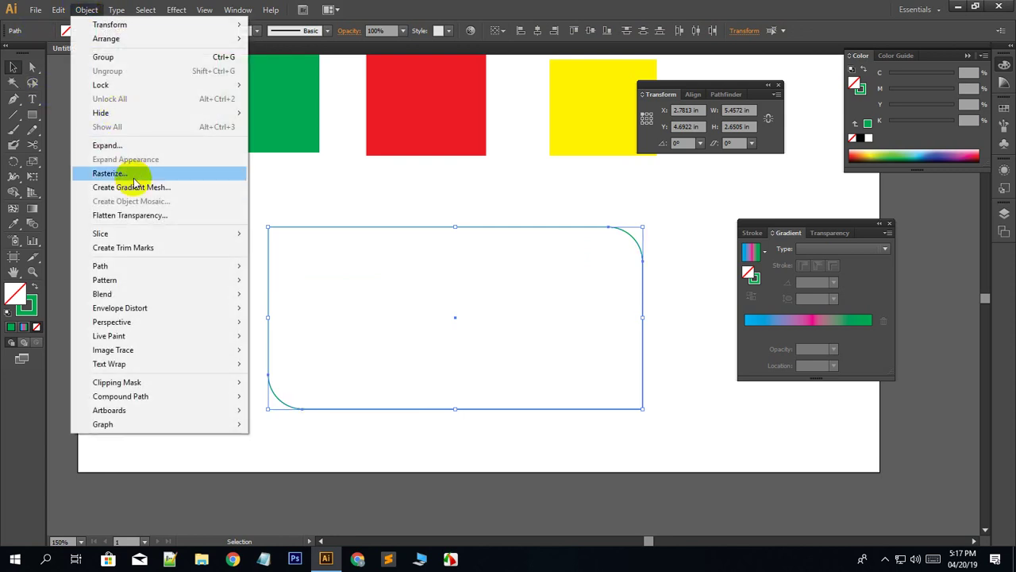
pyautogui.moveTo(100, 266)
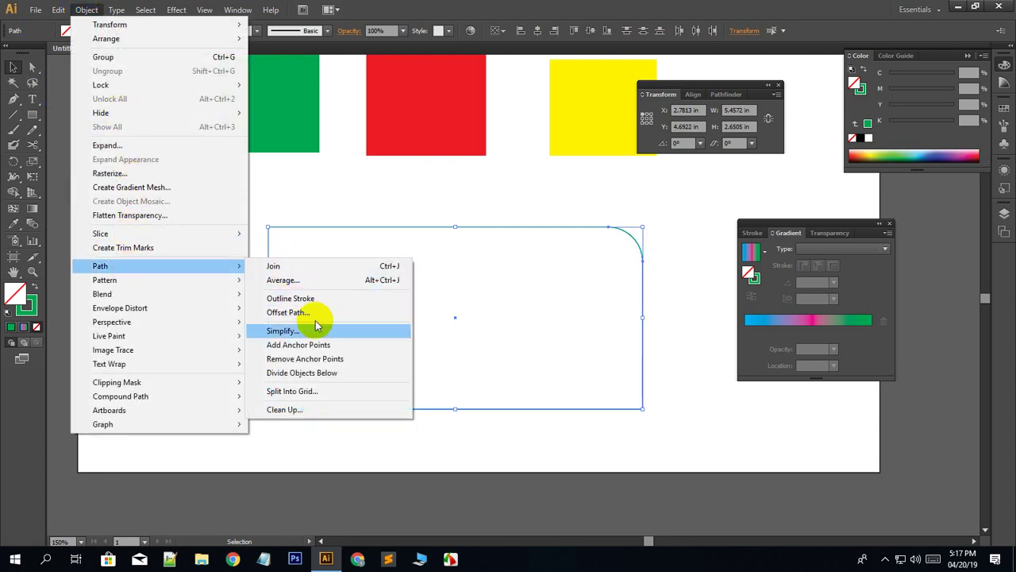
pyautogui.click(302, 265)
pyautogui.click(412, 420)
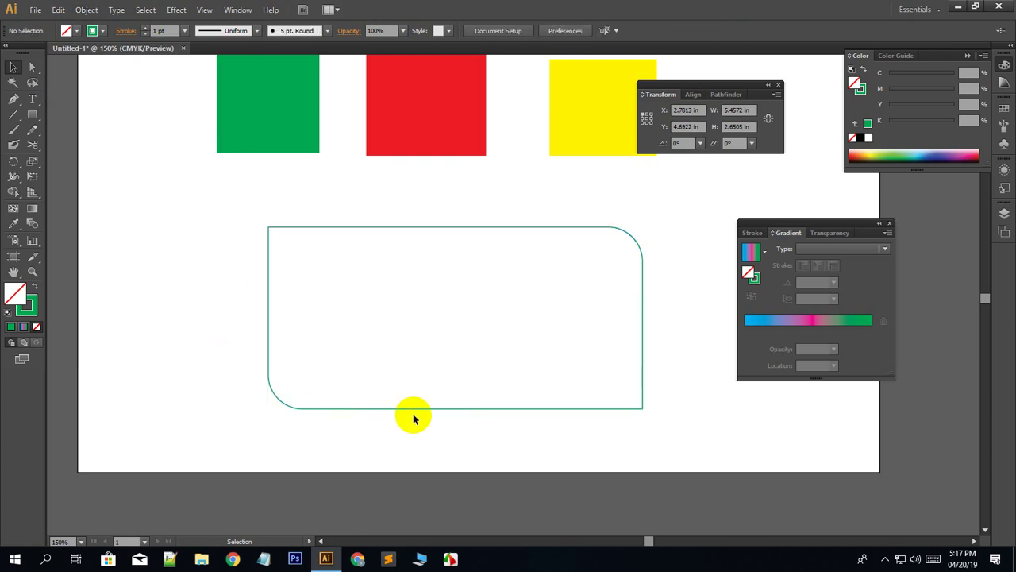
pyautogui.click(412, 408)
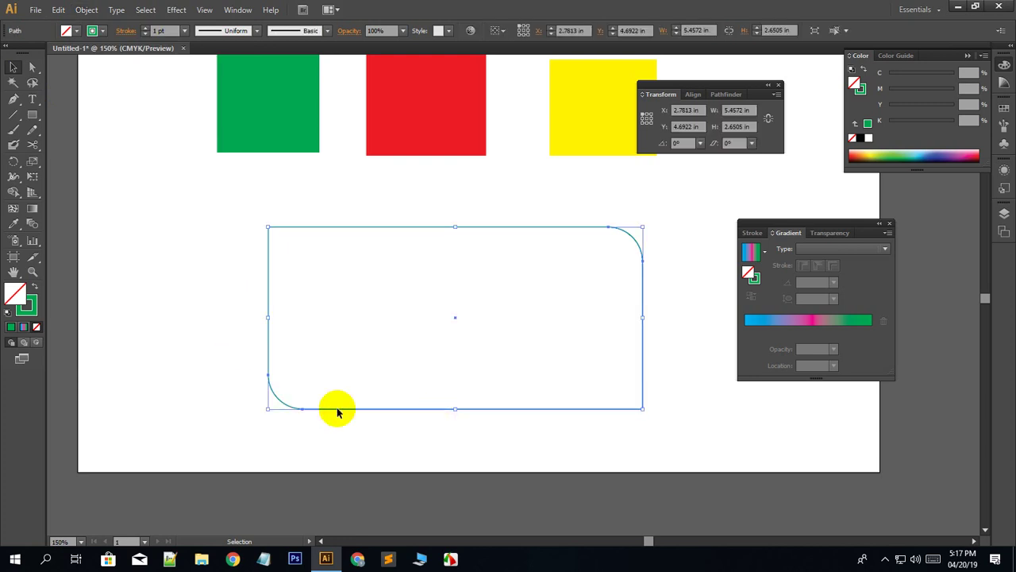
pyautogui.click(33, 288)
# Reselect the green-filled rounded shape and pick the Direct Selection tool.
pyautogui.click(202, 307)
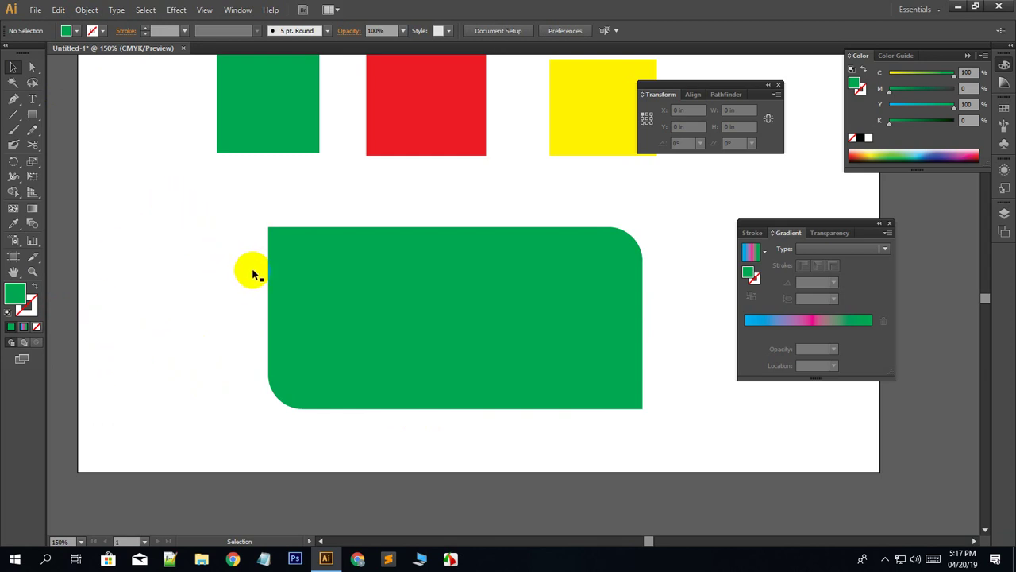
pyautogui.scroll(1, 282, 283)
pyautogui.scroll(2, 286, 269)
pyautogui.scroll(-4, 287, 268)
pyautogui.scroll(2, 286, 268)
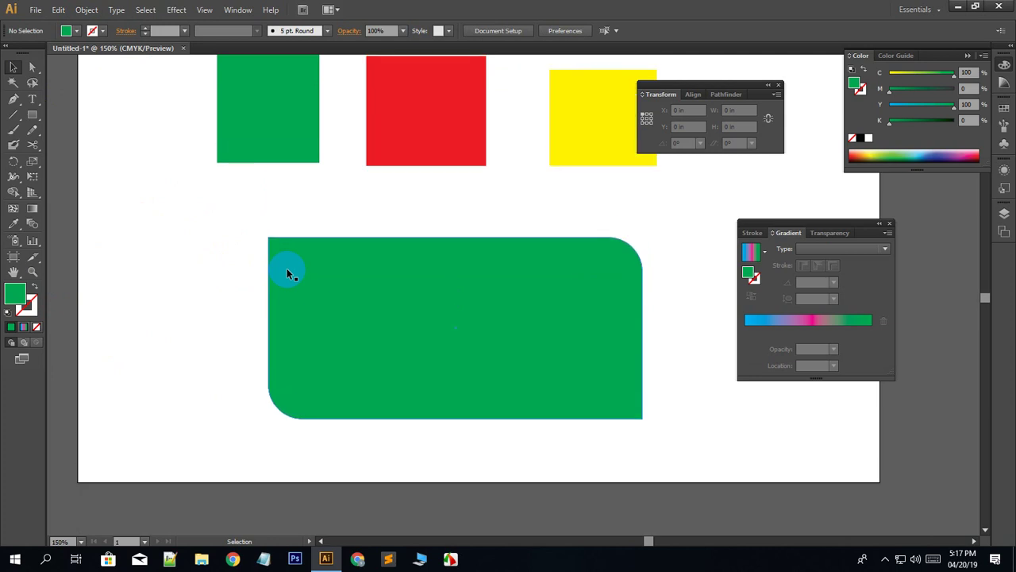
pyautogui.scroll(3, 287, 272)
pyautogui.scroll(-2, 287, 272)
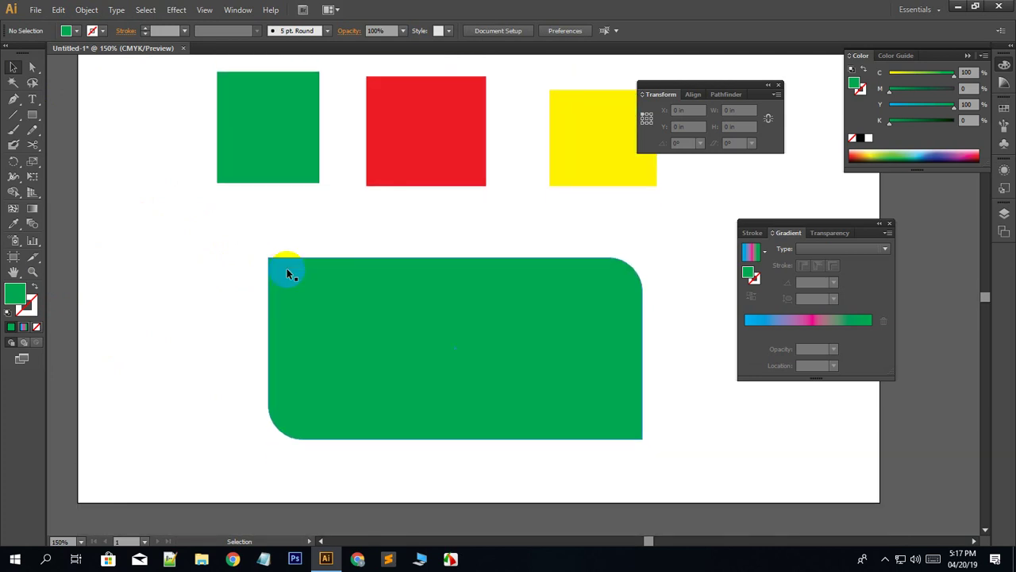
pyautogui.scroll(-2, 288, 272)
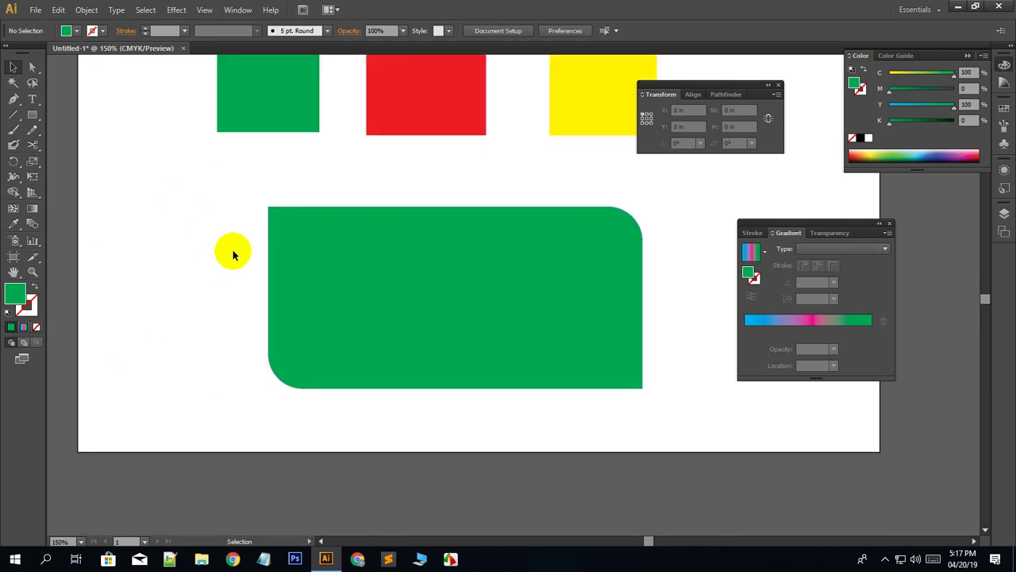
pyautogui.scroll(3, 233, 253)
pyautogui.click(341, 339)
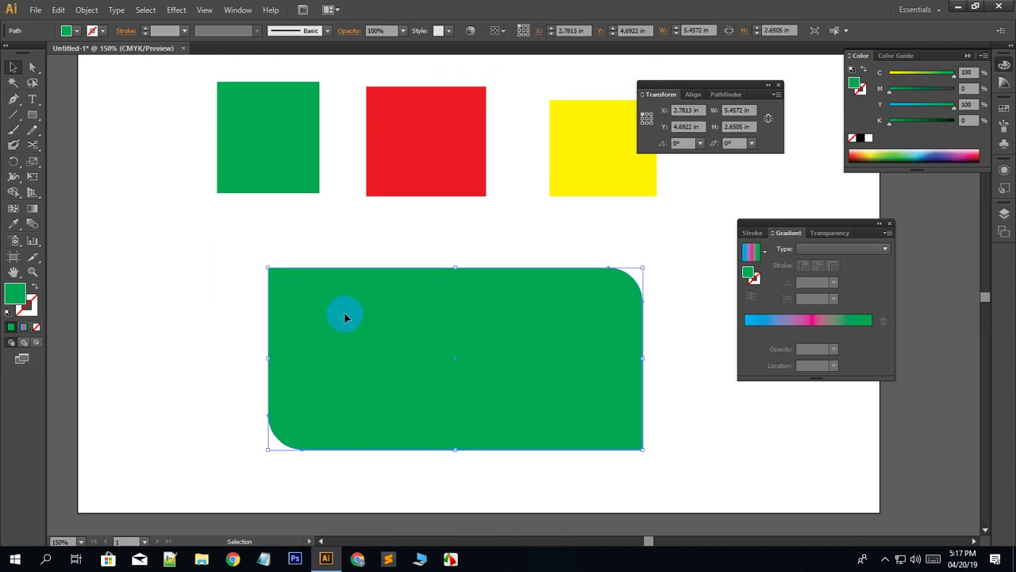
pyautogui.click(172, 249)
pyautogui.click(425, 285)
pyautogui.click(32, 69)
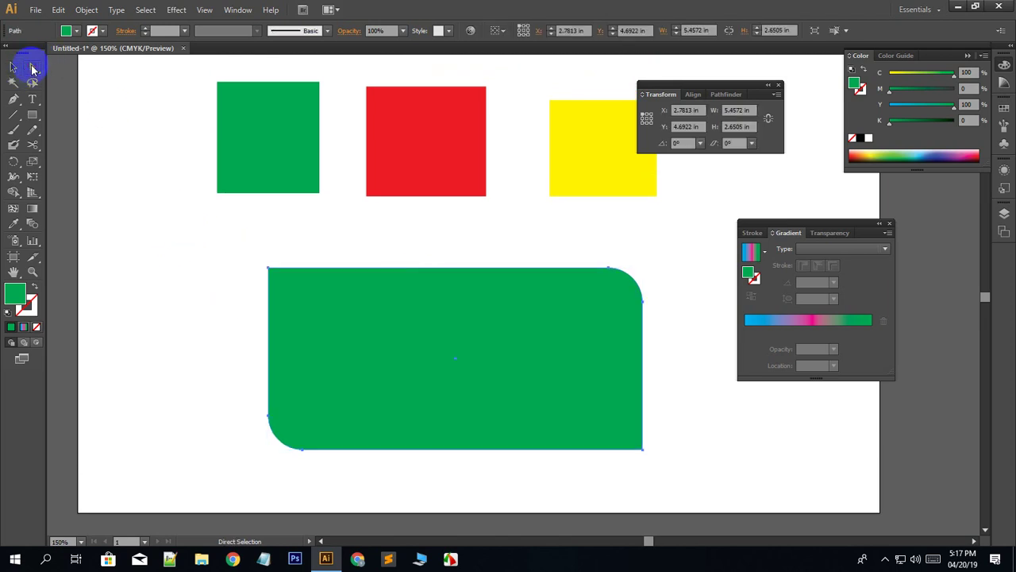
# Reshape the top-right curled bulge into a smooth rounded corner.
pyautogui.click(644, 306)
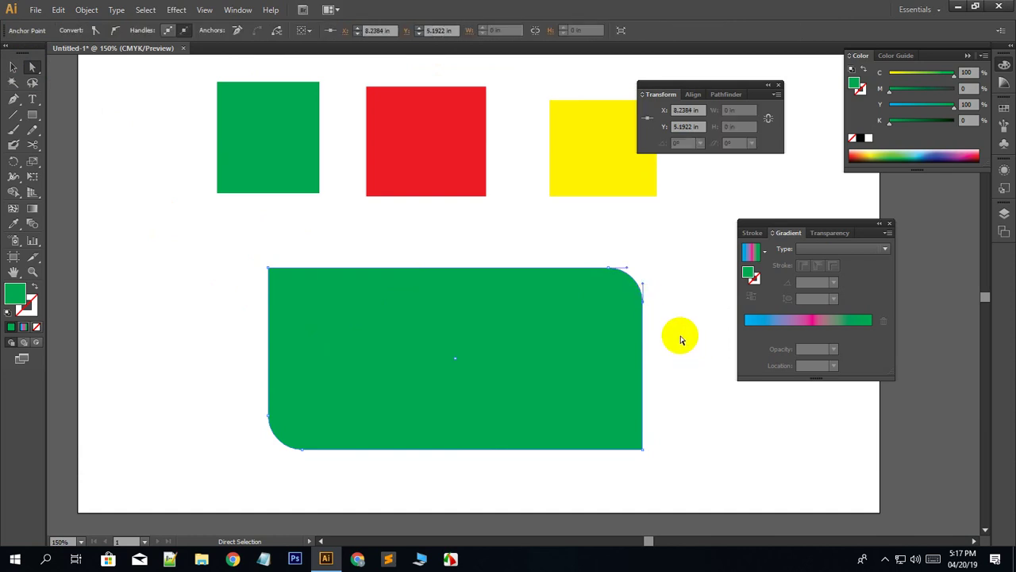
pyautogui.moveTo(651, 286); pyautogui.dragTo(710, 235)
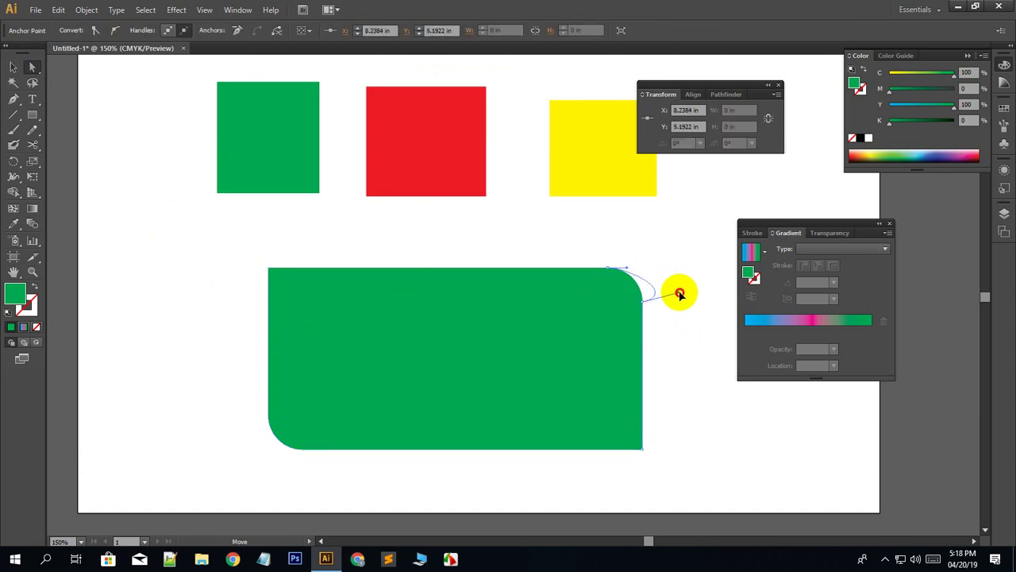
pyautogui.click(706, 334)
pyautogui.click(641, 272)
pyautogui.moveTo(647, 316); pyautogui.dragTo(622, 281)
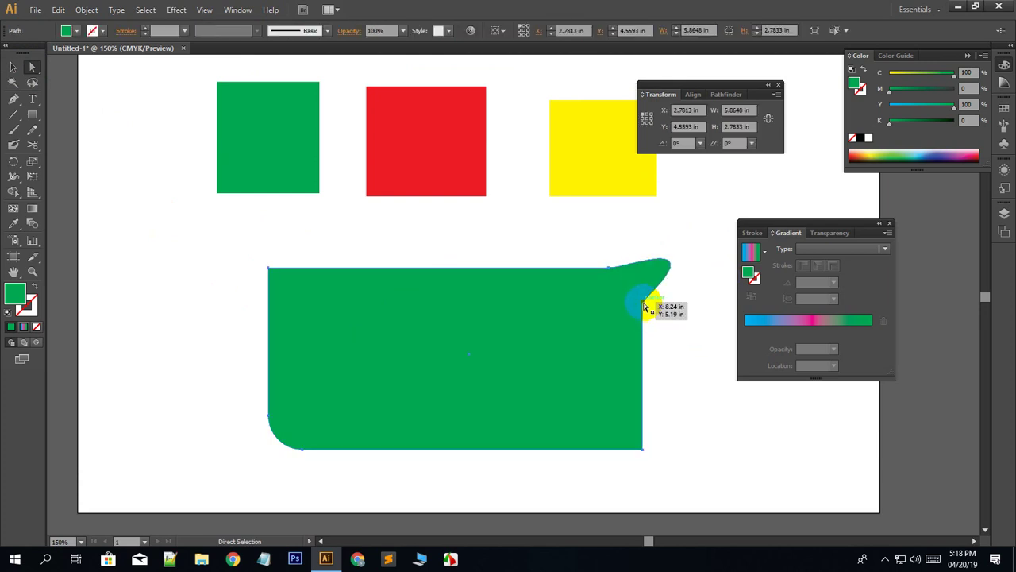
pyautogui.click(563, 288)
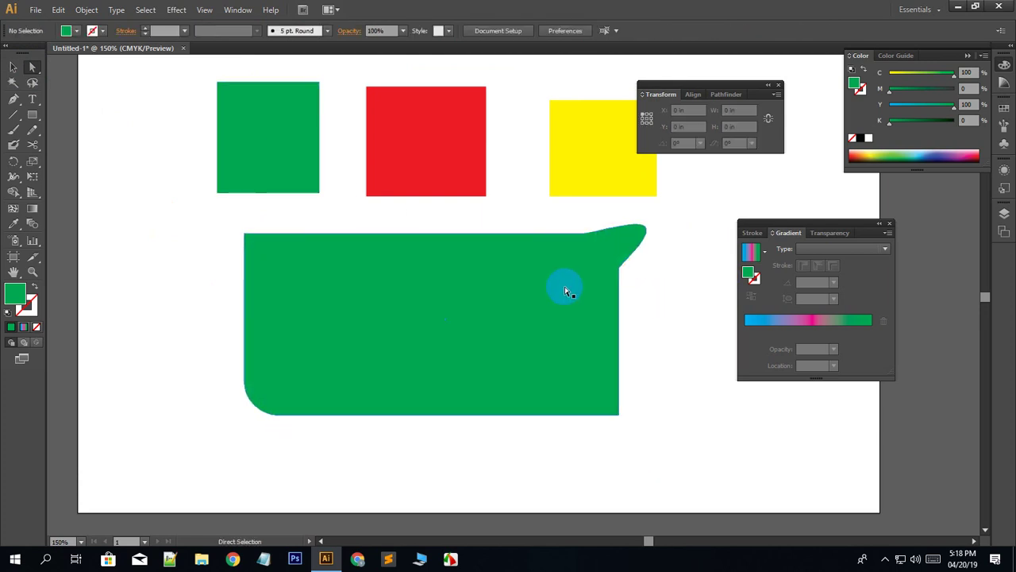
pyautogui.click(620, 266)
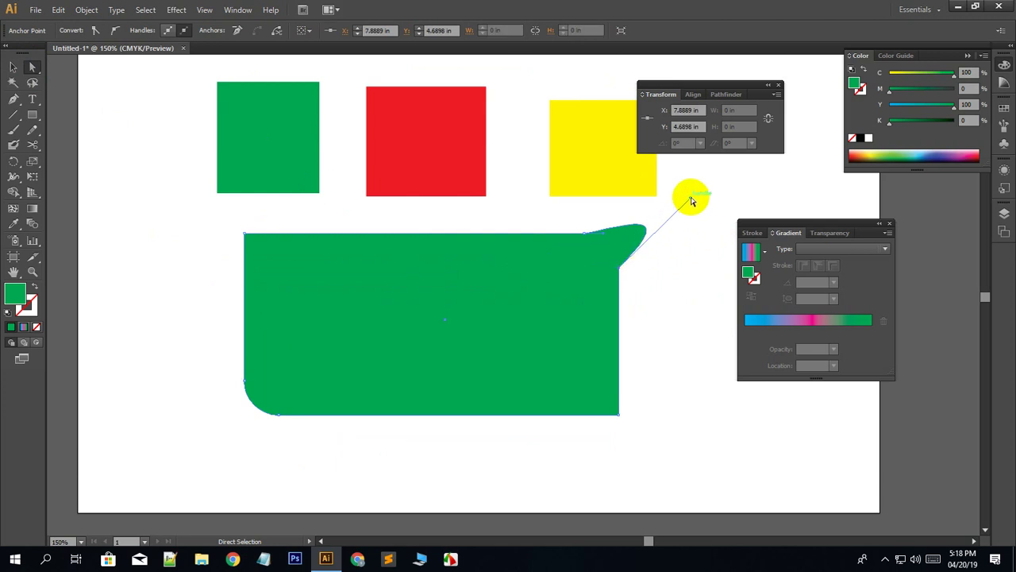
pyautogui.moveTo(692, 201); pyautogui.dragTo(621, 242)
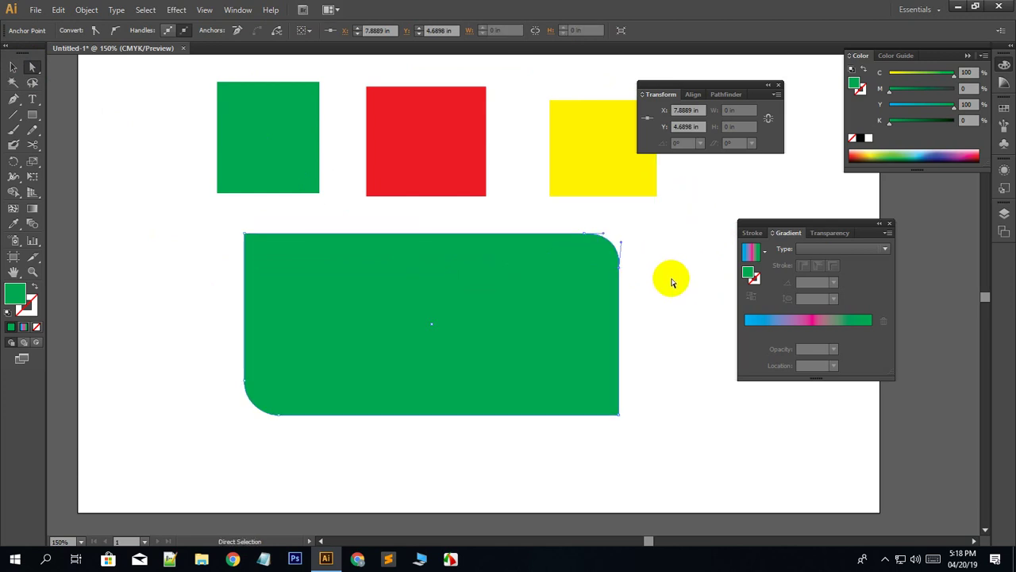
pyautogui.click(671, 281)
# Pull the top-left corner up-left and the bottom-right corner down-right to slant the shape.
pyautogui.click(333, 352)
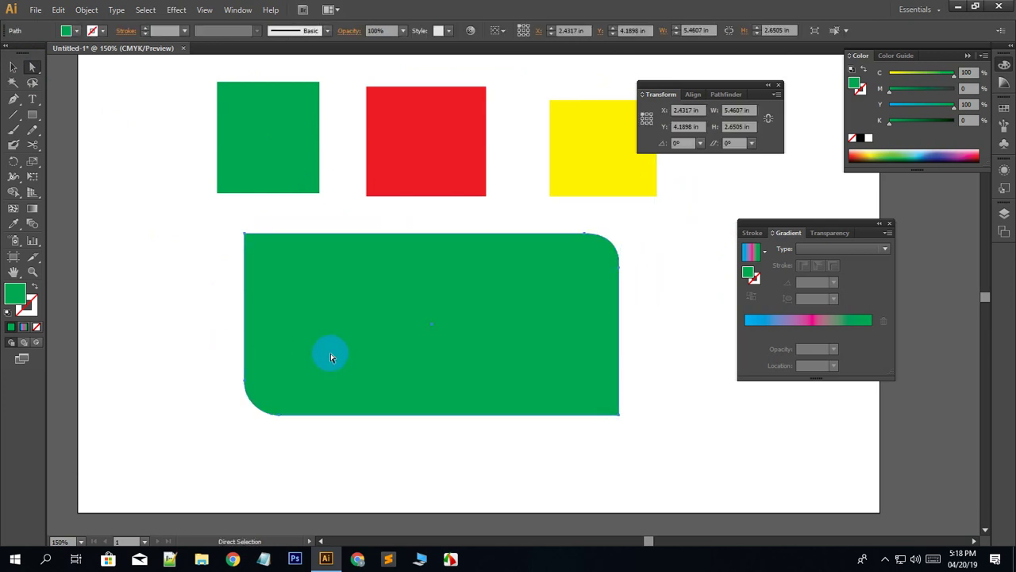
pyautogui.click(246, 236)
pyautogui.moveTo(246, 235); pyautogui.dragTo(229, 209)
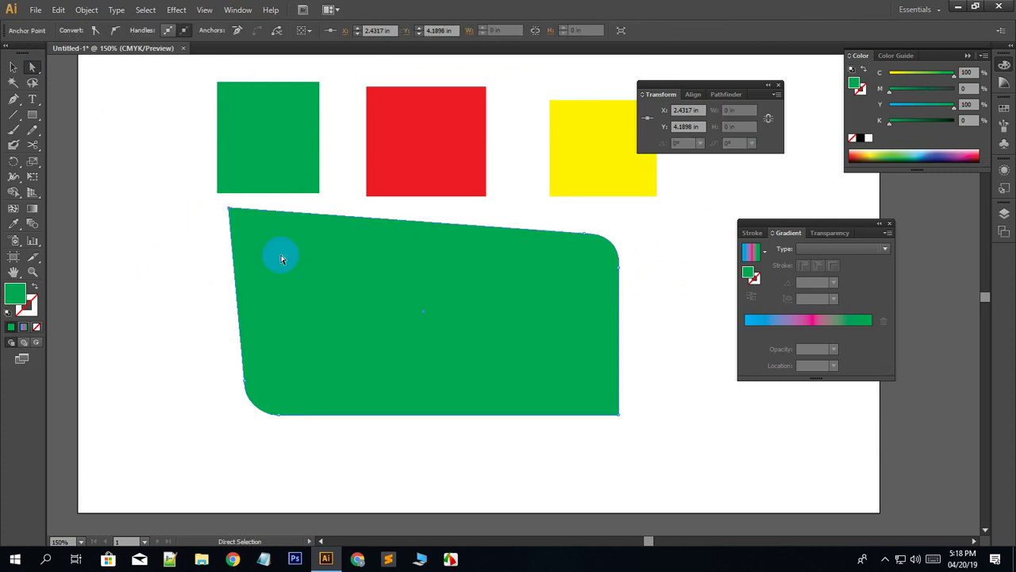
pyautogui.moveTo(618, 414); pyautogui.dragTo(659, 455)
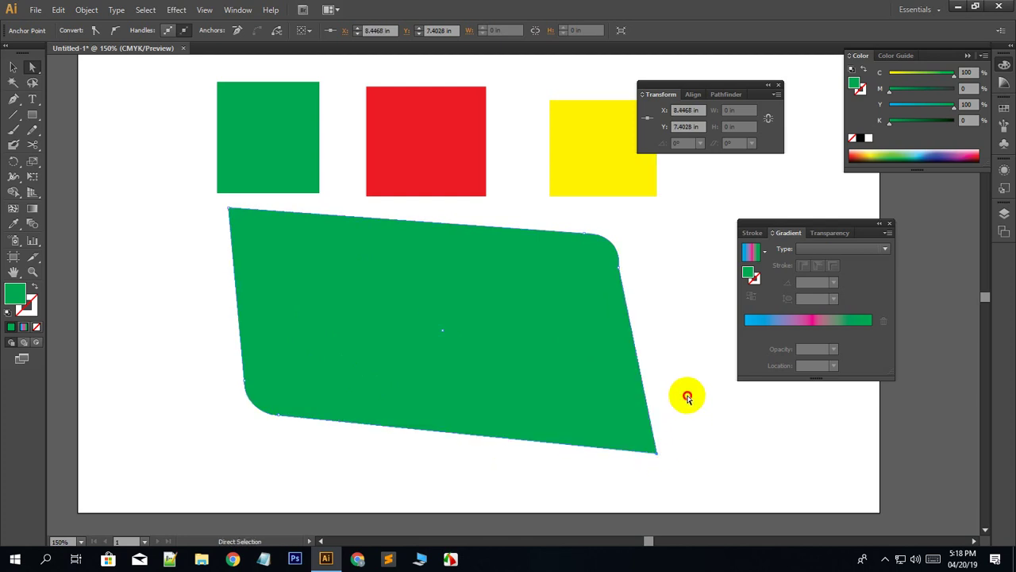
pyautogui.click(688, 397)
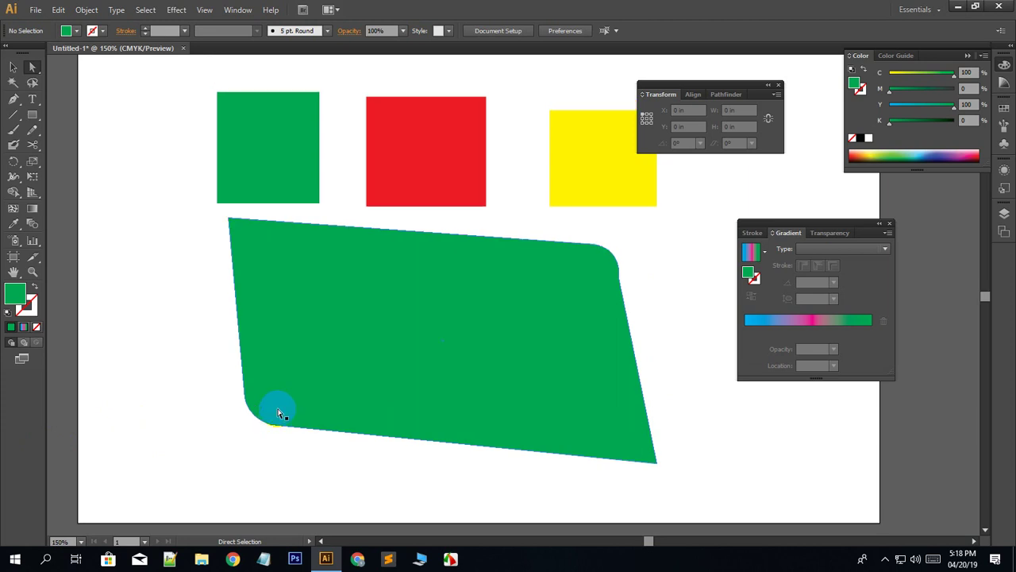
# Zoom out to 100% and marquee-select all four shapes on the artboard.
pyautogui.scroll(2, 274, 403)
pyautogui.scroll(-3, 273, 400)
pyautogui.scroll(3, 273, 401)
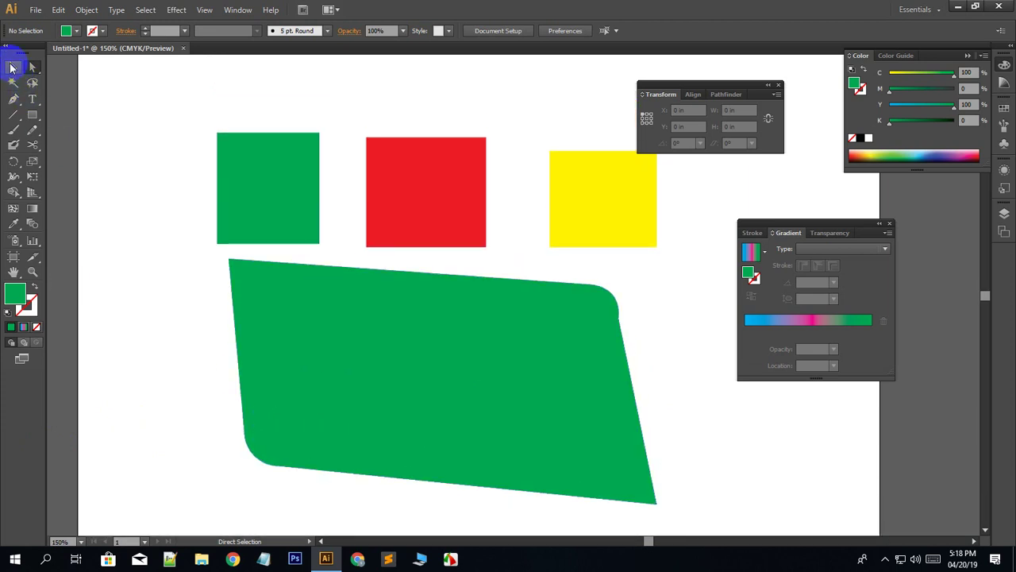
pyautogui.click(14, 67)
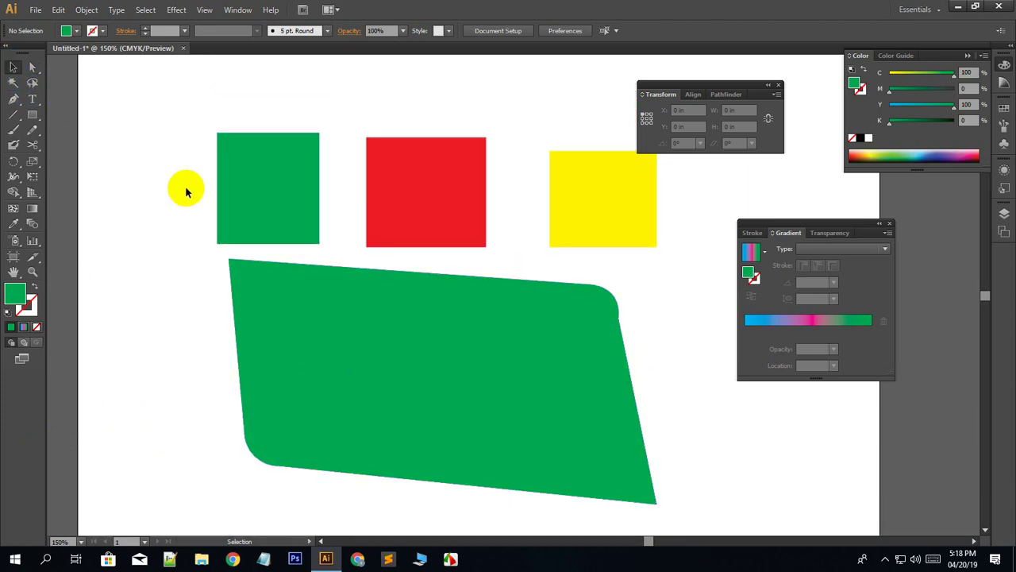
pyautogui.click(32, 97)
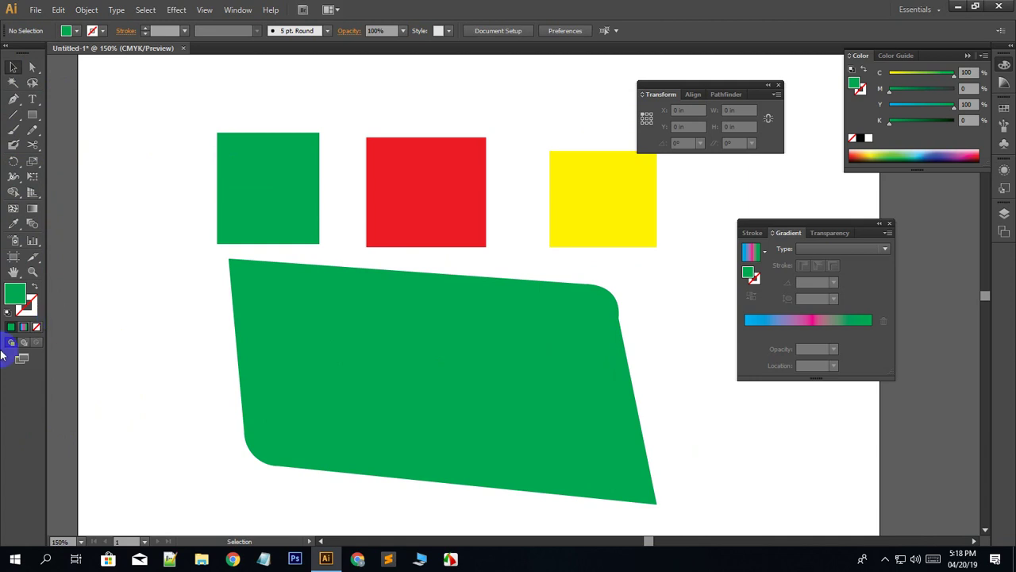
pyautogui.scroll(-2, 368, 369)
pyautogui.scroll(2, 371, 359)
pyautogui.scroll(2, 372, 353)
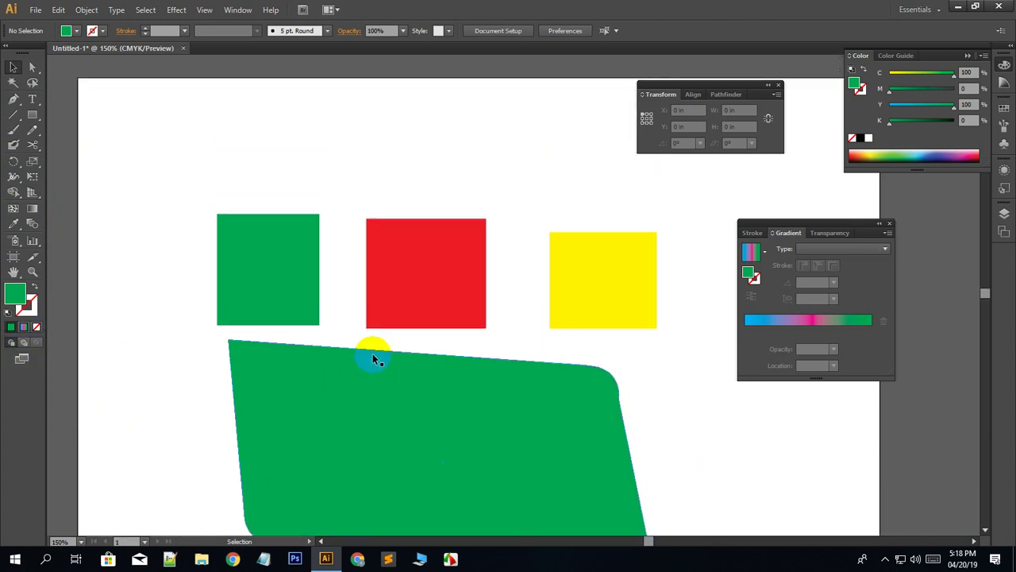
pyautogui.scroll(-4, 369, 353)
pyautogui.scroll(2, 397, 355)
pyautogui.scroll(1, 433, 356)
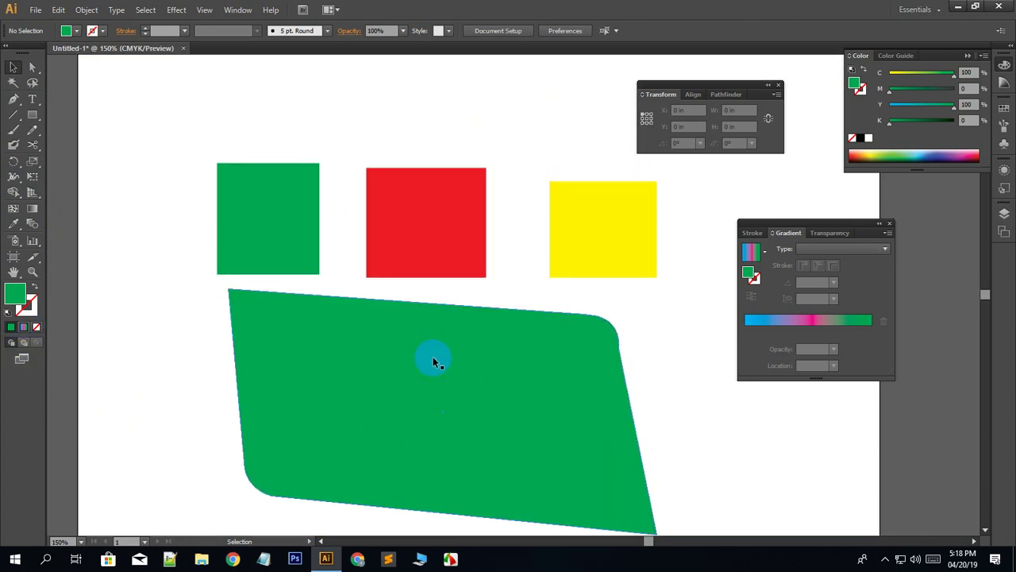
pyautogui.hotkey('ctrl', '-')
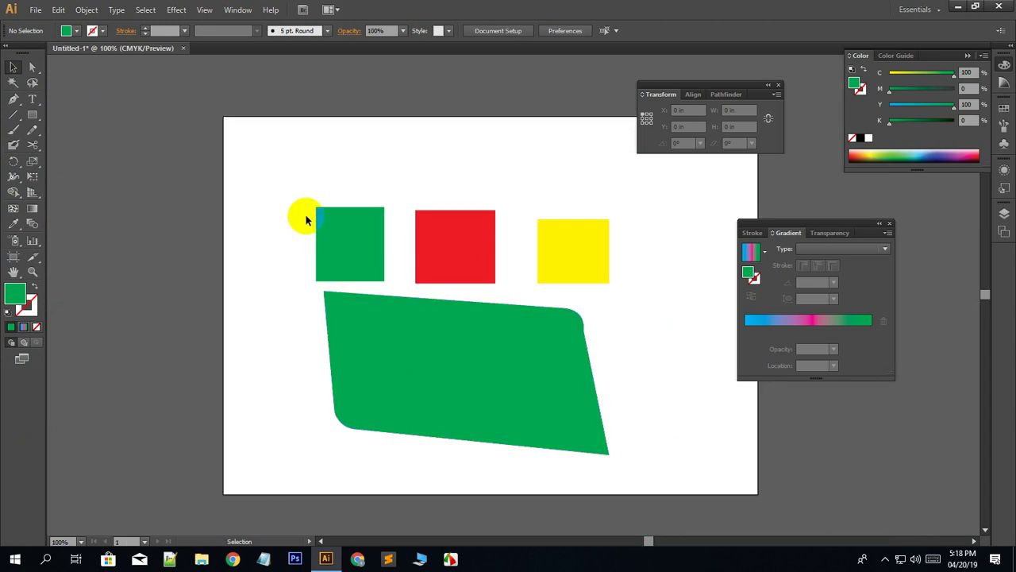
pyautogui.moveTo(308, 197); pyautogui.dragTo(685, 407)
# Delete all shapes and draw a square with no fill and a green outline.
pyautogui.press('Delete')
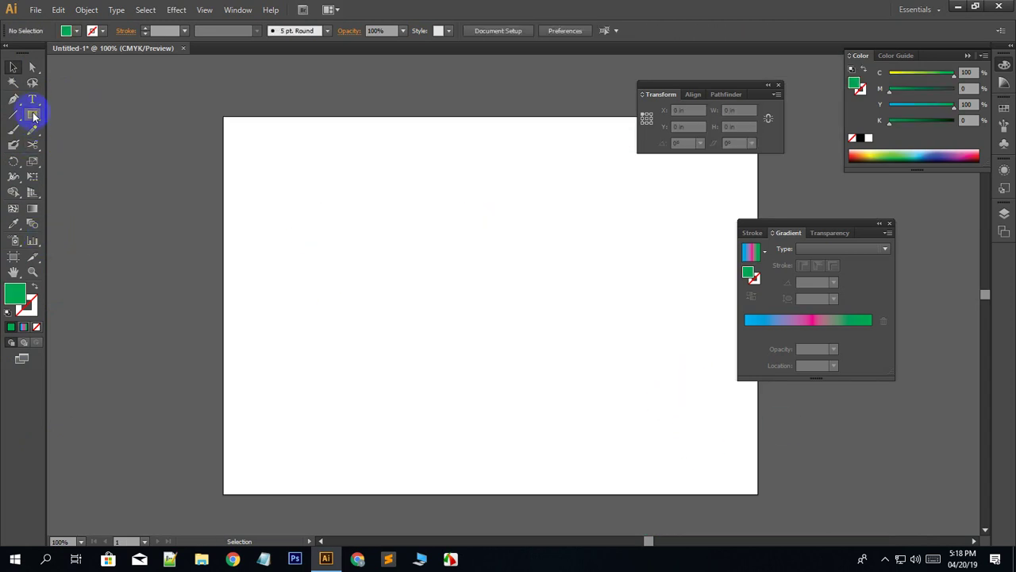
pyautogui.click(32, 116)
pyautogui.click(36, 289)
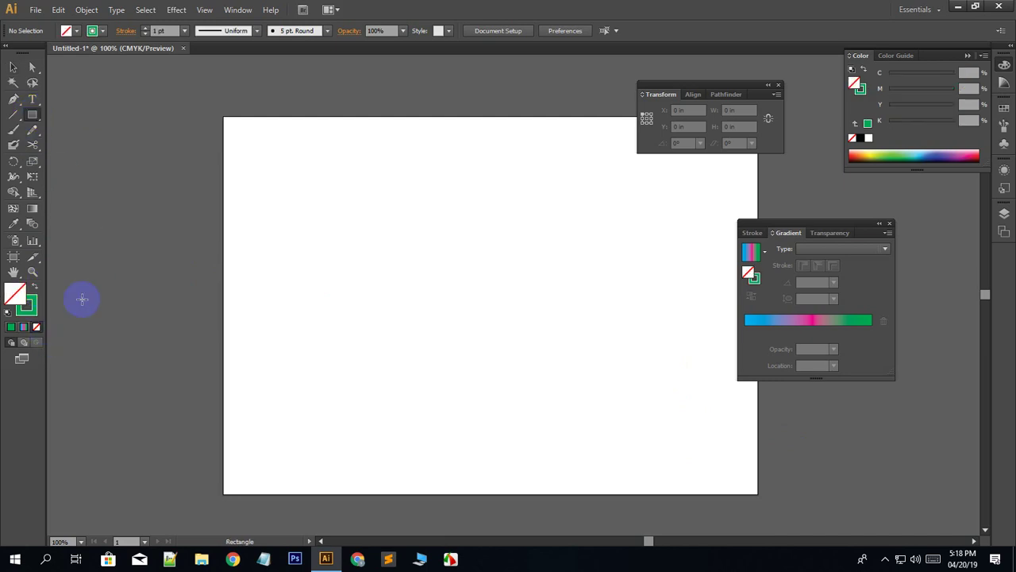
pyautogui.moveTo(309, 178)
pyautogui.mouseDown()
pyautogui.moveTo(365, 251)
pyautogui.moveTo(423, 286)
pyautogui.mouseUp()
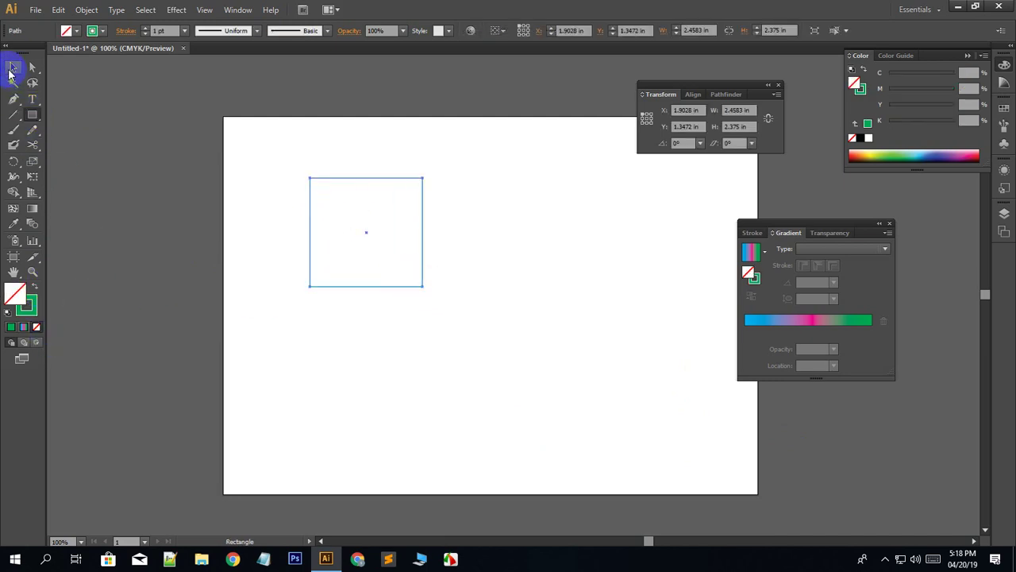
# Alt-drag copies of the green square to the right to make a row of three identical squares.
pyautogui.click(13, 68)
pyautogui.click(484, 256)
pyautogui.moveTo(453, 199)
pyautogui.mouseDown()
pyautogui.moveTo(392, 281)
pyautogui.moveTo(569, 252)
pyautogui.moveTo(707, 255)
pyautogui.mouseUp()
pyautogui.moveTo(606, 327)
pyautogui.mouseDown()
pyautogui.moveTo(551, 346)
pyautogui.moveTo(485, 309)
pyautogui.mouseUp()
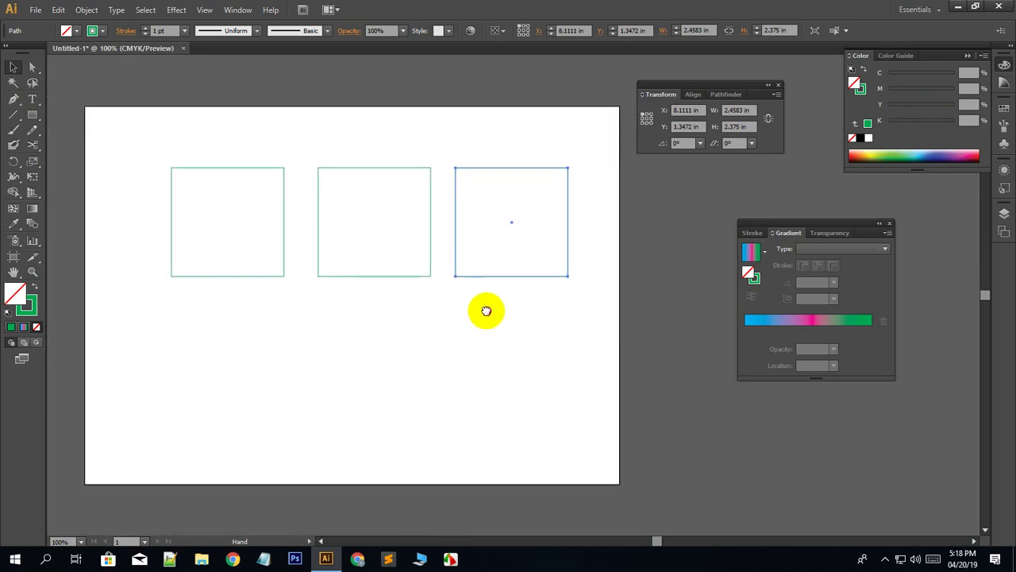
pyautogui.click(238, 349)
pyautogui.moveTo(284, 326); pyautogui.dragTo(234, 244)
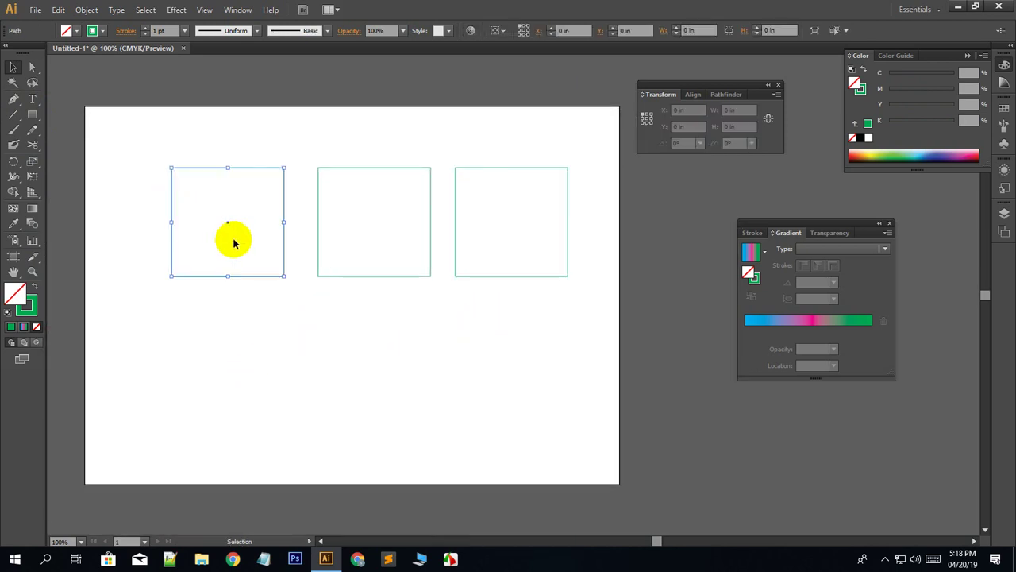
# Give the left square a solid cyan fill and the middle square a solid magenta fill.
pyautogui.click(863, 72)
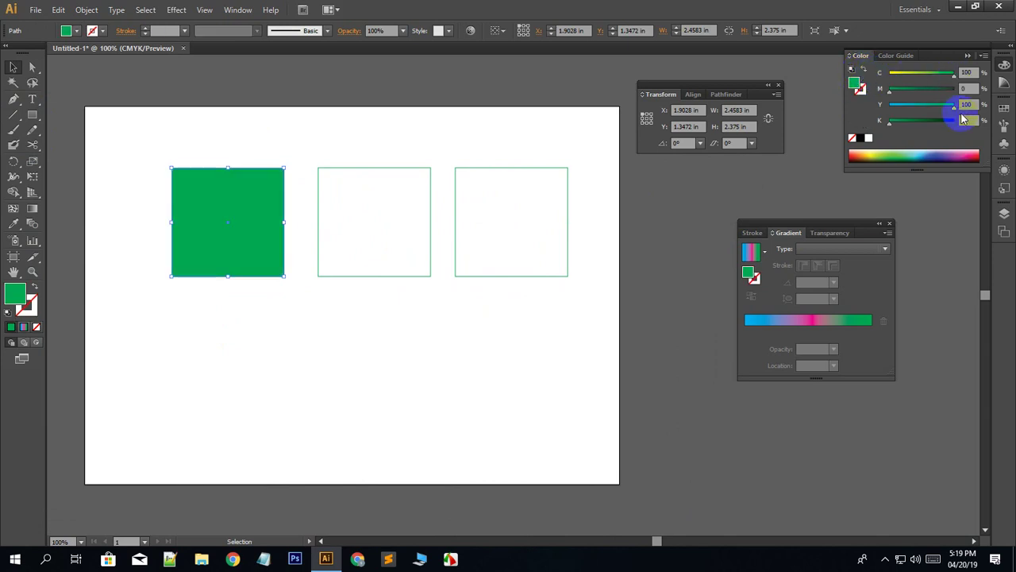
pyautogui.moveTo(954, 104); pyautogui.dragTo(889, 104)
pyautogui.click(341, 346)
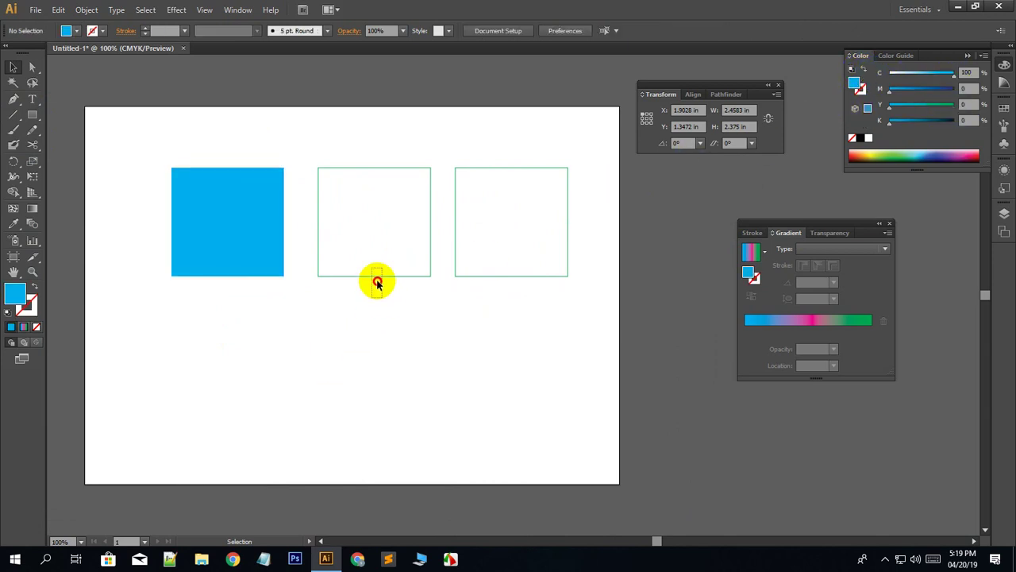
pyautogui.click(375, 276)
pyautogui.click(866, 71)
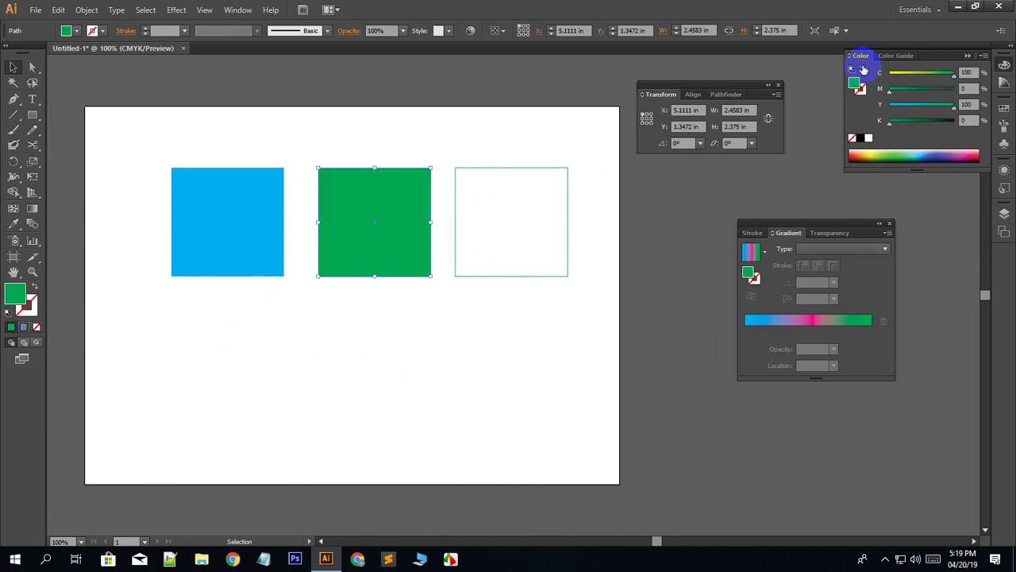
pyautogui.moveTo(955, 77)
pyautogui.mouseDown()
pyautogui.moveTo(846, 80)
pyautogui.moveTo(959, 111)
pyautogui.moveTo(889, 104)
pyautogui.mouseUp()
# Give the right square a solid yellow fill instead of the green outline.
pyautogui.click(517, 221)
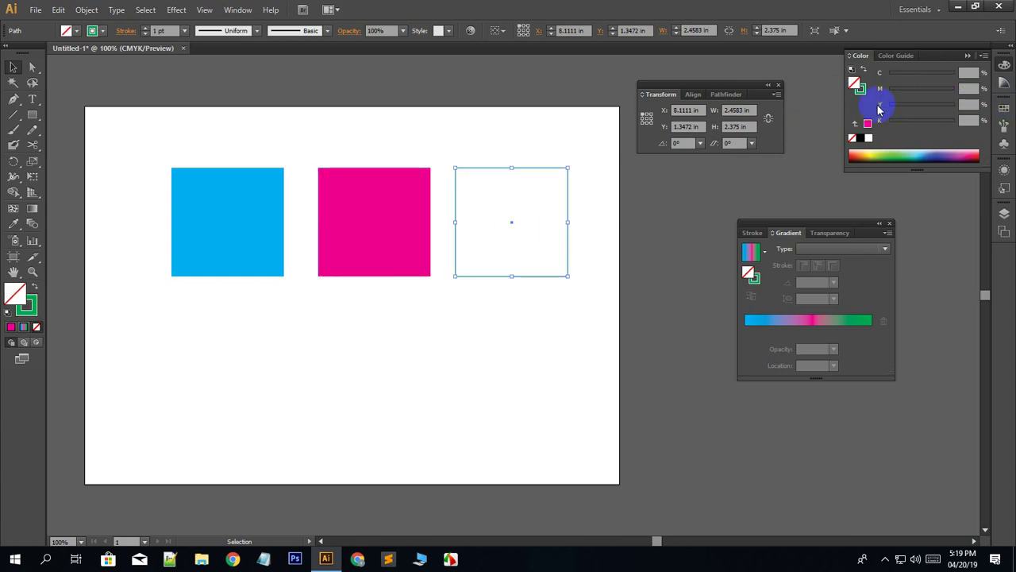
pyautogui.click(865, 70)
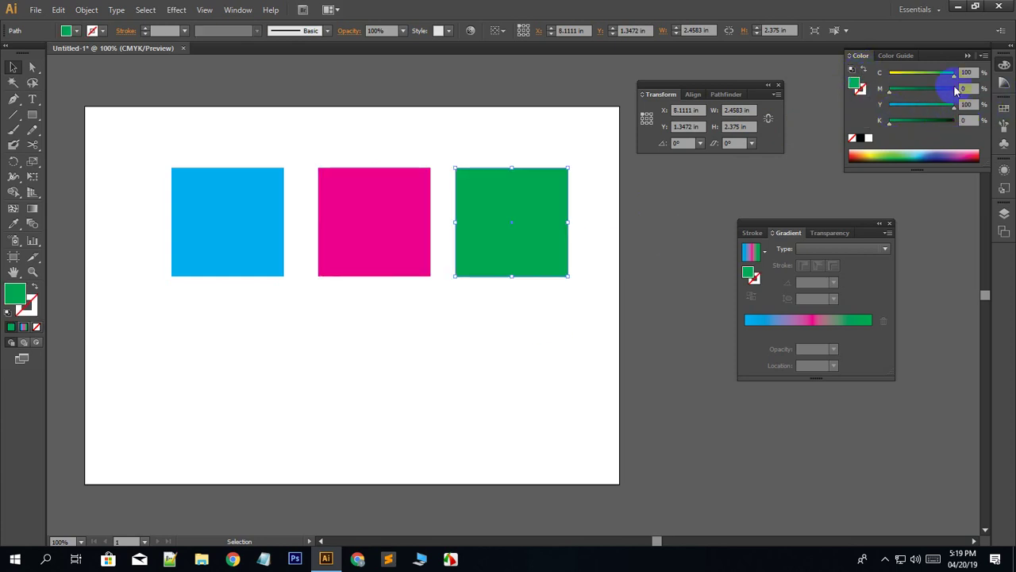
pyautogui.moveTo(955, 77); pyautogui.dragTo(794, 84)
pyautogui.scroll(-1, 509, 336)
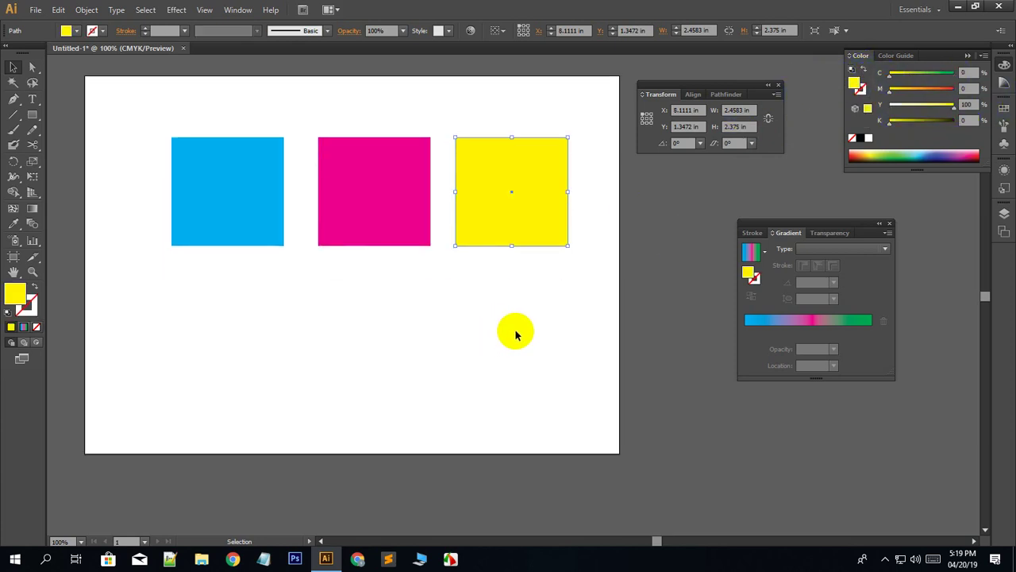
pyautogui.click(476, 264)
# Alt-drag a copy of the yellow square below it and make it black with K 100.
pyautogui.click(524, 187)
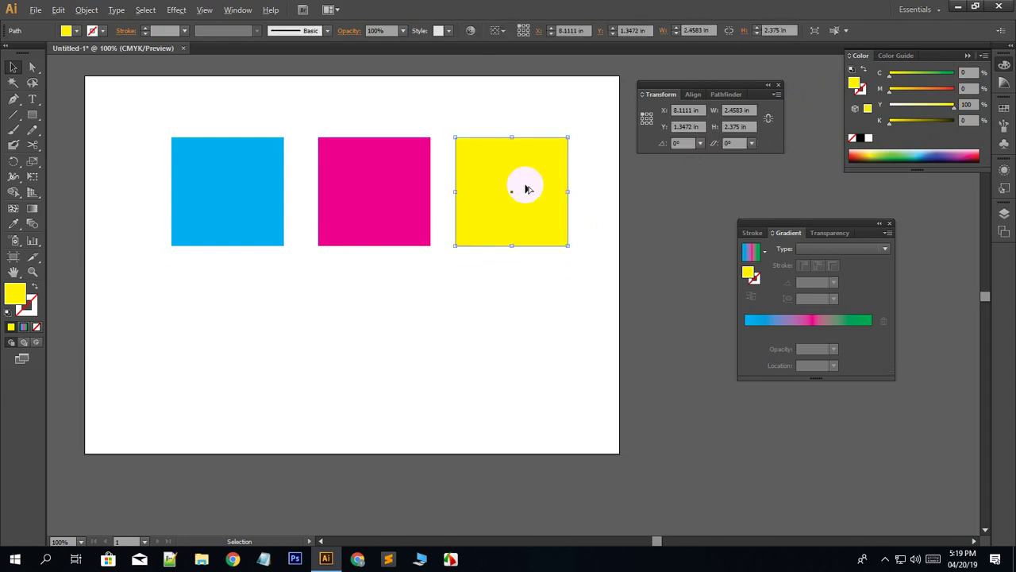
pyautogui.moveTo(526, 189); pyautogui.dragTo(529, 322)
pyautogui.click(862, 137)
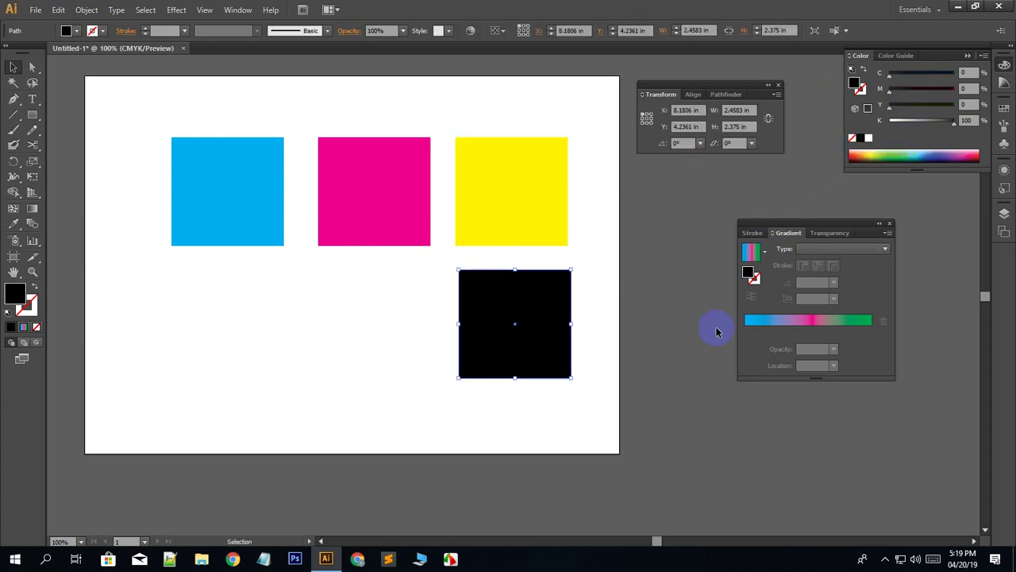
pyautogui.click(318, 358)
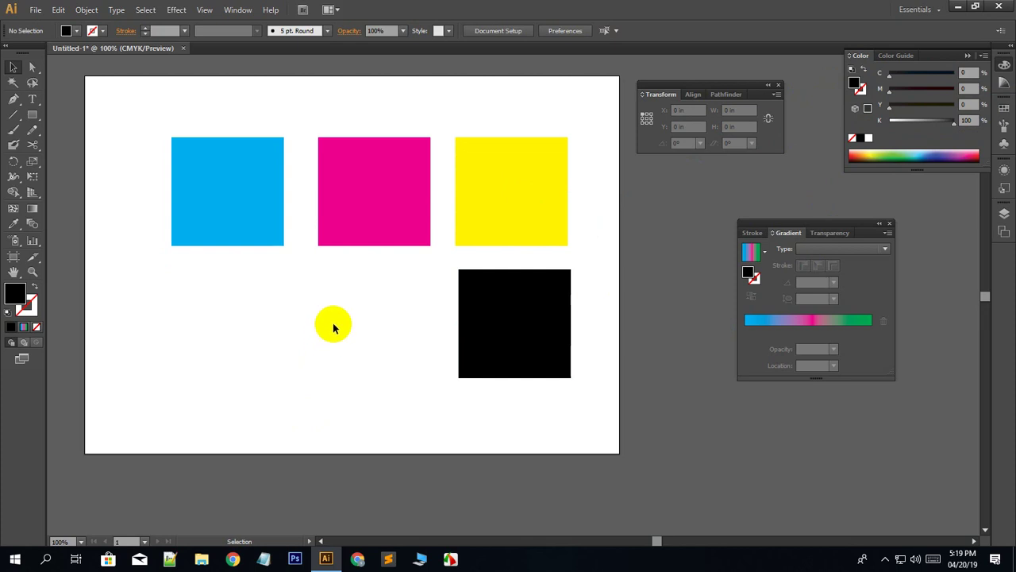
pyautogui.scroll(-2, 333, 327)
# Alt-drag a copy of the cyan square below it and set Y to 100 to make it green.
pyautogui.click(228, 113)
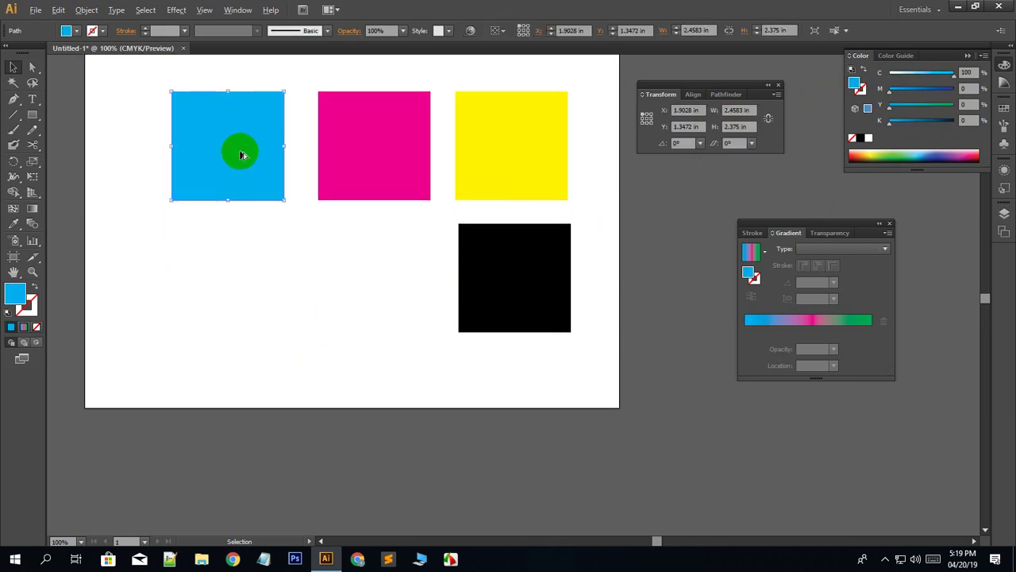
pyautogui.moveTo(243, 154); pyautogui.dragTo(242, 287)
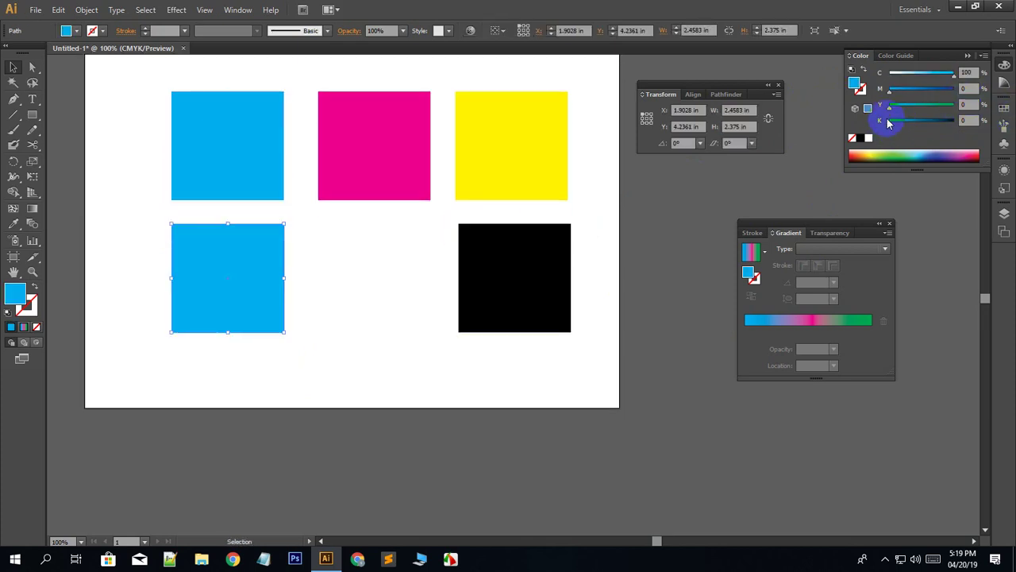
pyautogui.moveTo(891, 112); pyautogui.dragTo(1007, 122)
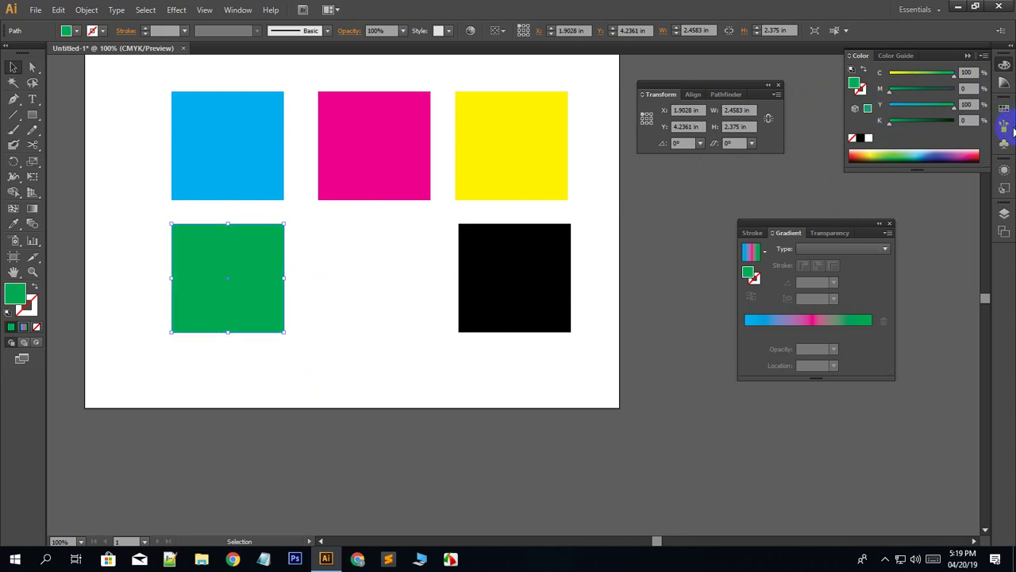
# Alt-drag a copy of the magenta square below it and set Y to 100 to make it red.
pyautogui.click(380, 147)
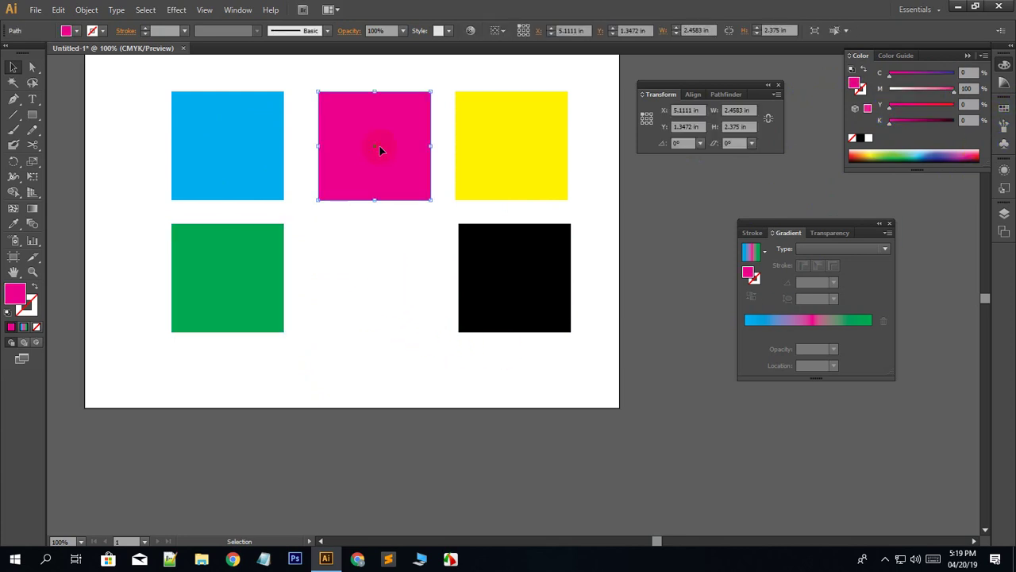
pyautogui.moveTo(383, 147); pyautogui.dragTo(383, 279)
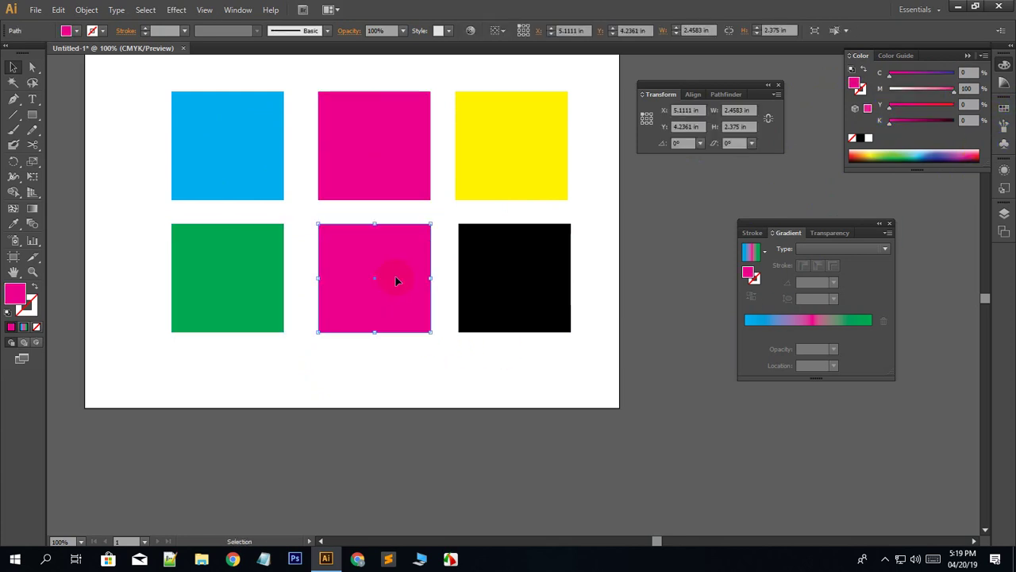
pyautogui.moveTo(891, 112); pyautogui.dragTo(966, 114)
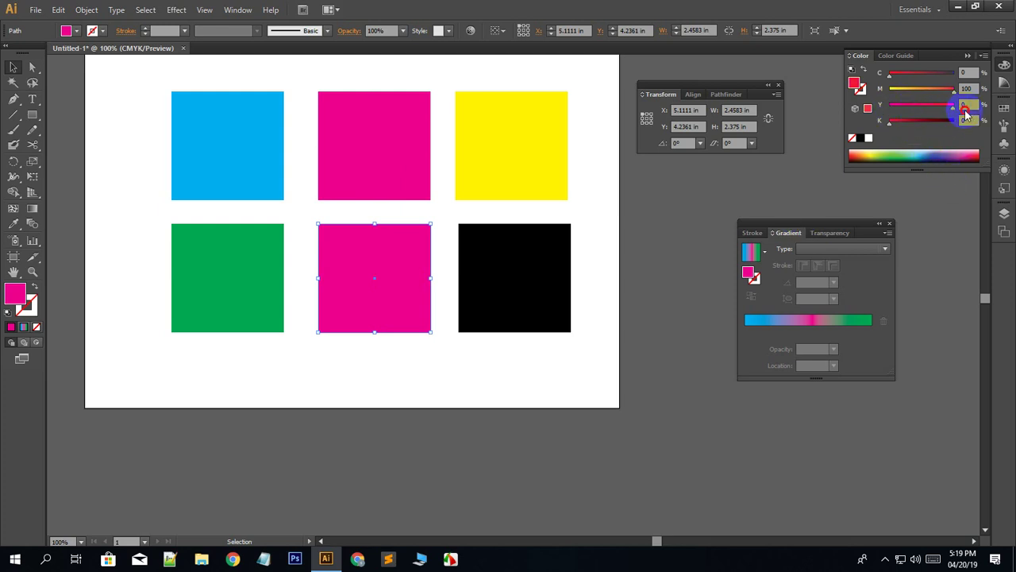
pyautogui.click(362, 361)
pyautogui.scroll(-3, 317, 318)
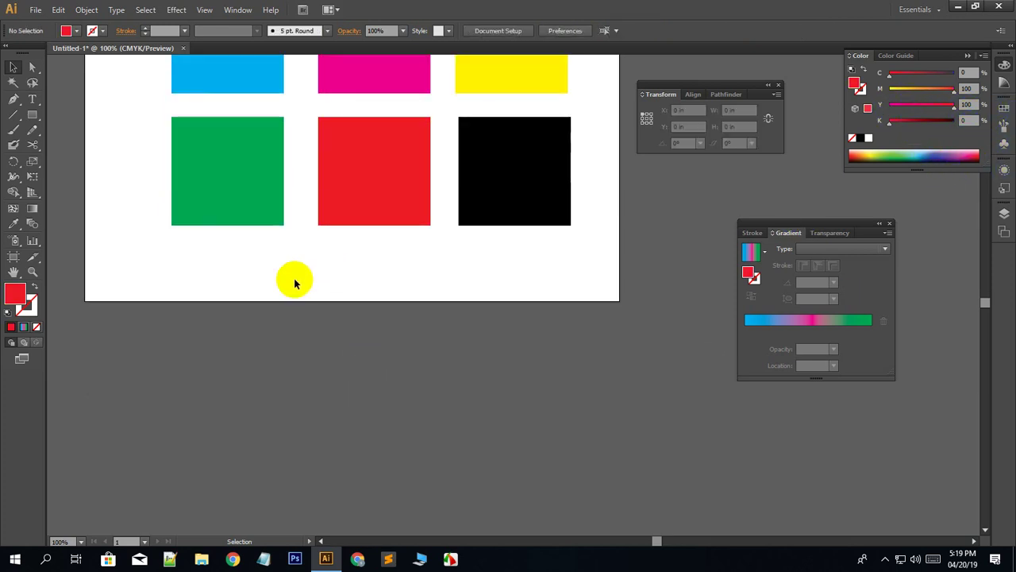
pyautogui.moveTo(136, 155); pyautogui.dragTo(420, 245)
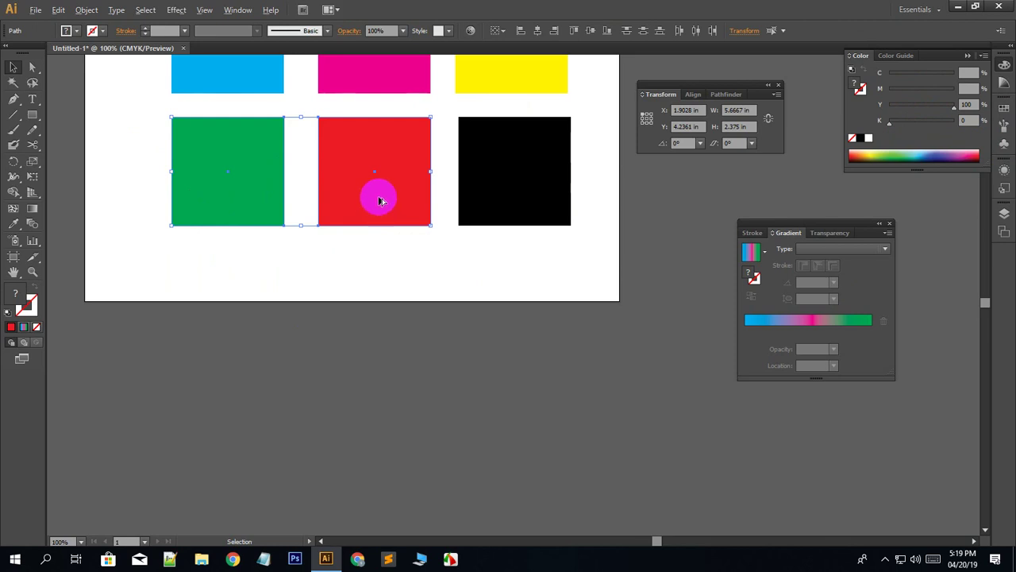
# Copy the green and red squares below the artboard and lower the green copy's C to 51.
pyautogui.moveTo(379, 198); pyautogui.dragTo(350, 418)
pyautogui.scroll(-3, 456, 403)
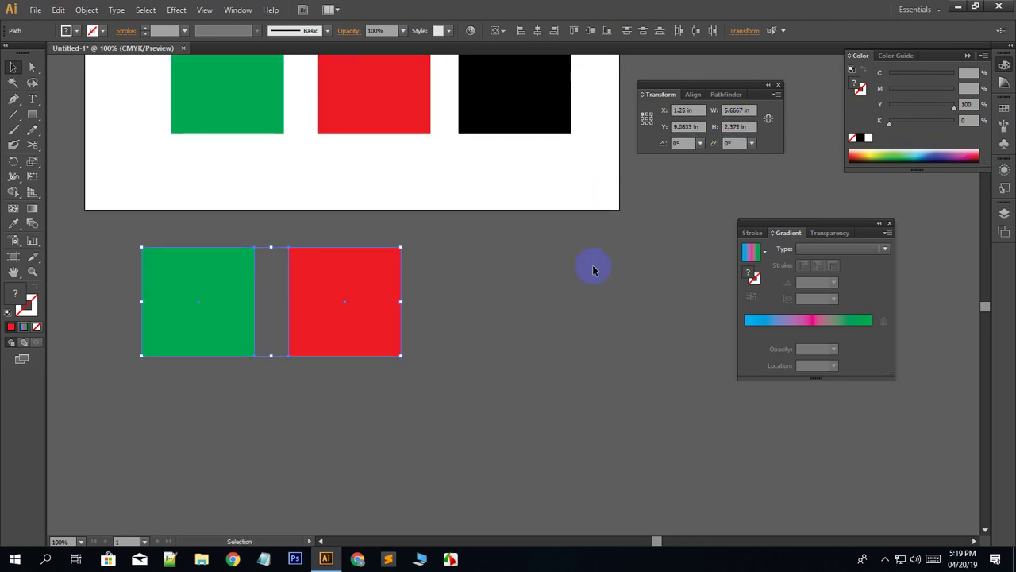
pyautogui.click(437, 282)
pyautogui.click(222, 285)
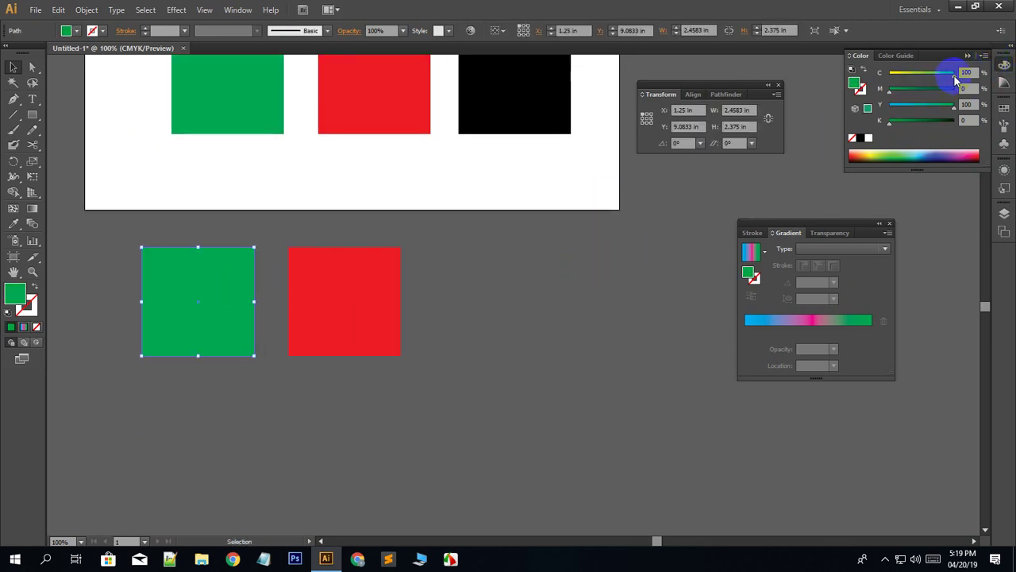
pyautogui.moveTo(956, 79)
pyautogui.mouseDown()
pyautogui.moveTo(923, 80)
pyautogui.moveTo(921, 94)
pyautogui.mouseUp()
# Lower the red copy's magenta to make it orange, then zoom out to 50%.
pyautogui.click(370, 325)
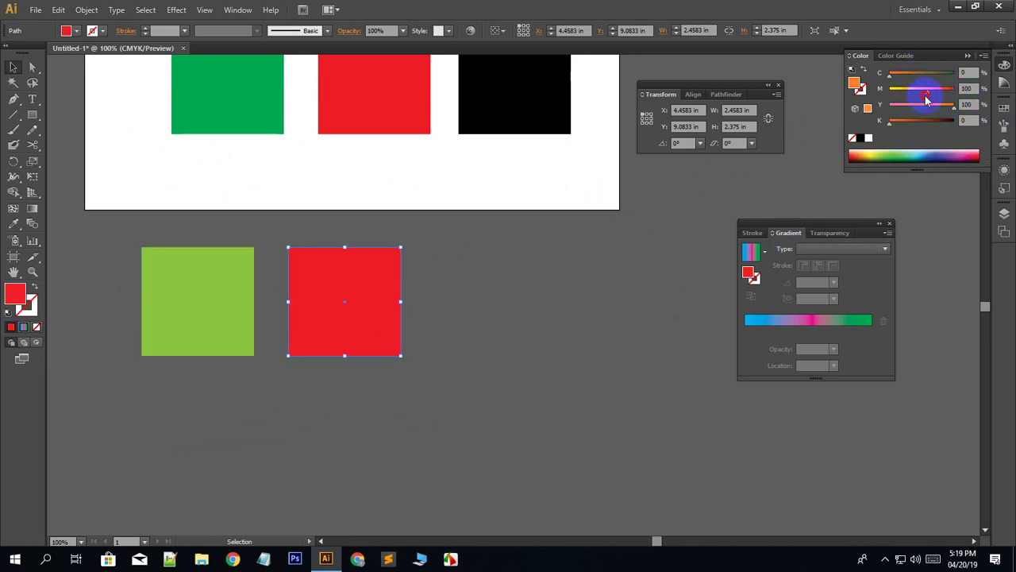
pyautogui.click(512, 362)
pyautogui.scroll(2, 577, 362)
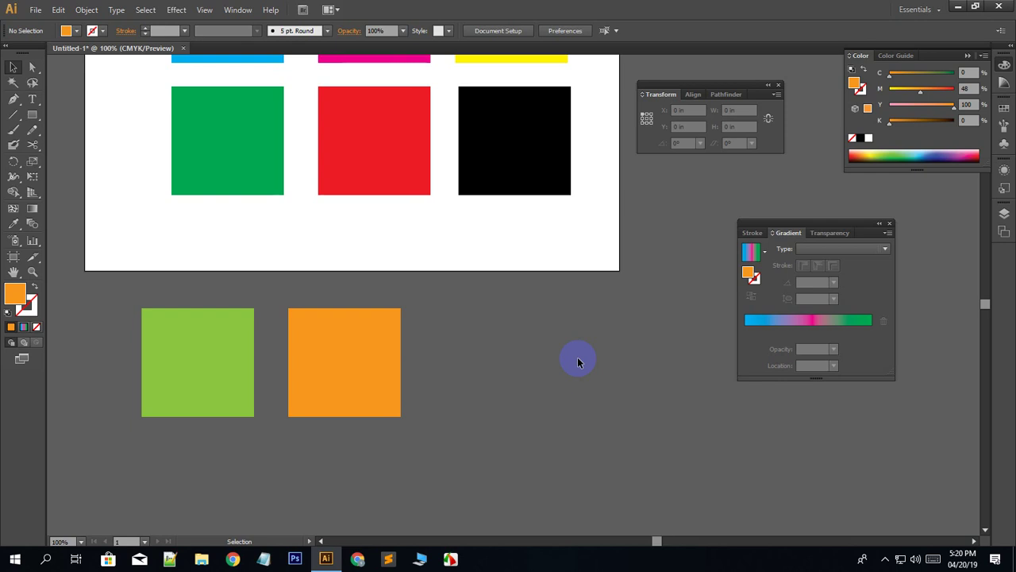
pyautogui.scroll(1, 577, 357)
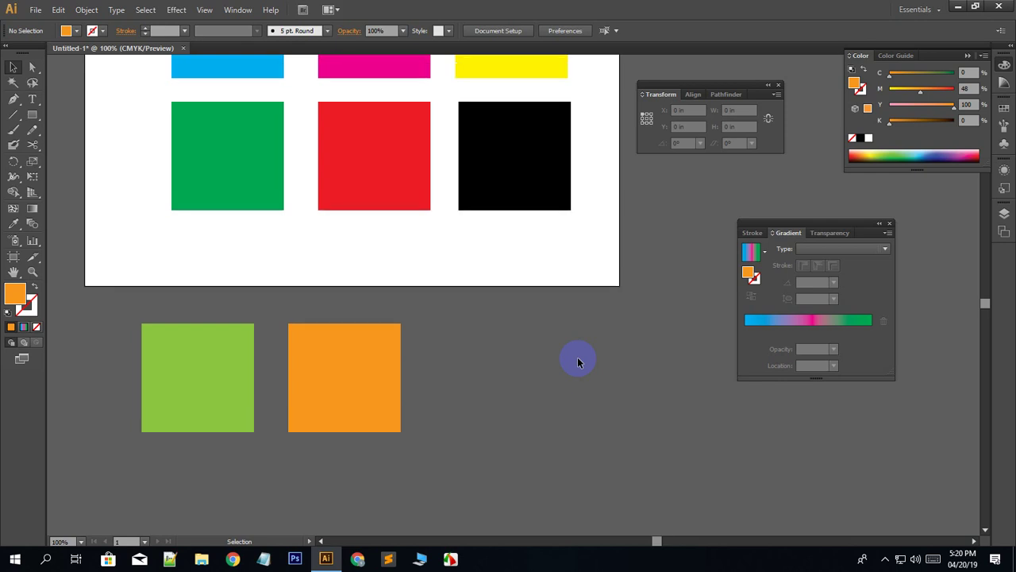
pyautogui.scroll(5, 477, 282)
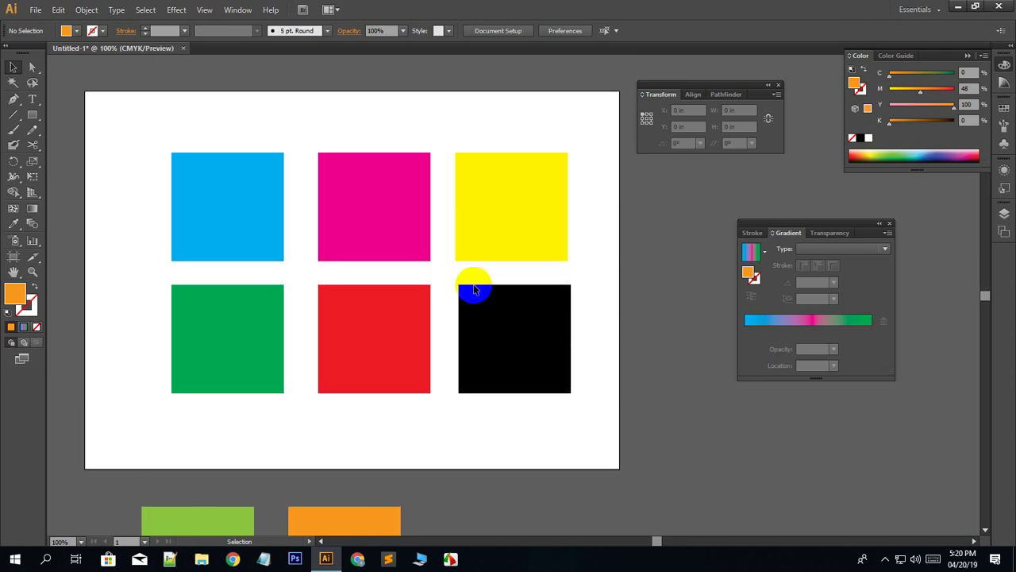
pyautogui.hotkey('ctrl', '-')
pyautogui.hotkey('ctrl', '-')
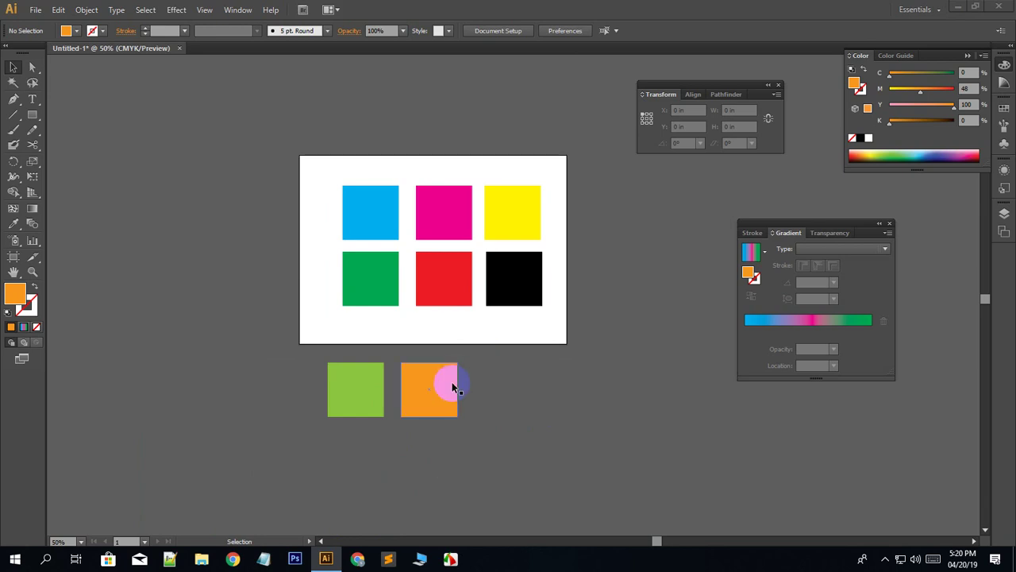
# Switch to Google Chrome and change to another browser profile.
pyautogui.click(358, 560)
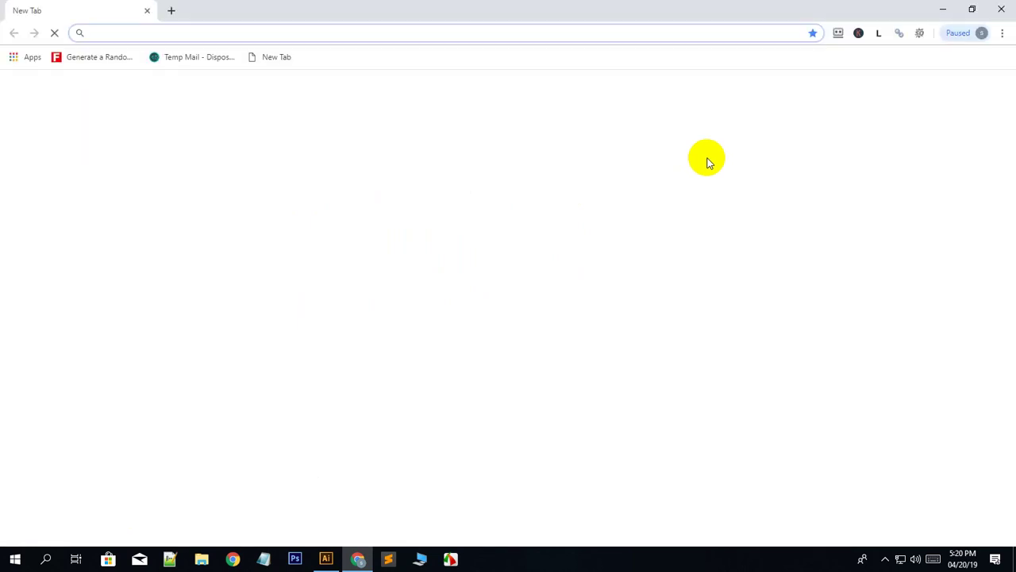
pyautogui.click(983, 35)
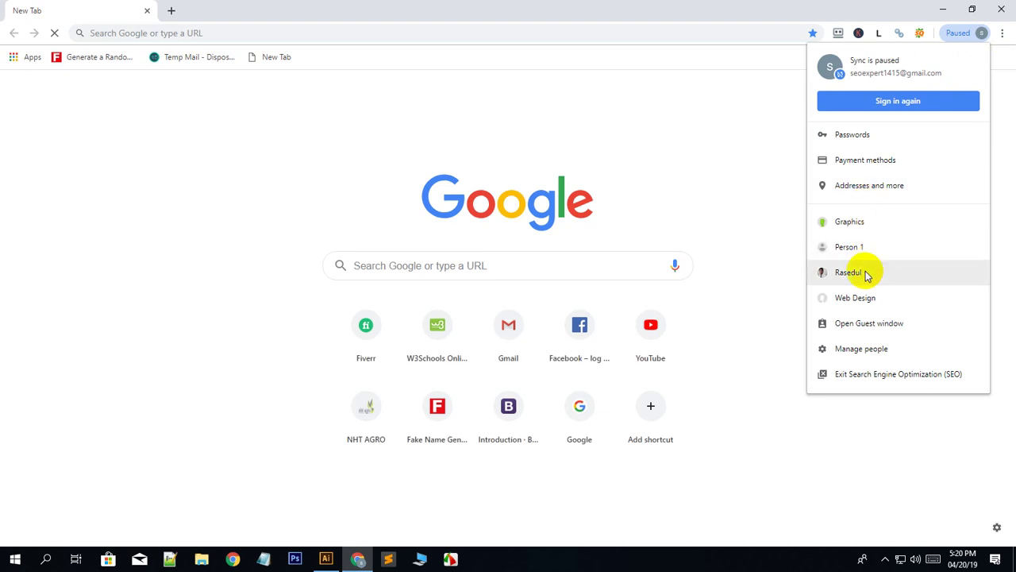
pyautogui.click(848, 274)
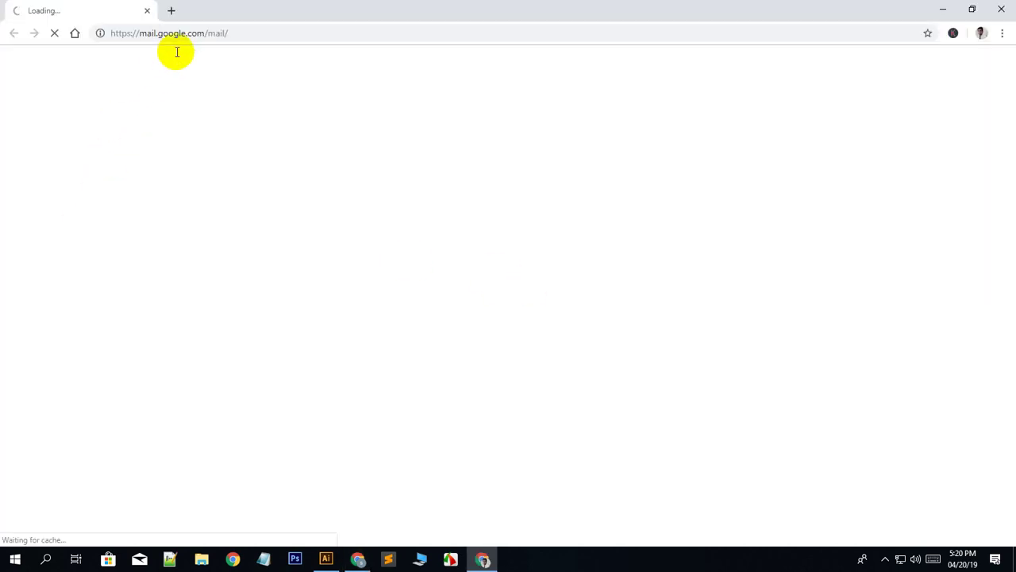
# Open a new tab and go to google.com.
pyautogui.click(173, 12)
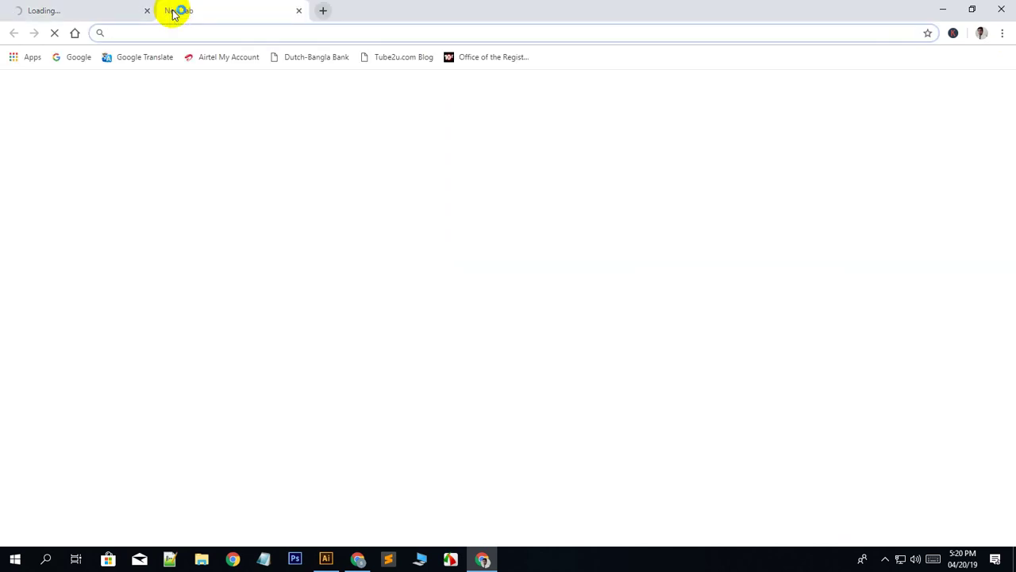
pyautogui.click(147, 11)
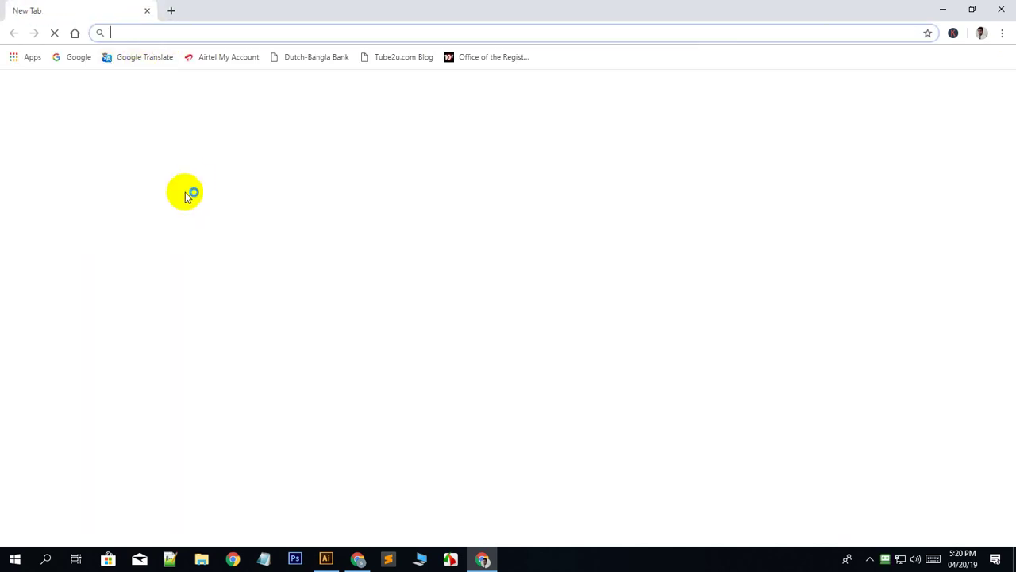
pyautogui.write('g')
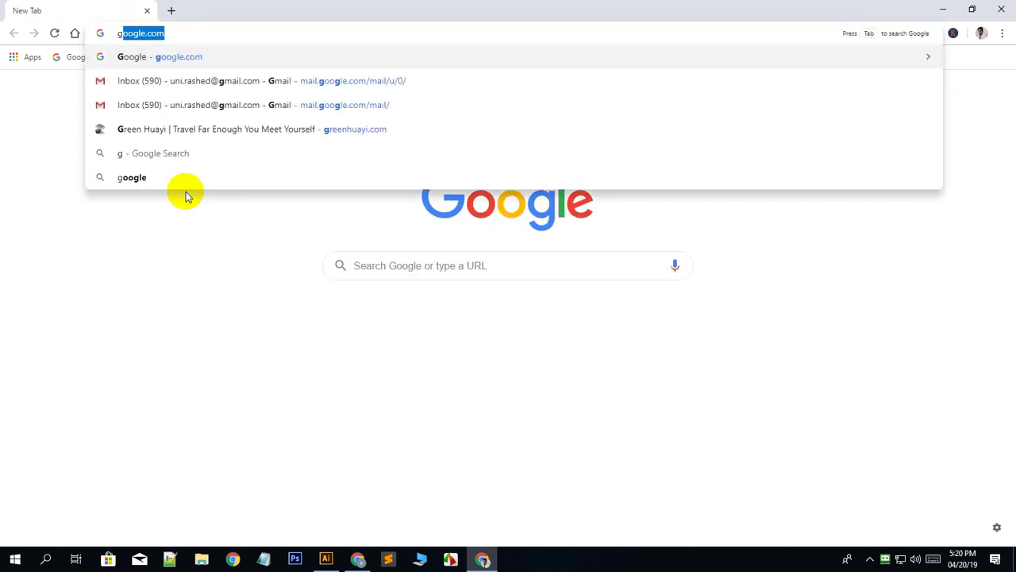
pyautogui.press('Return')
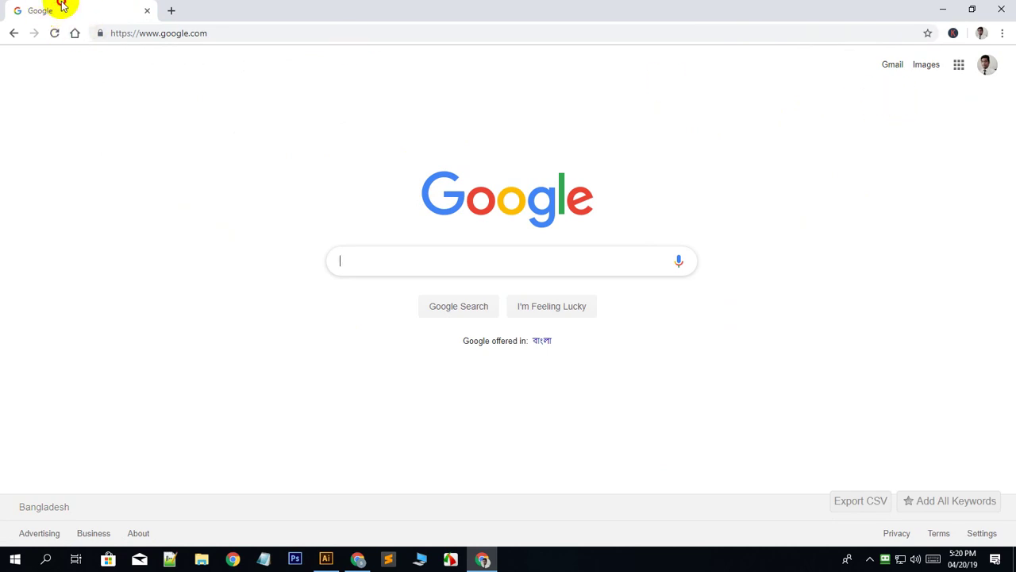
# Search Google Images for "Fashion Logo".
pyautogui.click(927, 66)
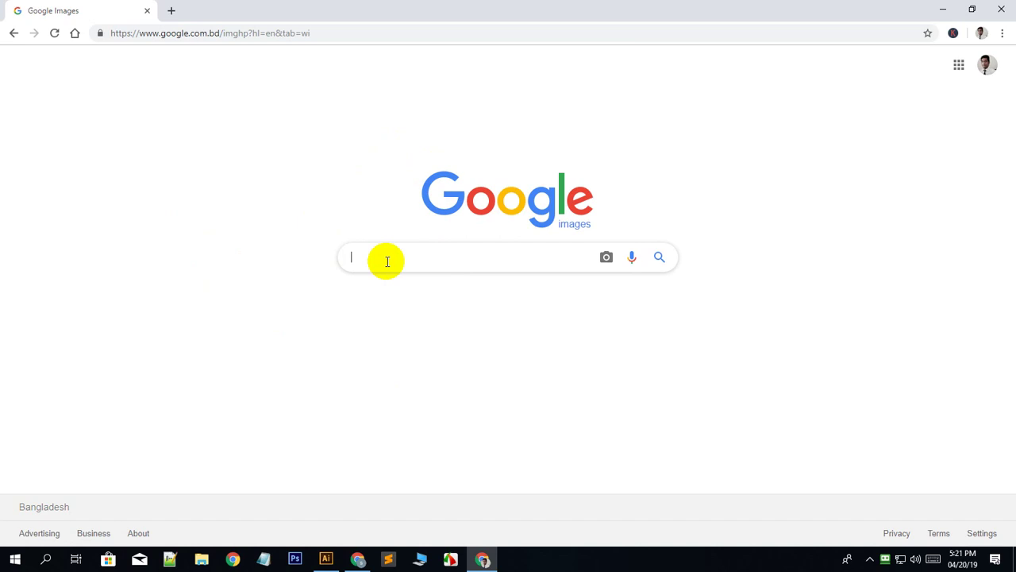
pyautogui.write('F')
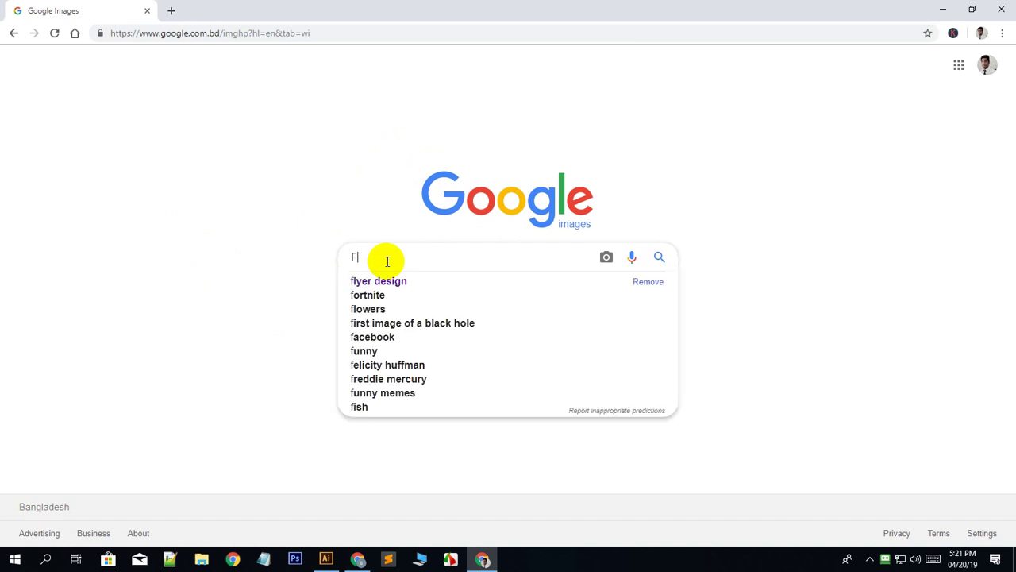
pyautogui.write('ashion')
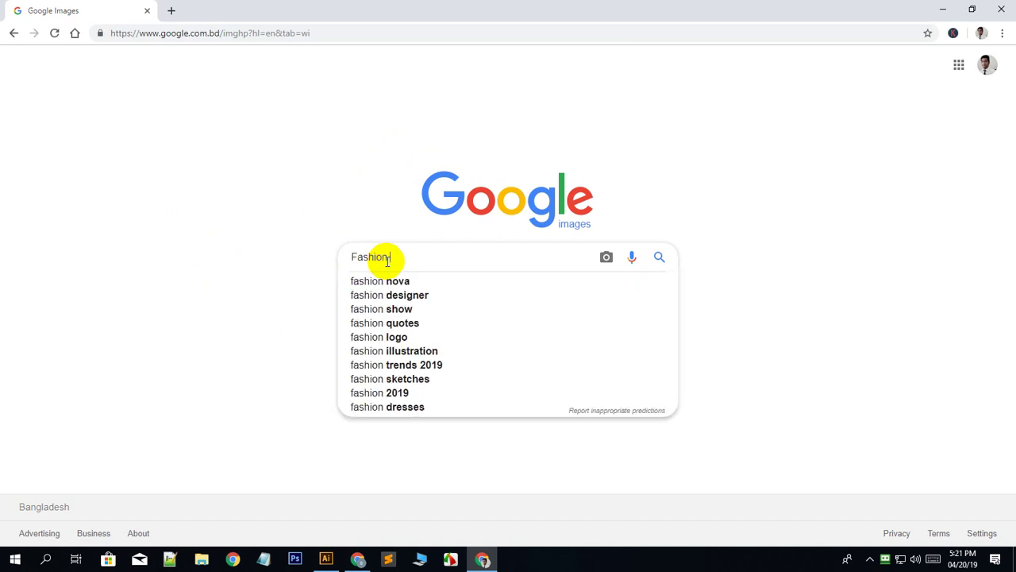
pyautogui.write(' Logo')
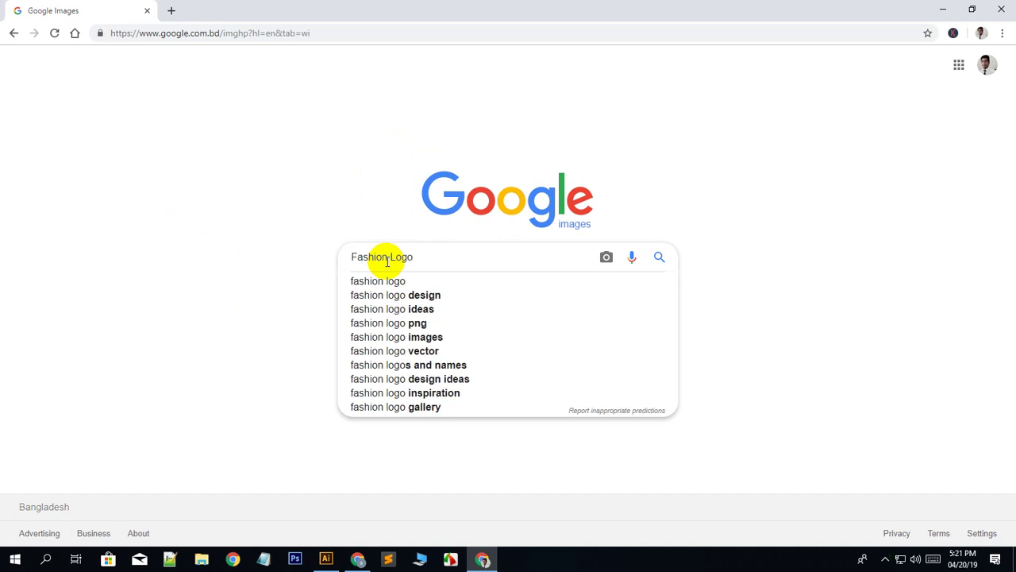
pyautogui.press('Return')
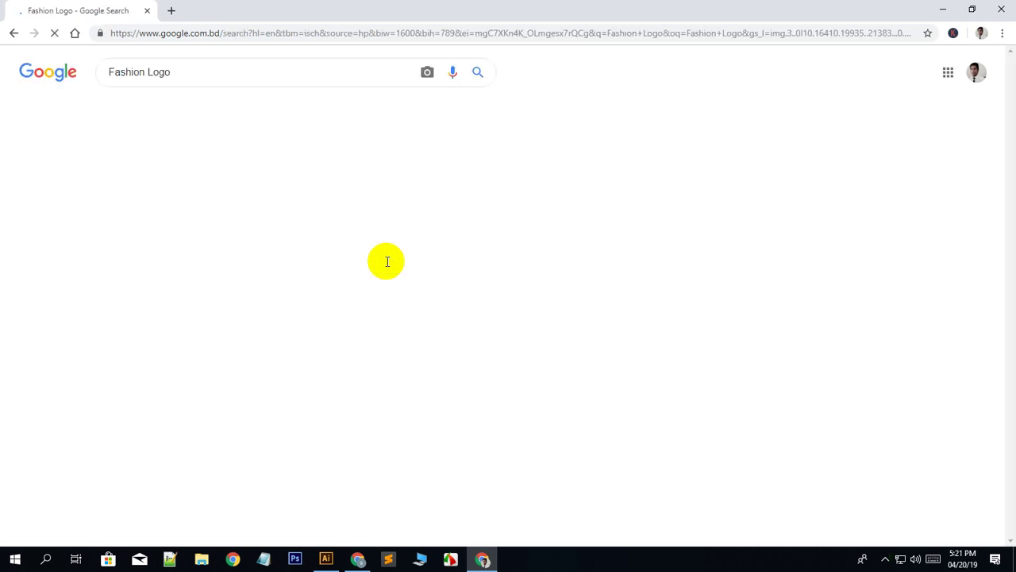
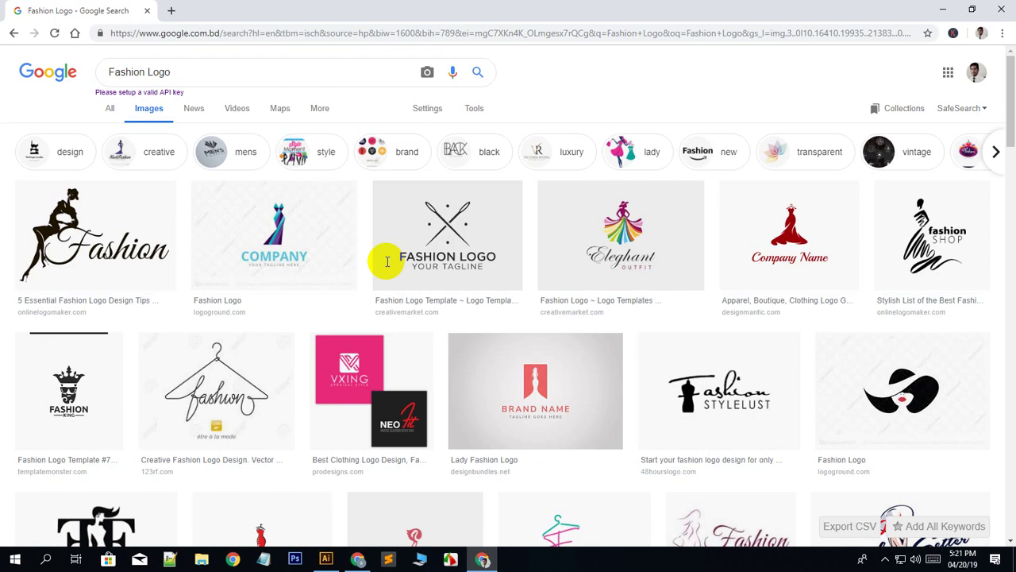
pyautogui.scroll(-4, 306, 302)
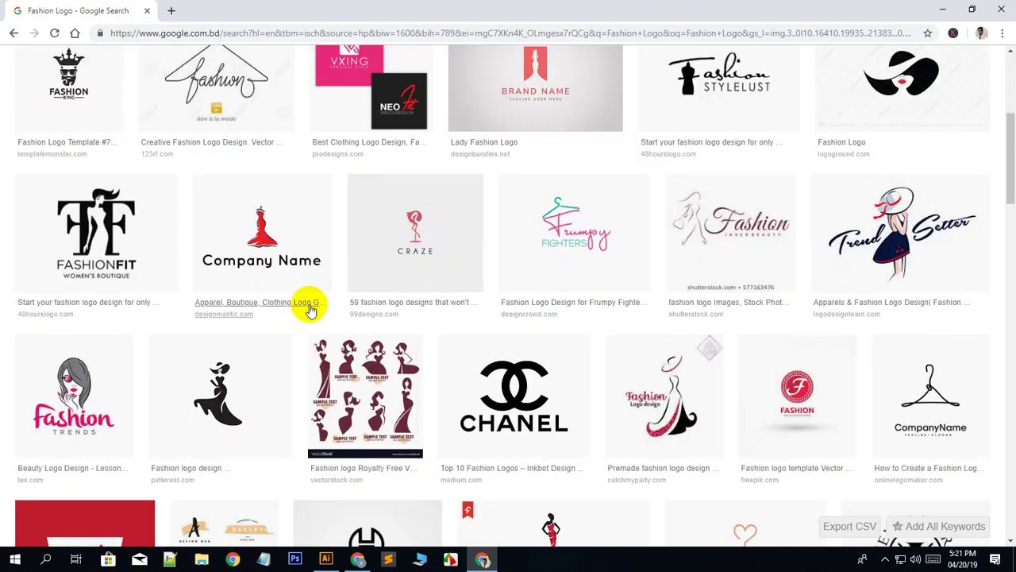
pyautogui.scroll(-2, 324, 304)
pyautogui.scroll(-3, 361, 316)
pyautogui.scroll(-4, 361, 316)
pyautogui.scroll(-6, 365, 321)
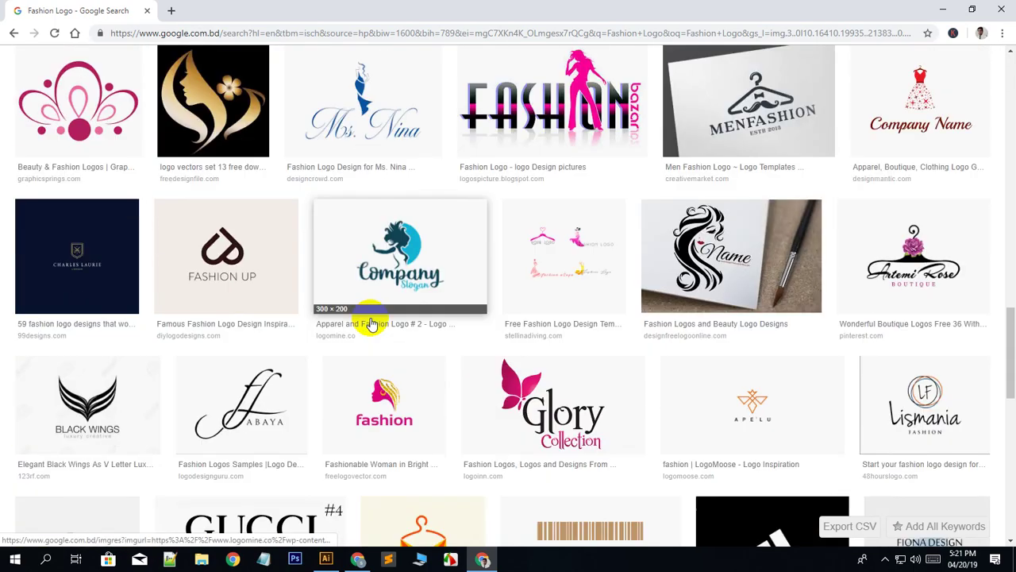
pyautogui.scroll(-8, 370, 324)
pyautogui.scroll(-5, 370, 317)
pyautogui.scroll(5, 374, 320)
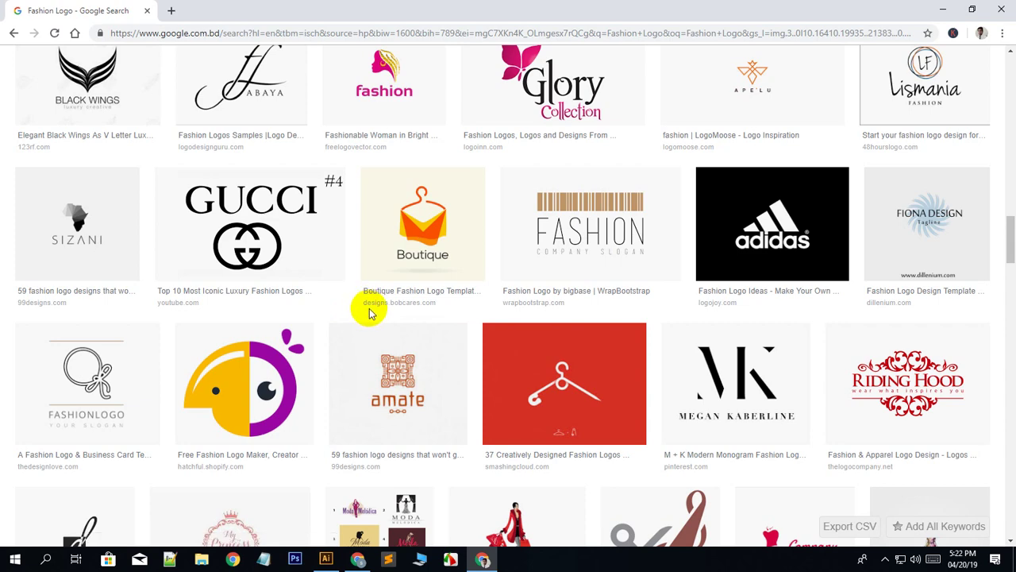
pyautogui.scroll(2, 370, 313)
pyautogui.scroll(3, 369, 313)
pyautogui.scroll(5, 370, 314)
pyautogui.scroll(4, 370, 314)
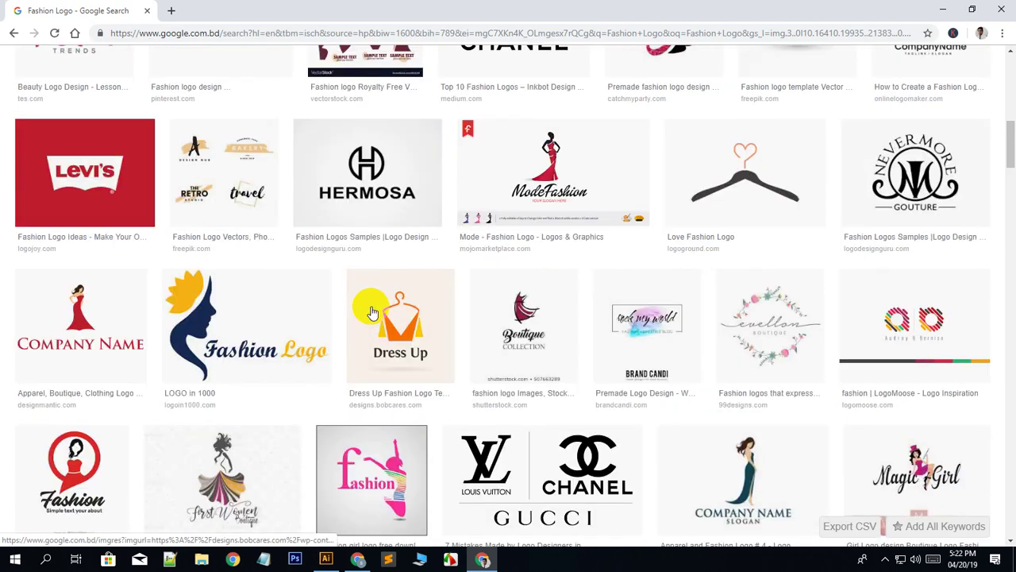
pyautogui.scroll(5, 370, 313)
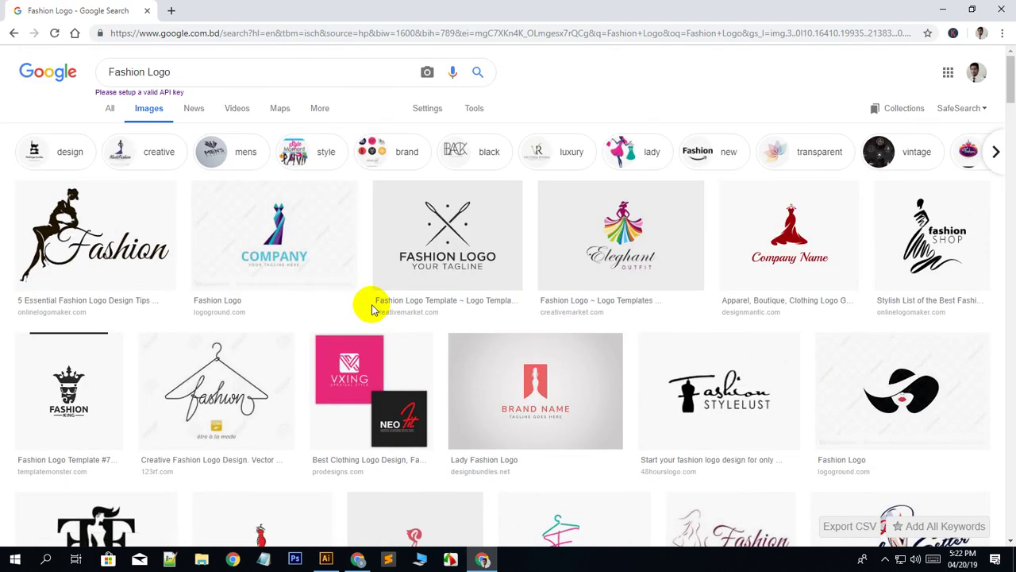